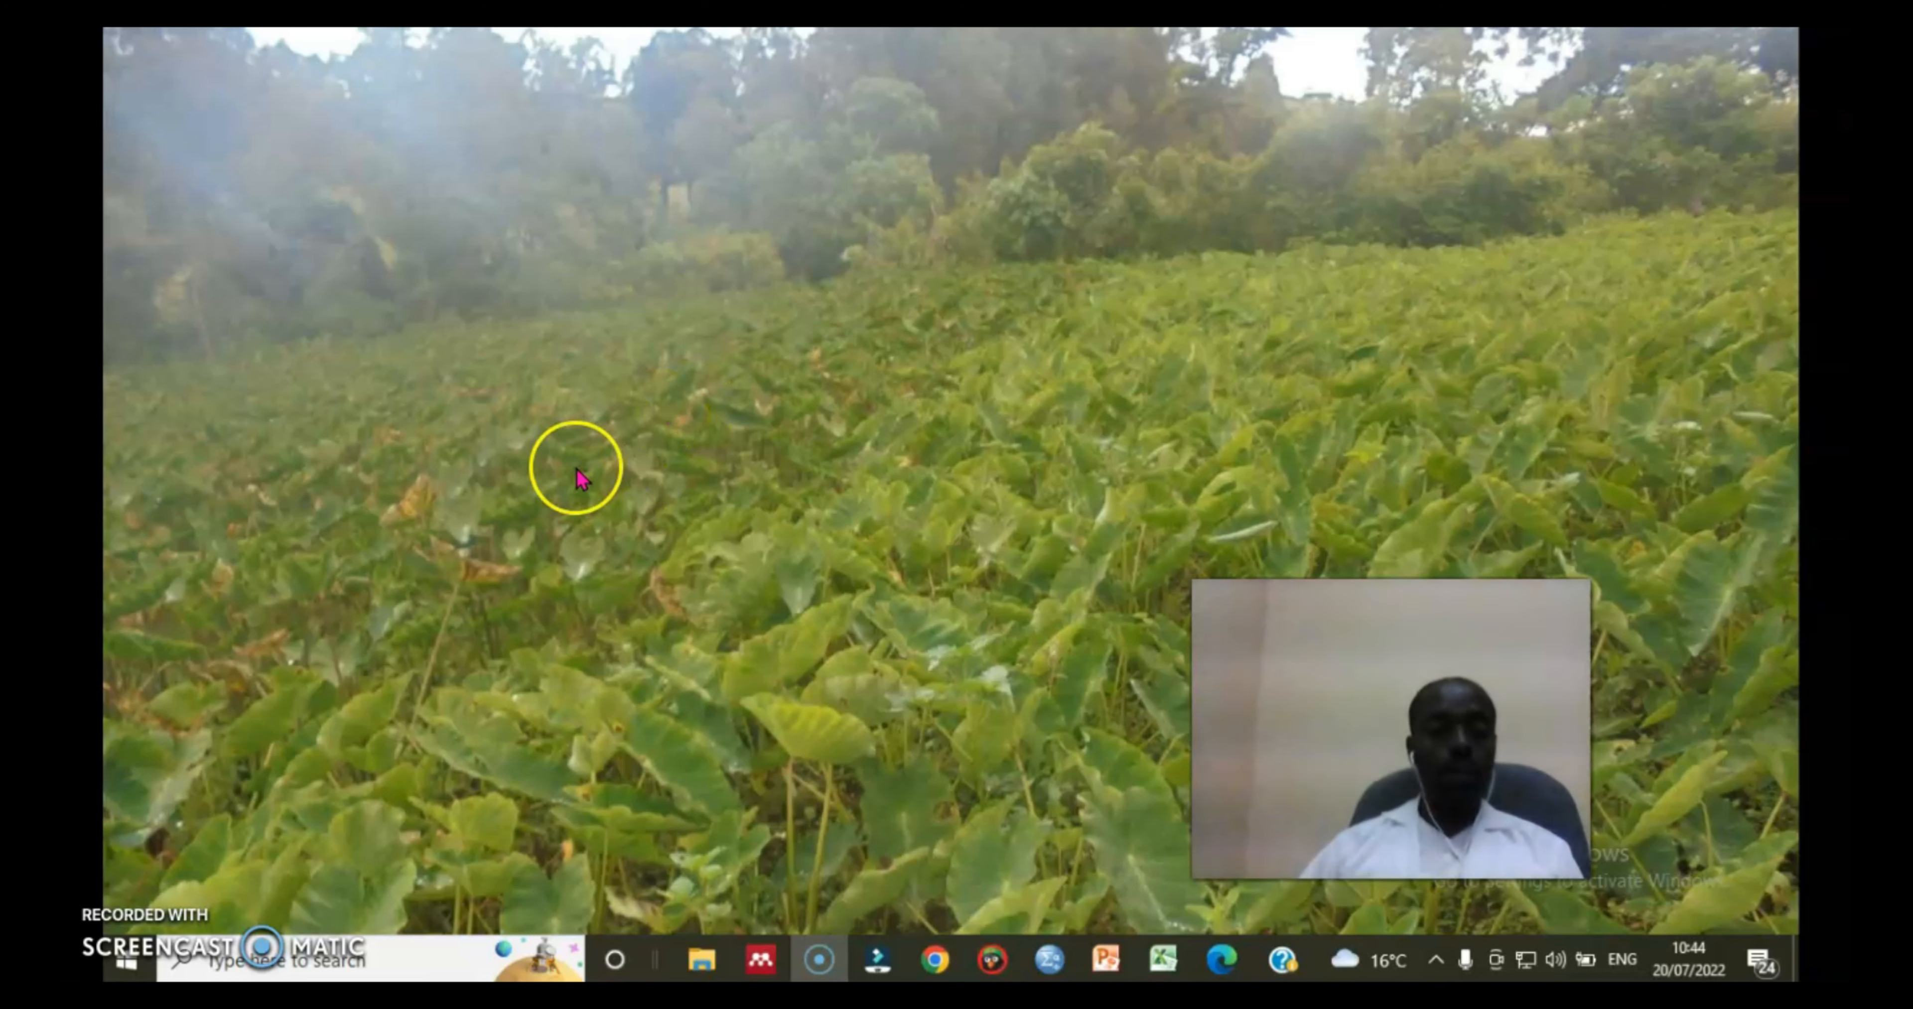
Launch IBM SPSS Statistics 26 and dismiss its welcome dialog to reach the empty Data Editor
left_click(133, 968)
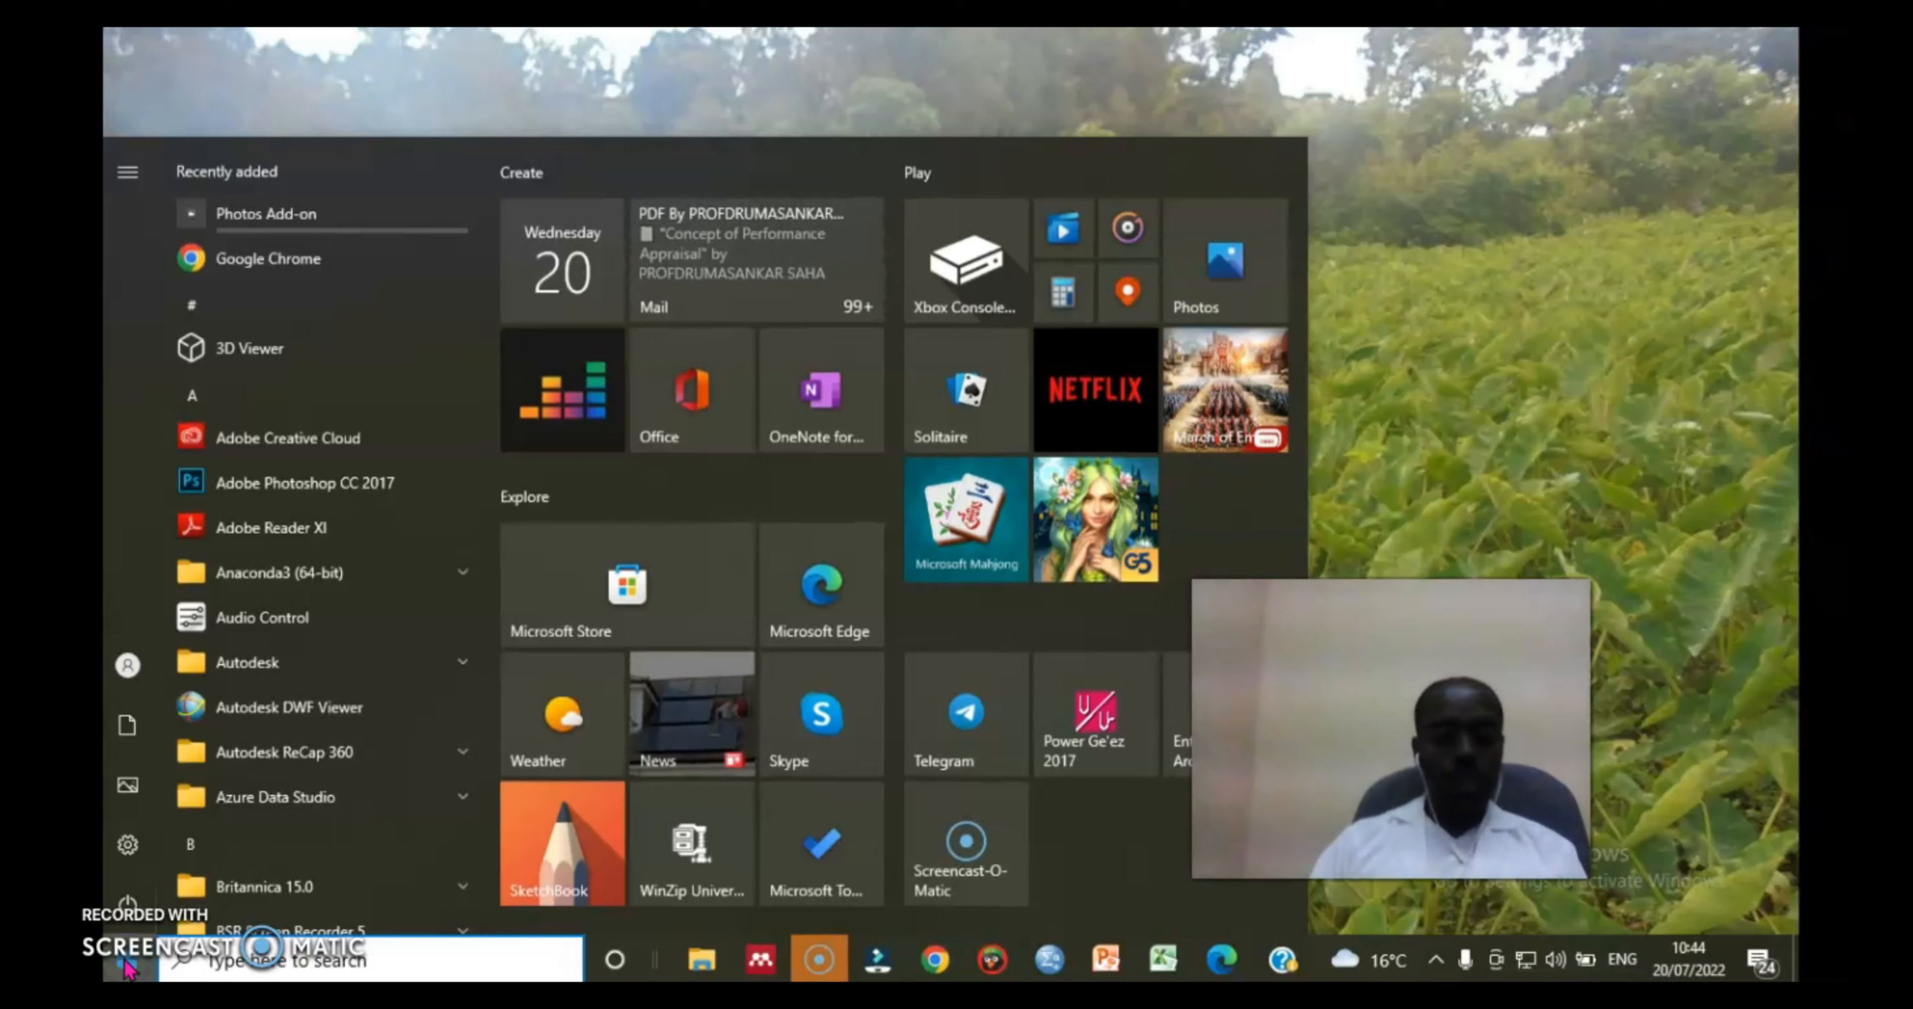
type("spss")
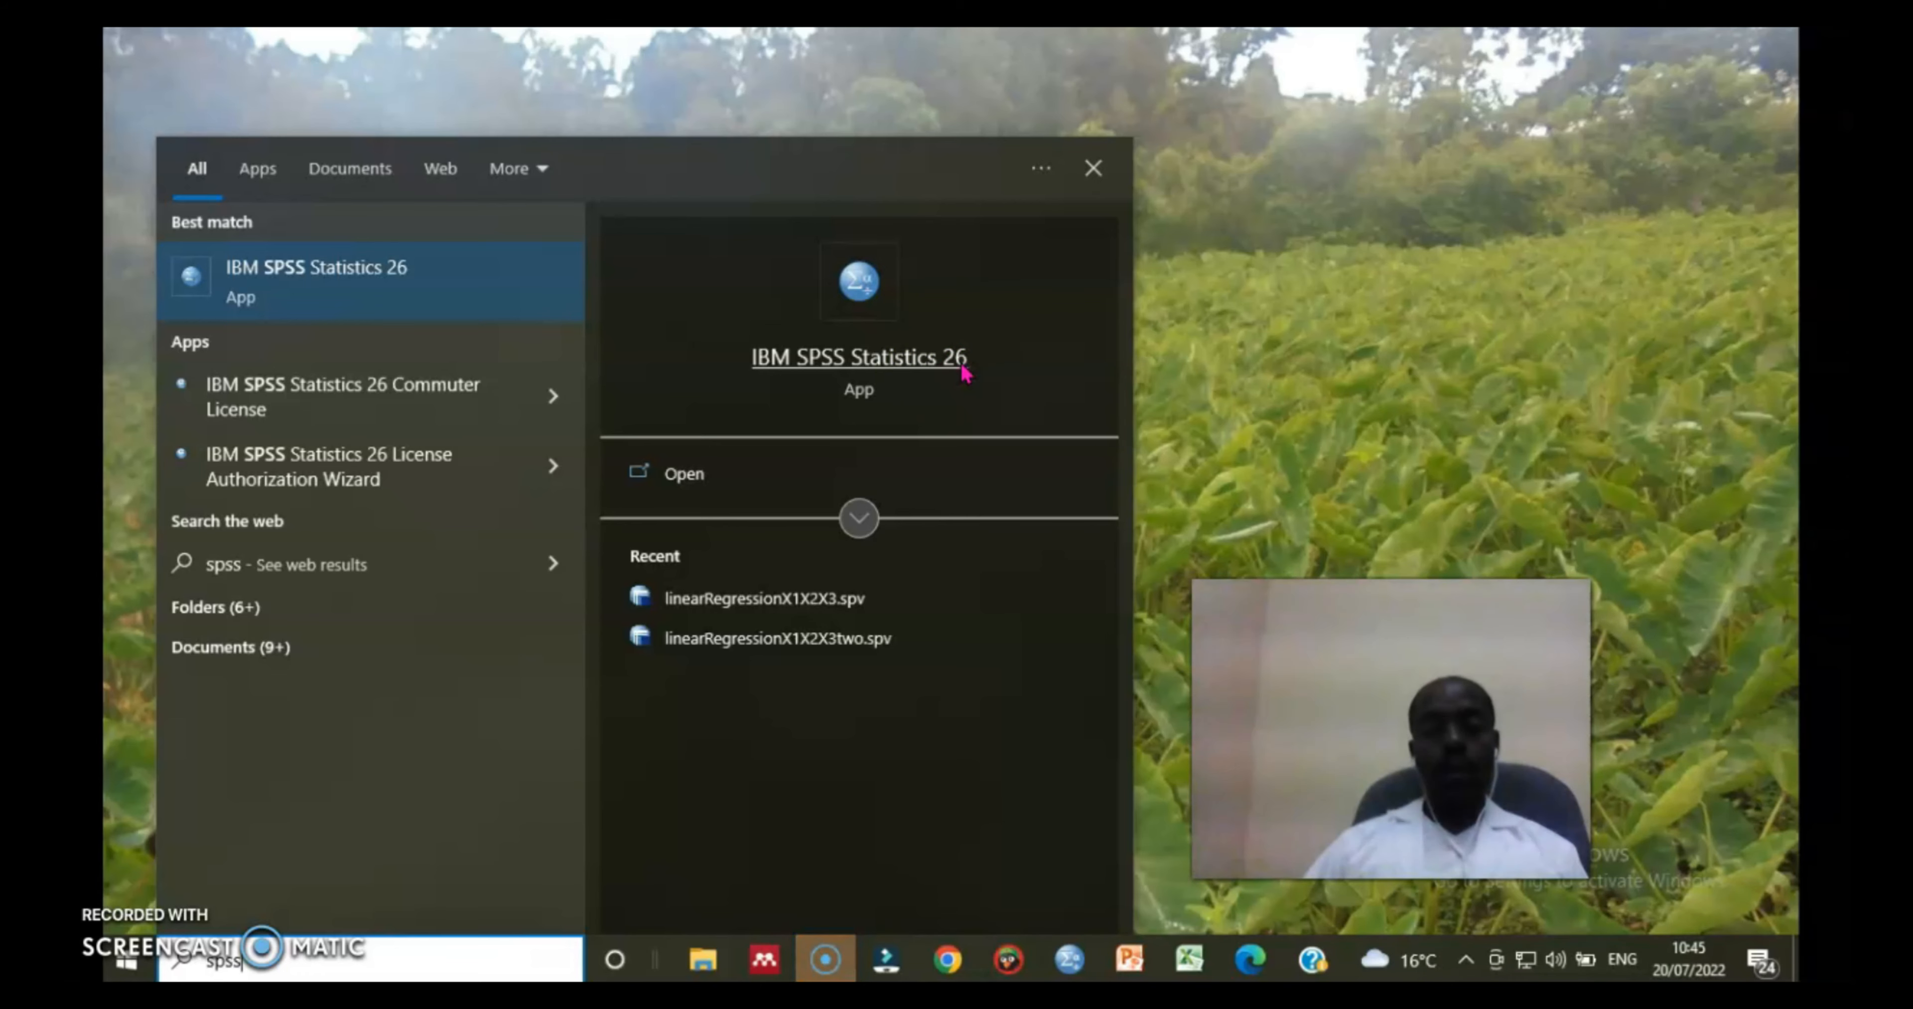
left_click(871, 361)
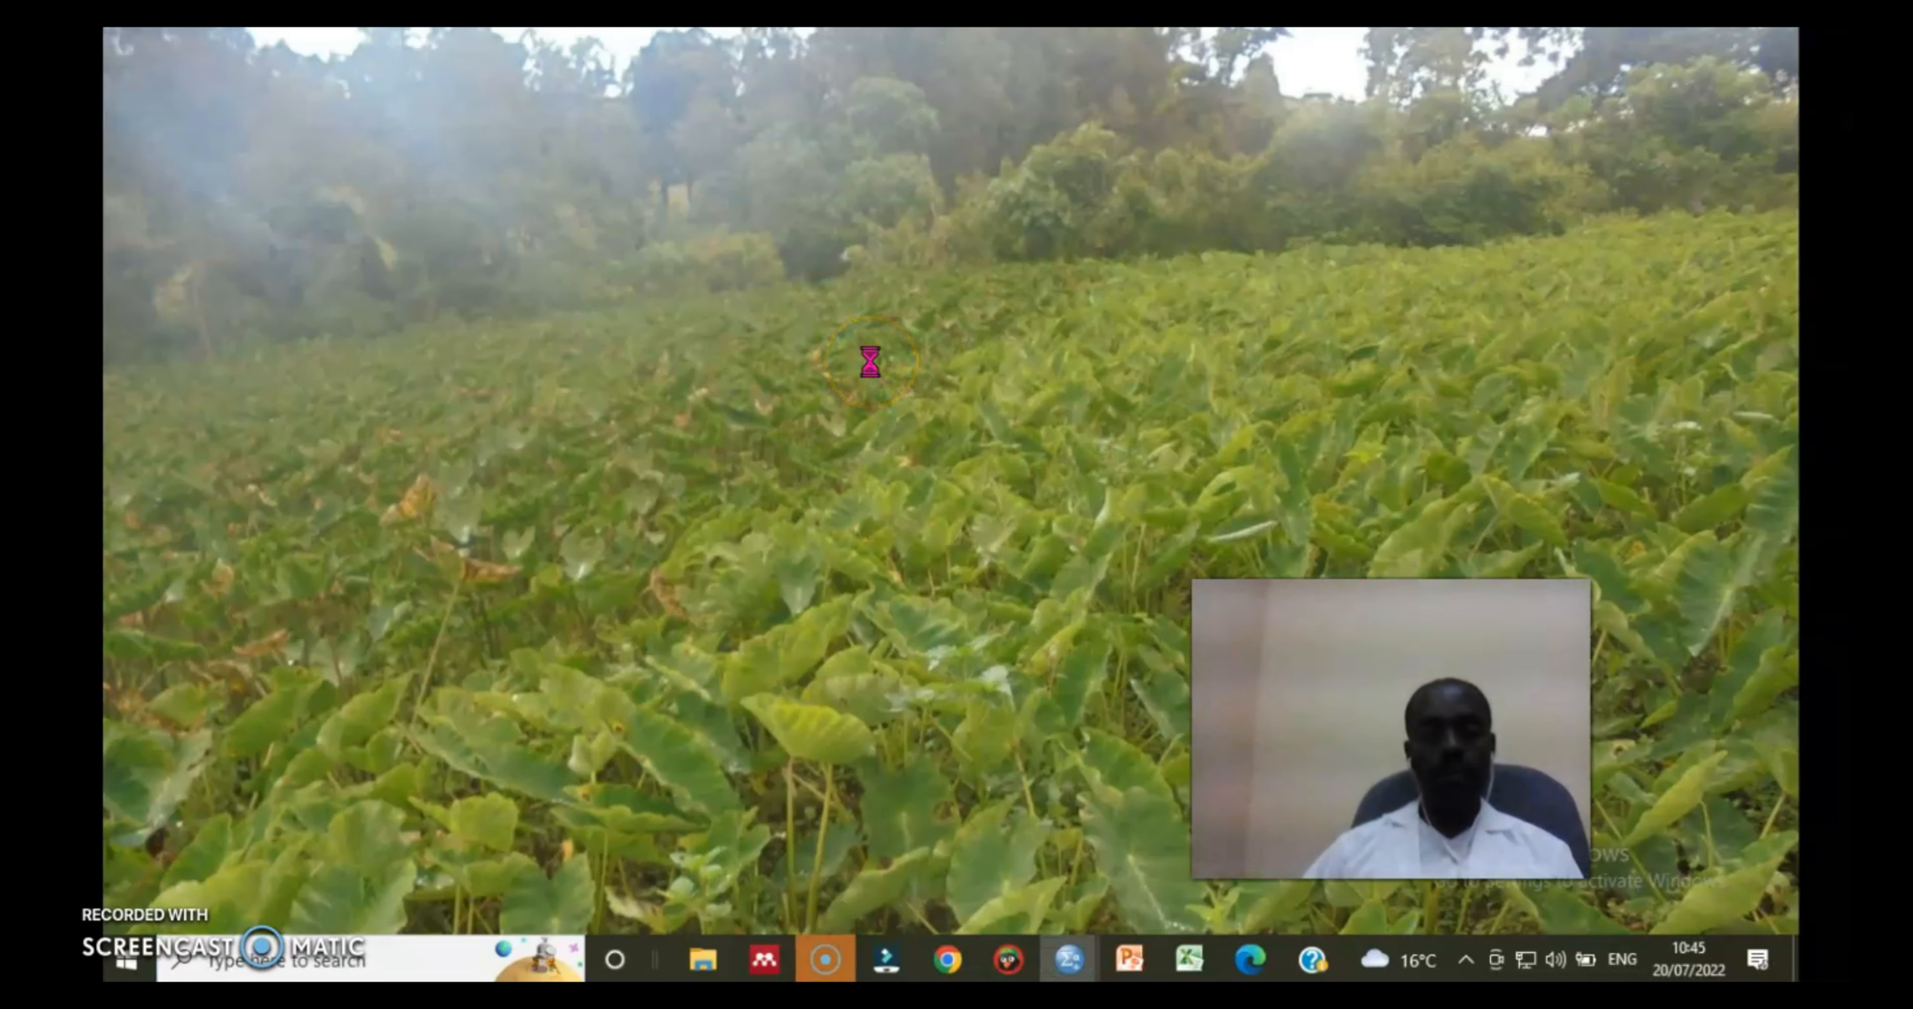
left_click(833, 505)
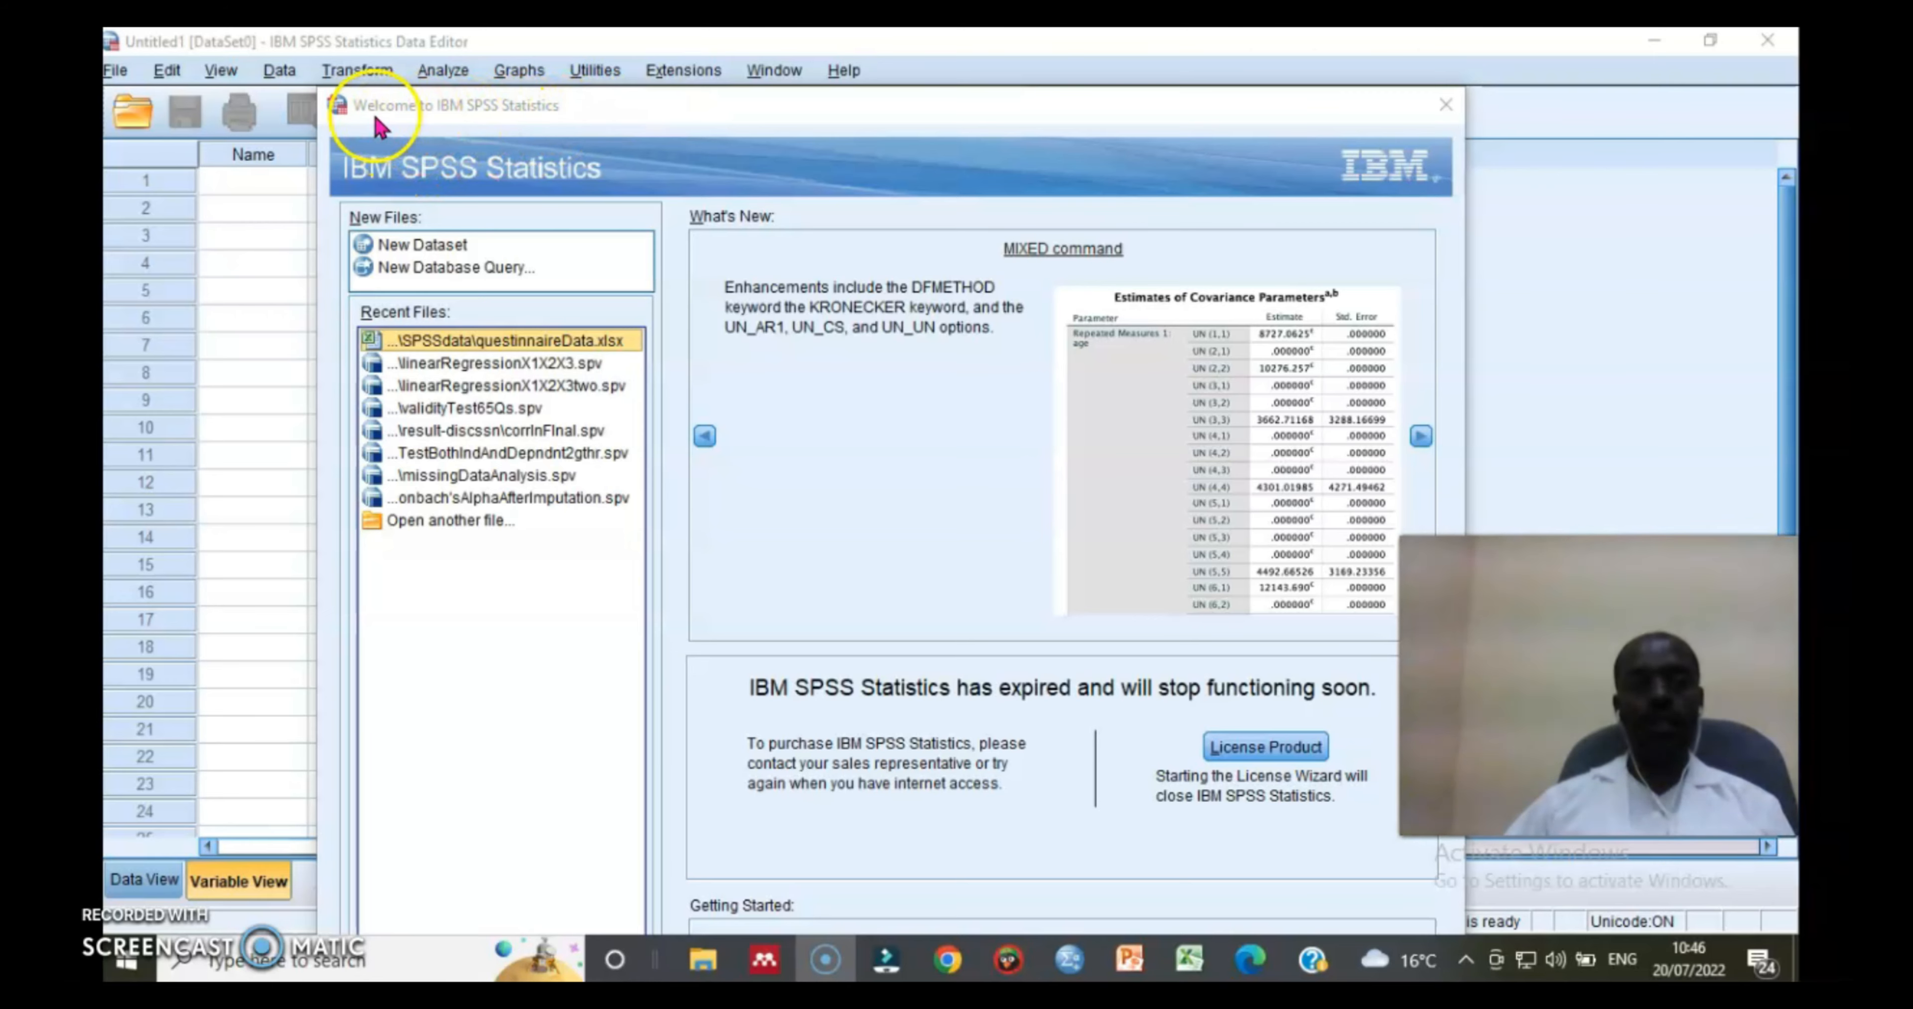
left_click(1448, 103)
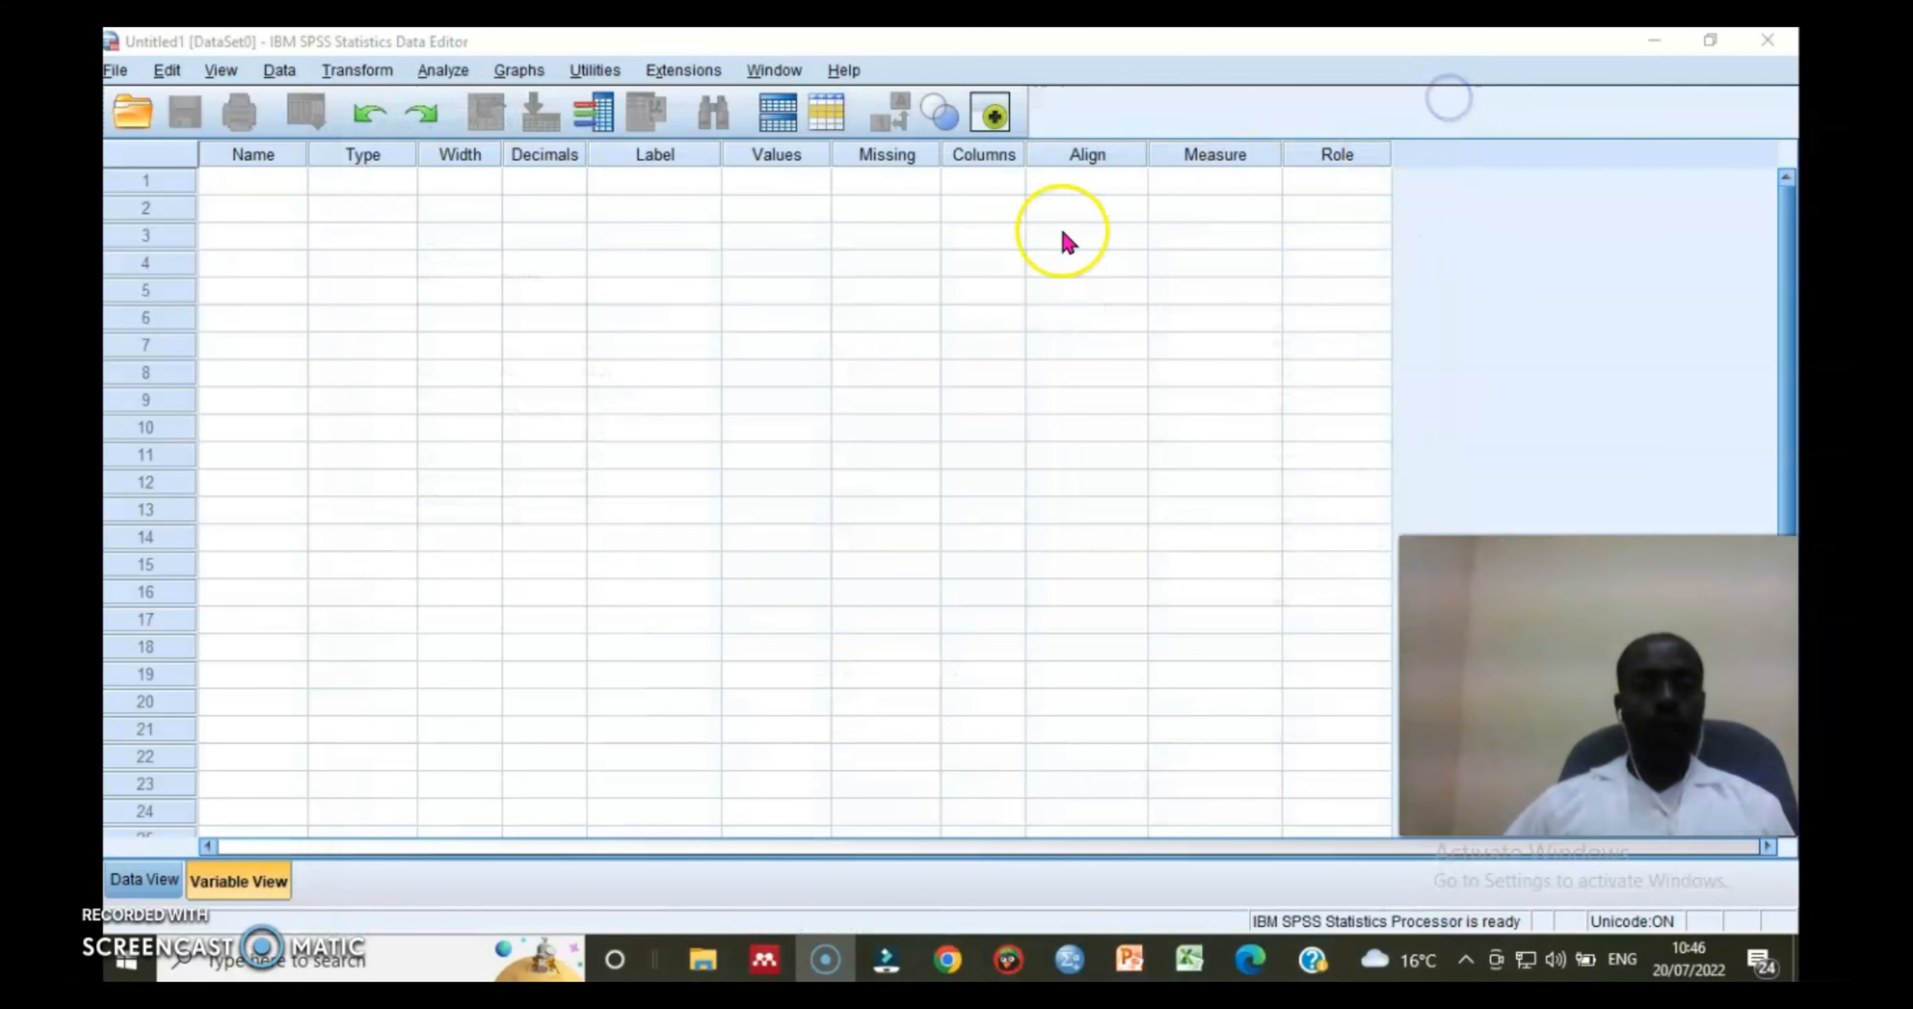
Restore the maximized Data Editor window to a floating one, then increase its height and widen it on both sides
scroll(401, 393, "down", 3)
double_click(925, 45)
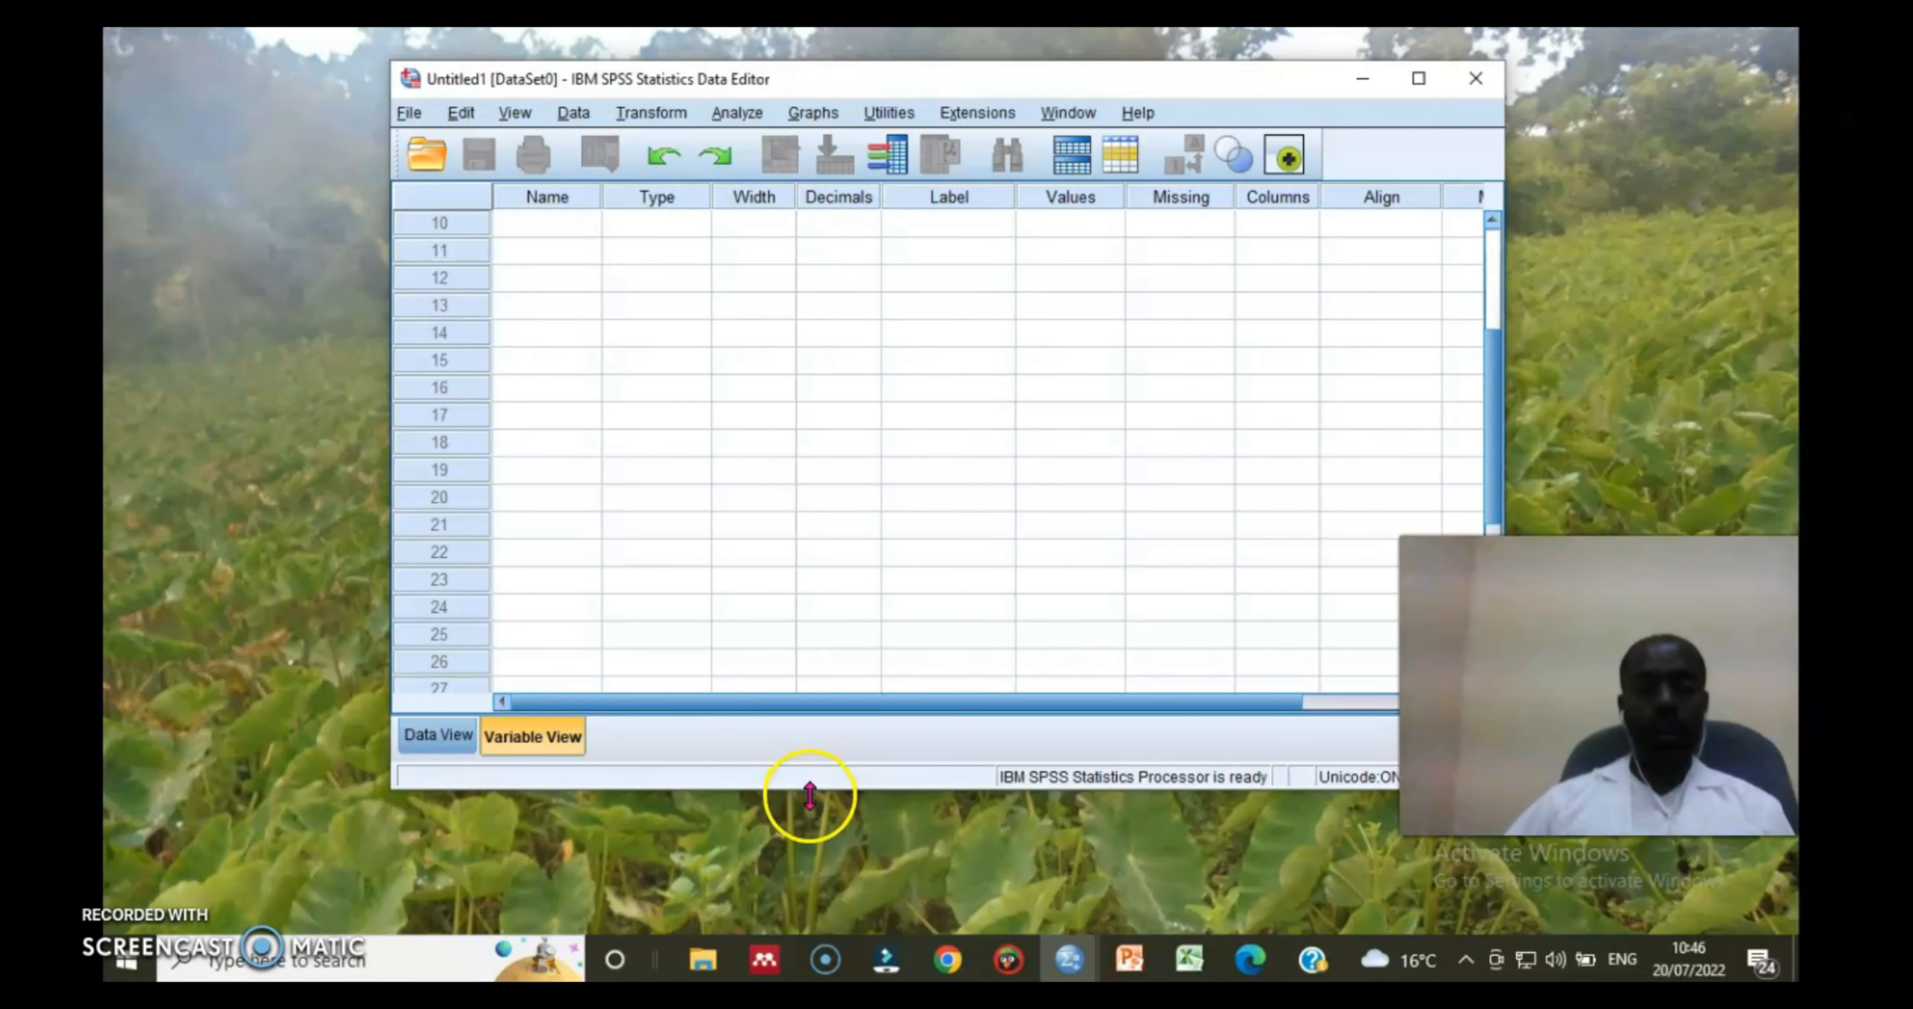
left_click_drag(807, 793, 800, 873)
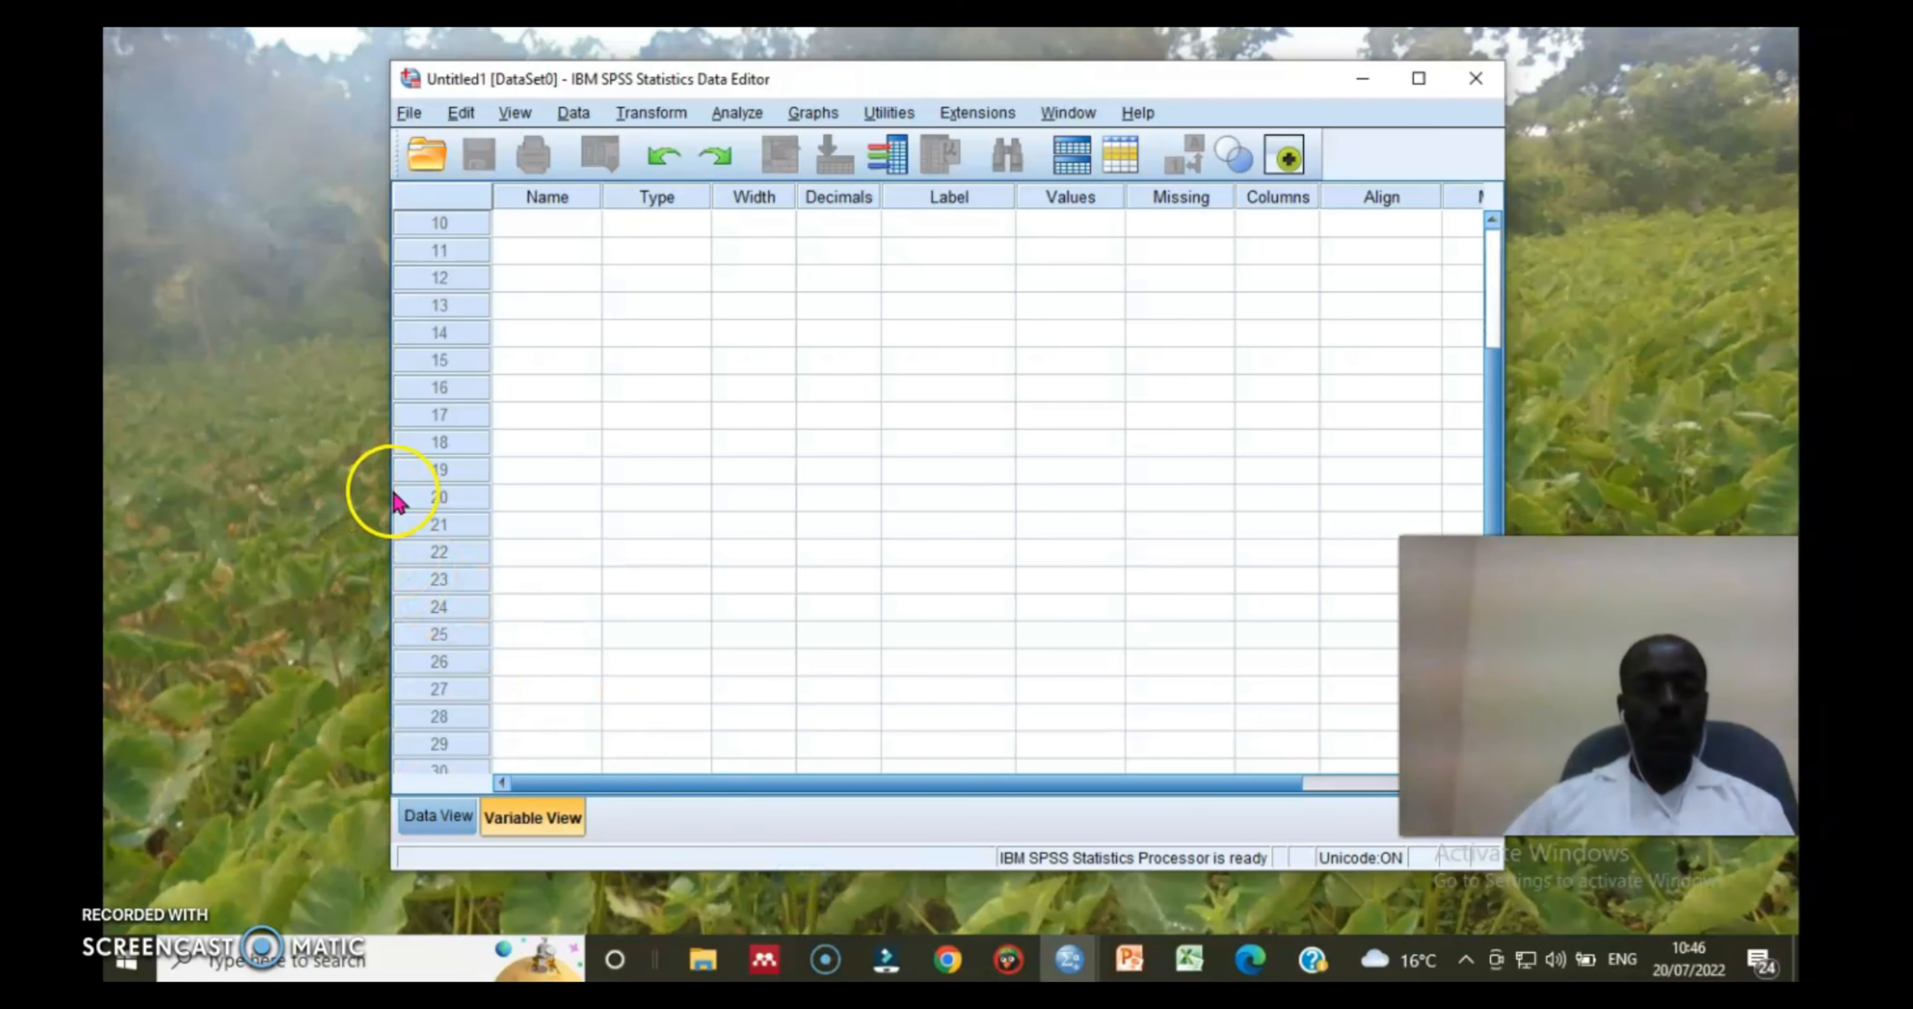
left_click_drag(390, 499, 225, 493)
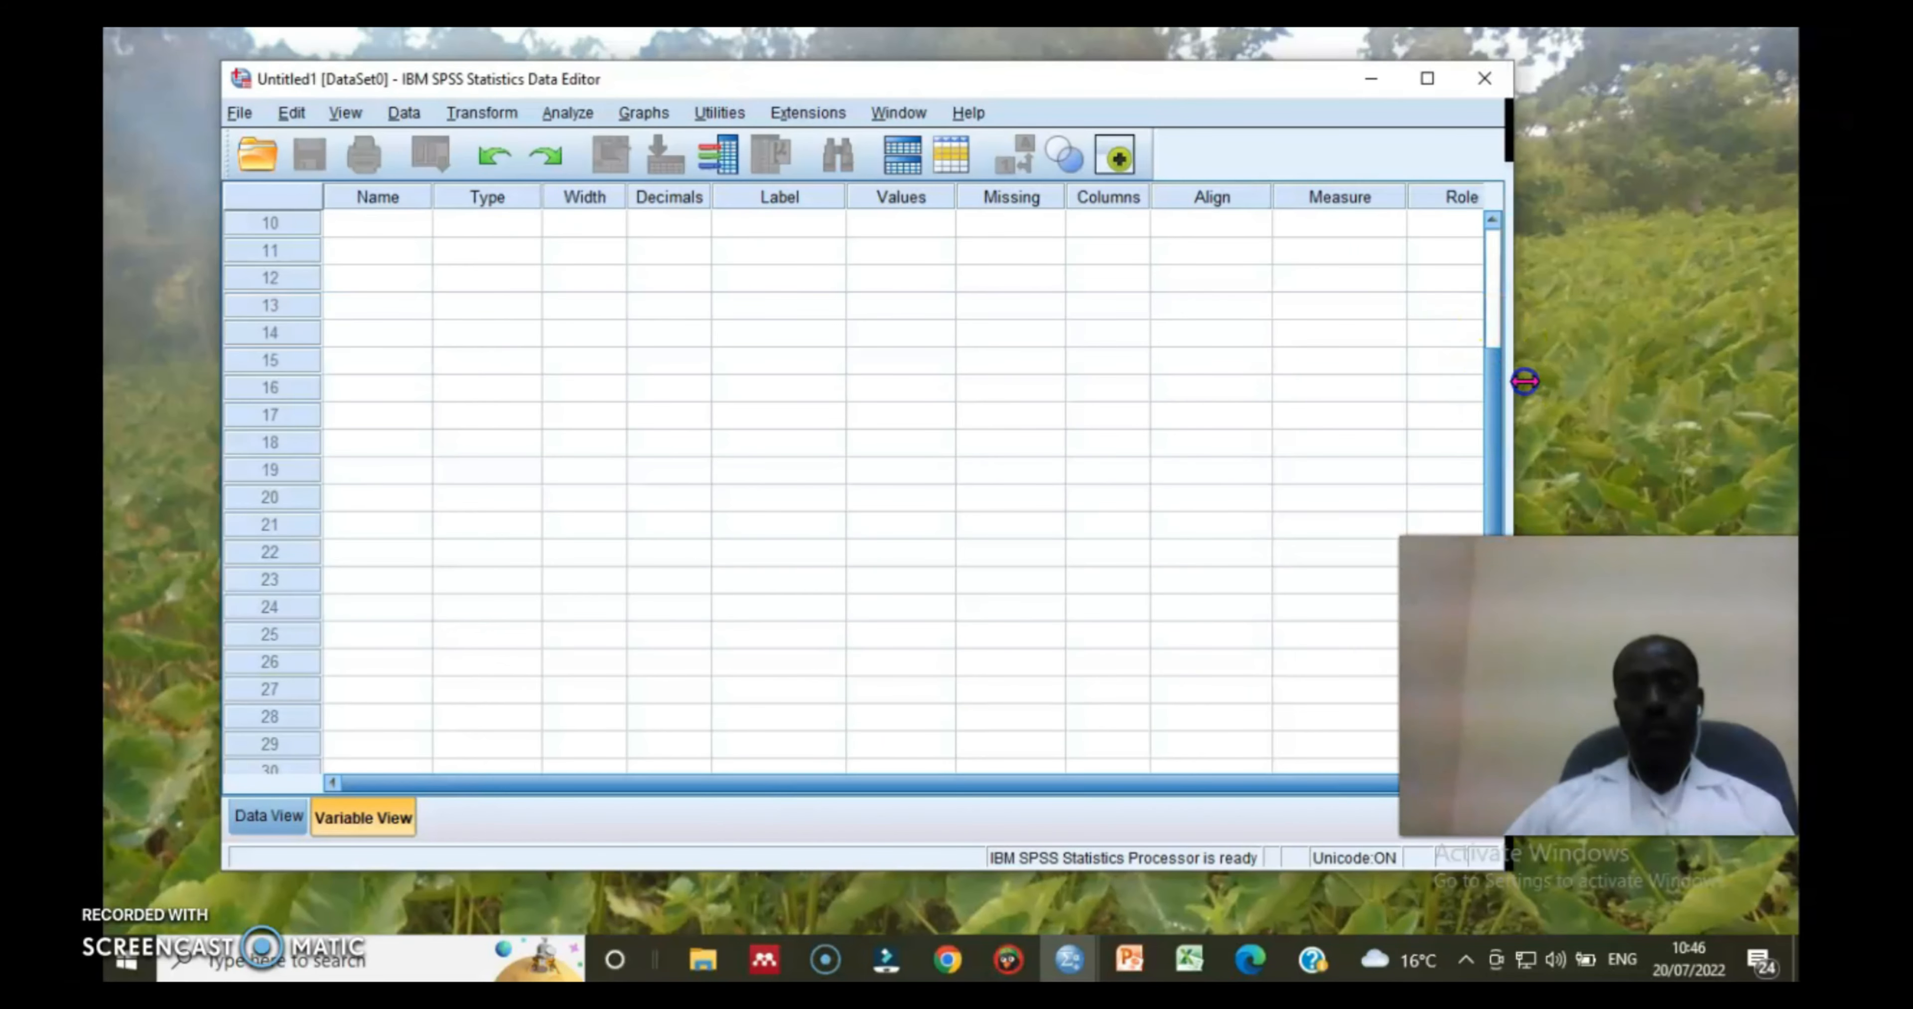
left_click_drag(1505, 375, 1742, 376)
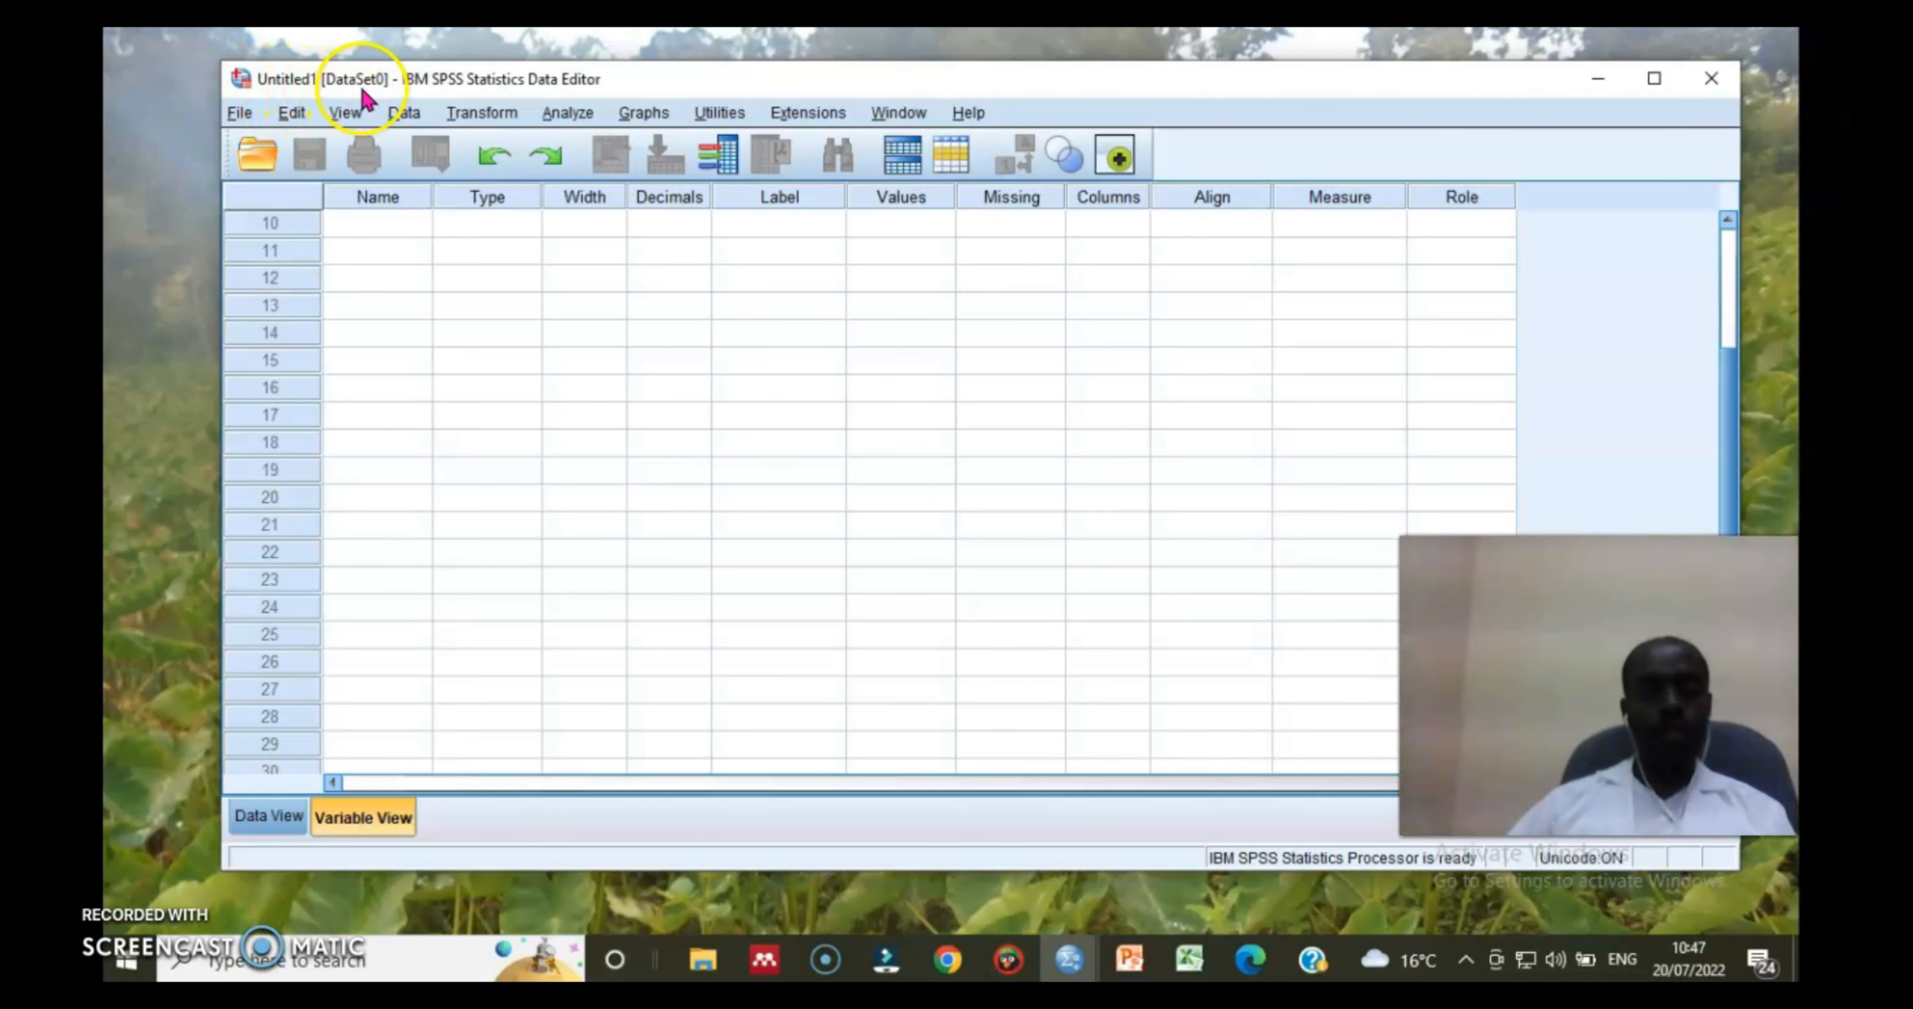
Look at the empty dataset's Data View and return to Variable View
left_click(669, 305)
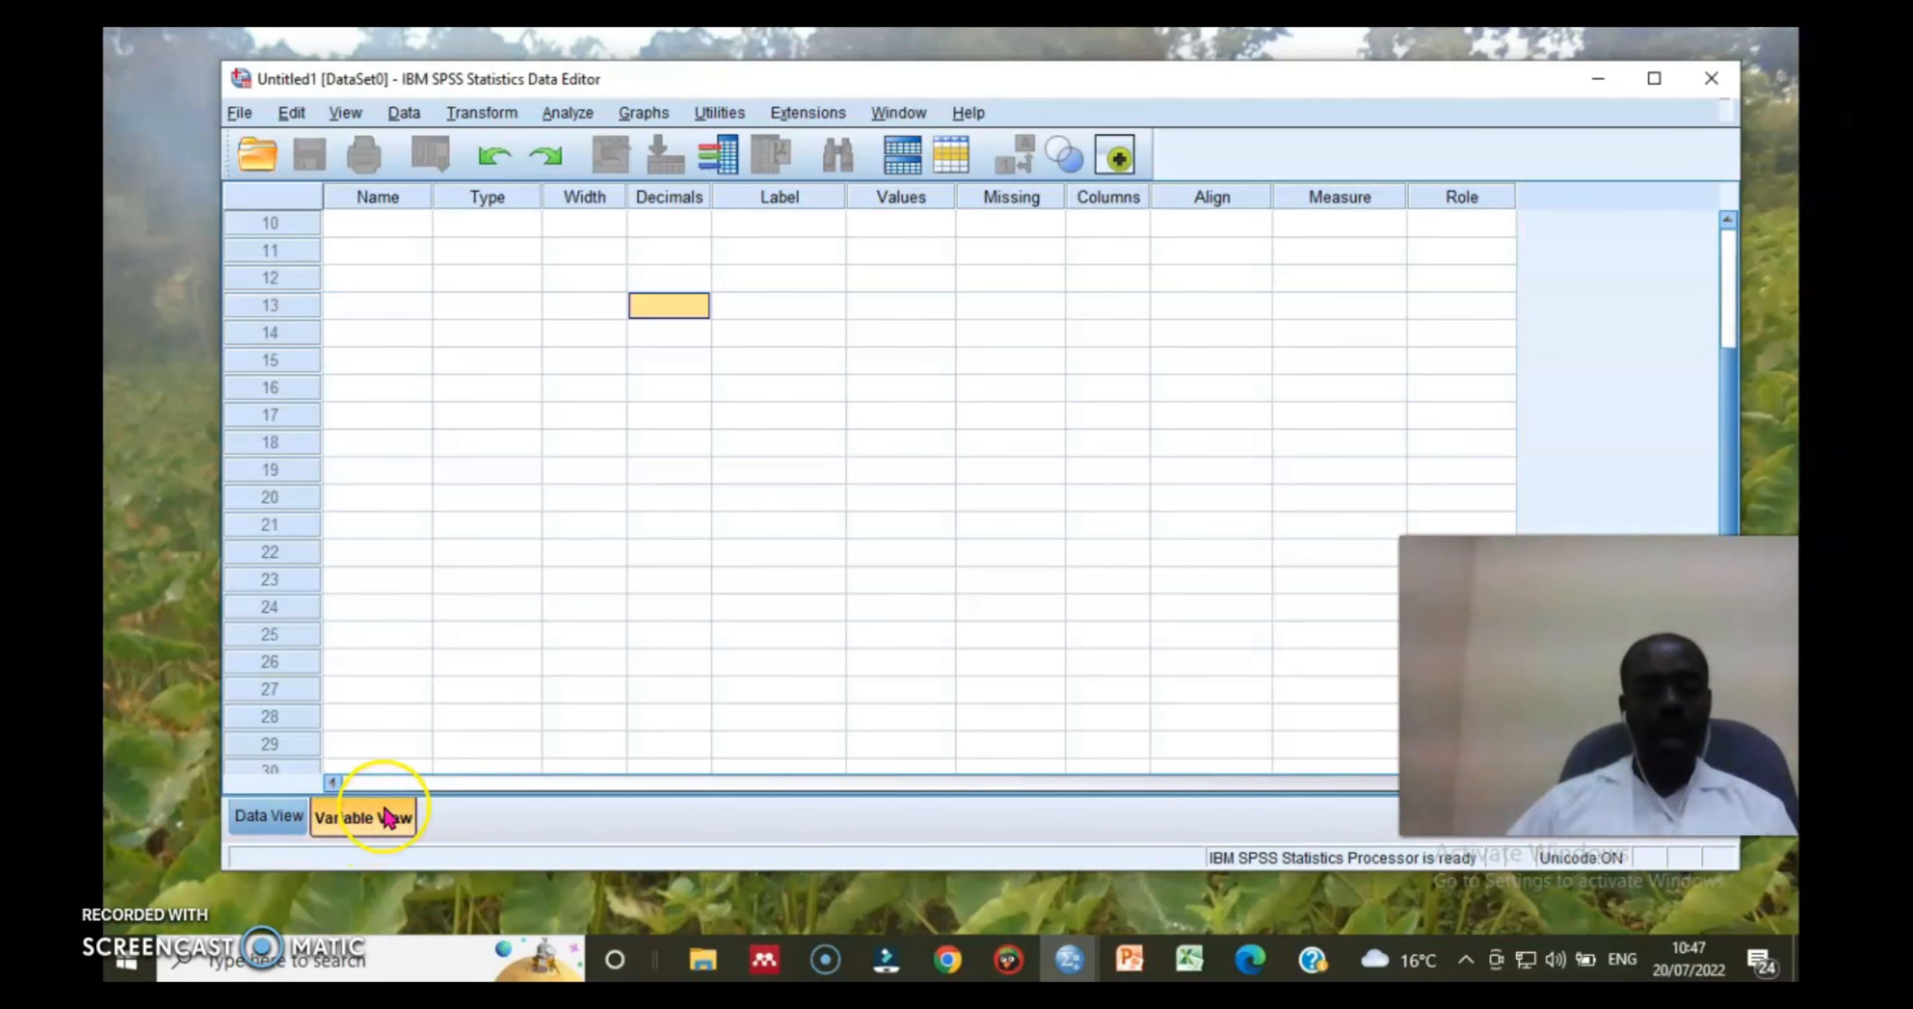
left_click(263, 825)
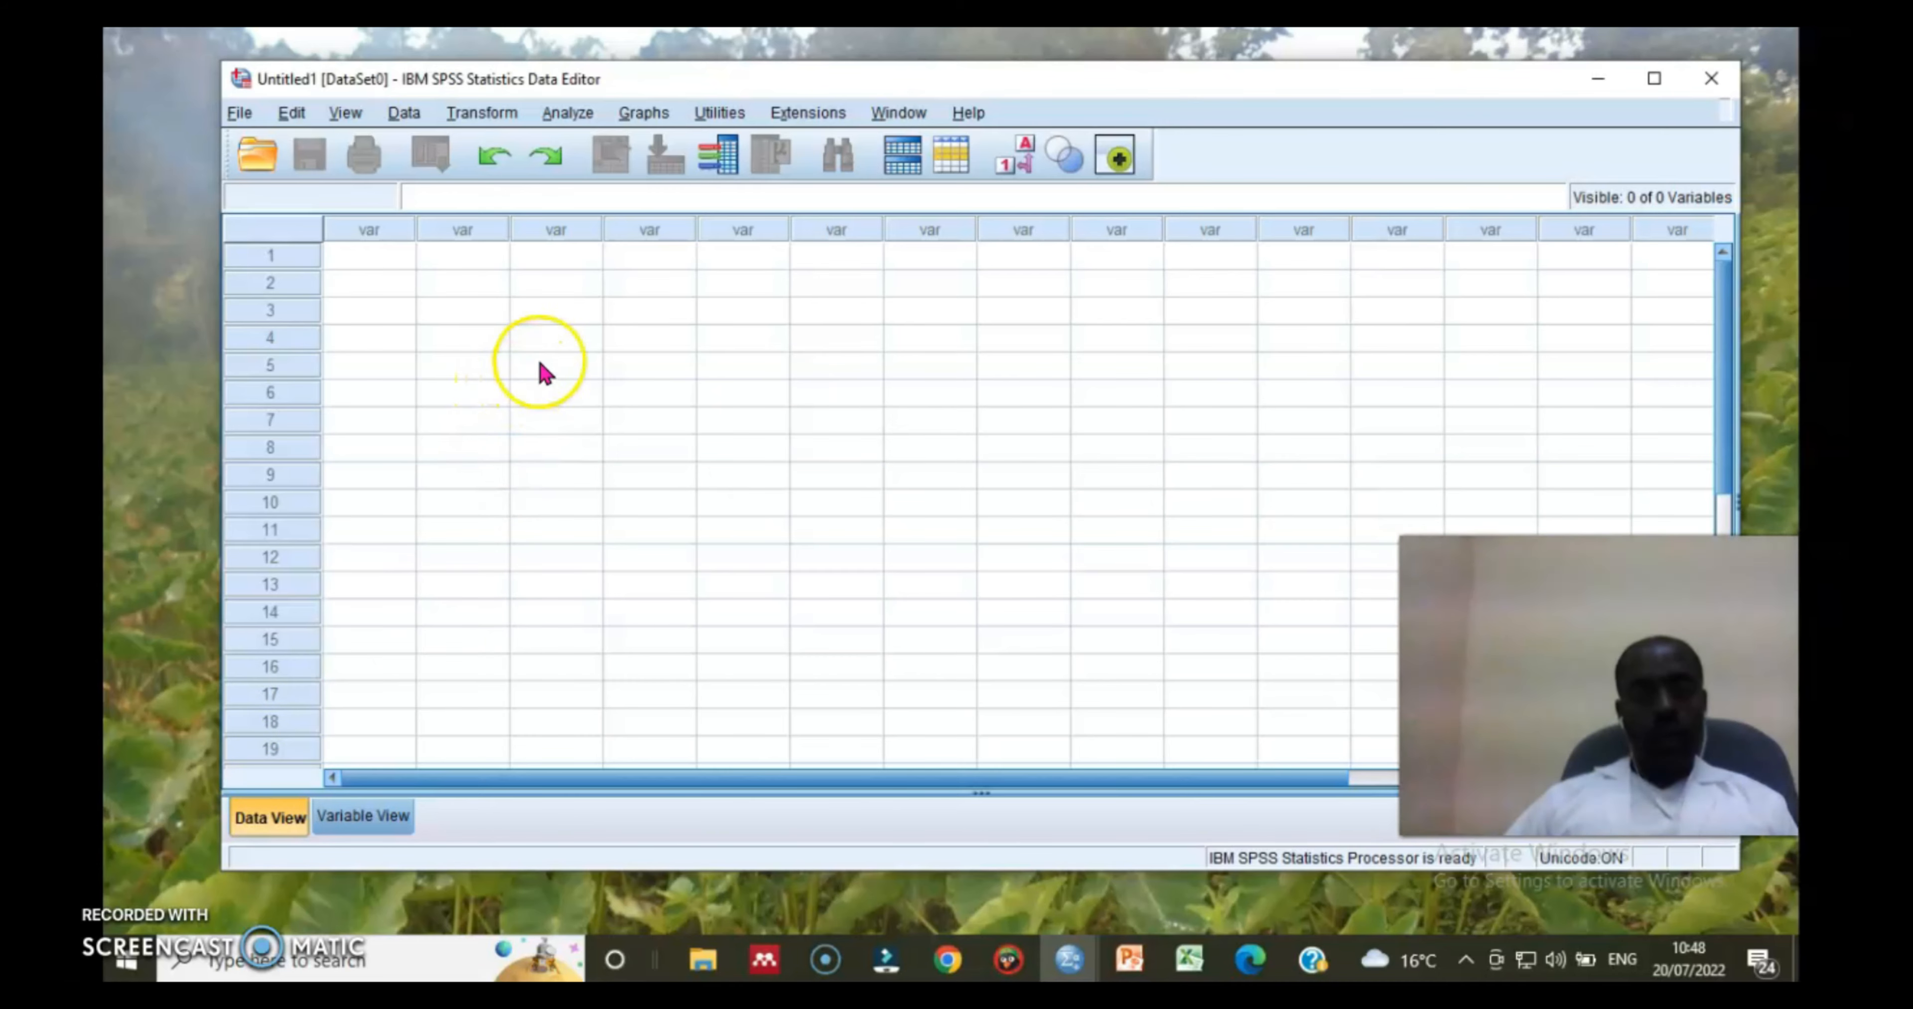
left_click(375, 819)
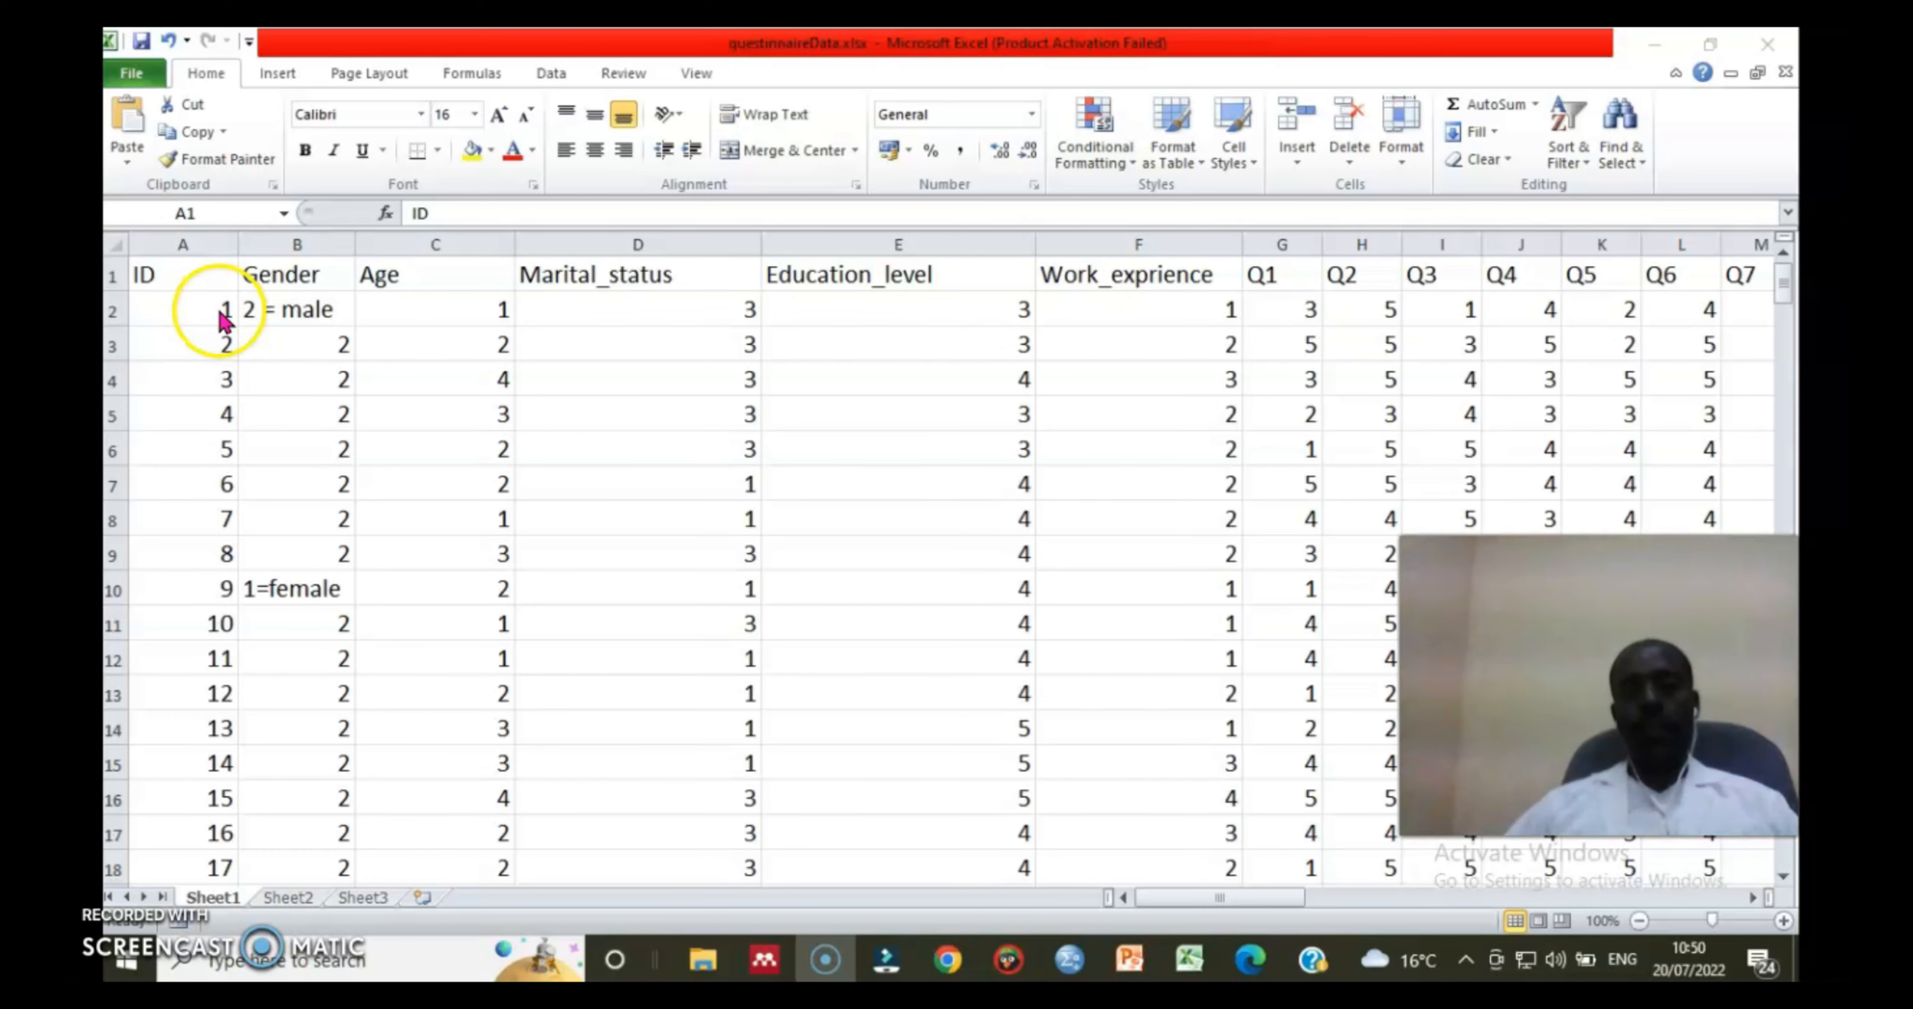
In the questionnaire data workbook in Excel, look through the ID column down to the last respondent and back up
scroll(211, 304, "down", 20)
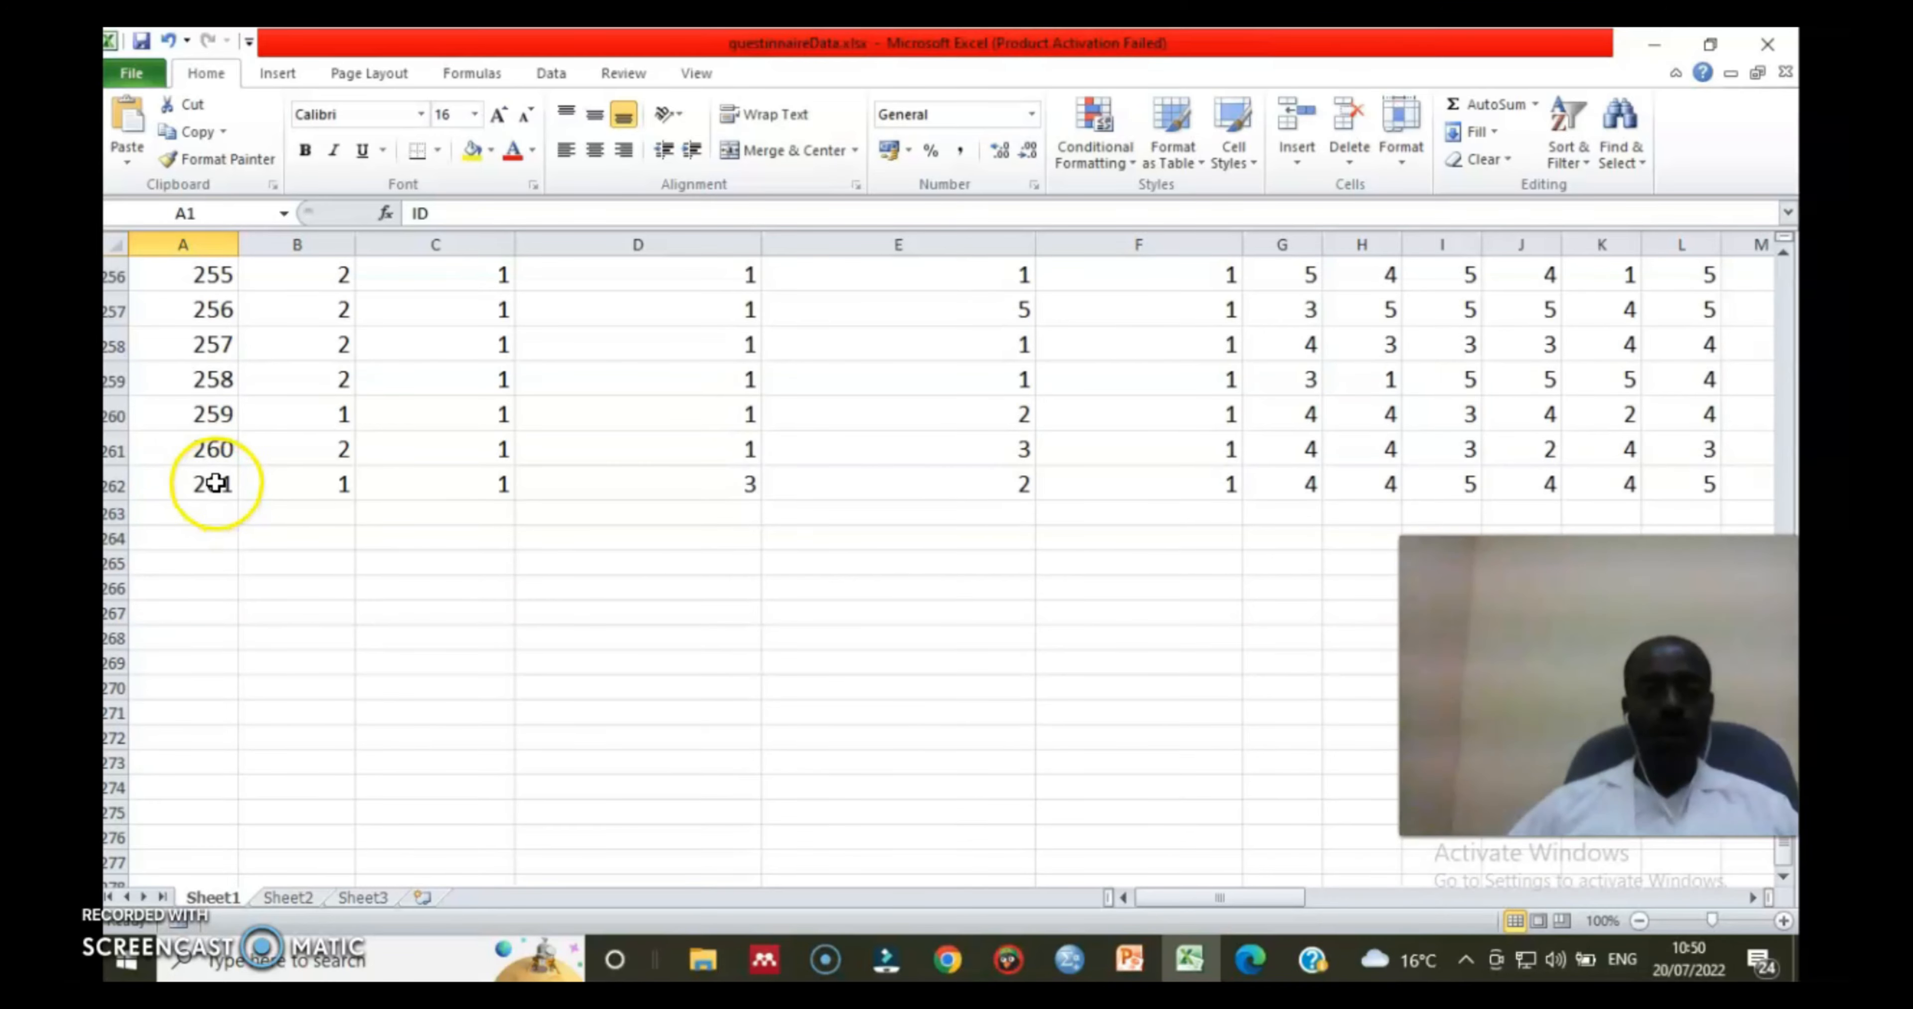
scroll(186, 440, "up", 16)
scroll(195, 441, "up", 20)
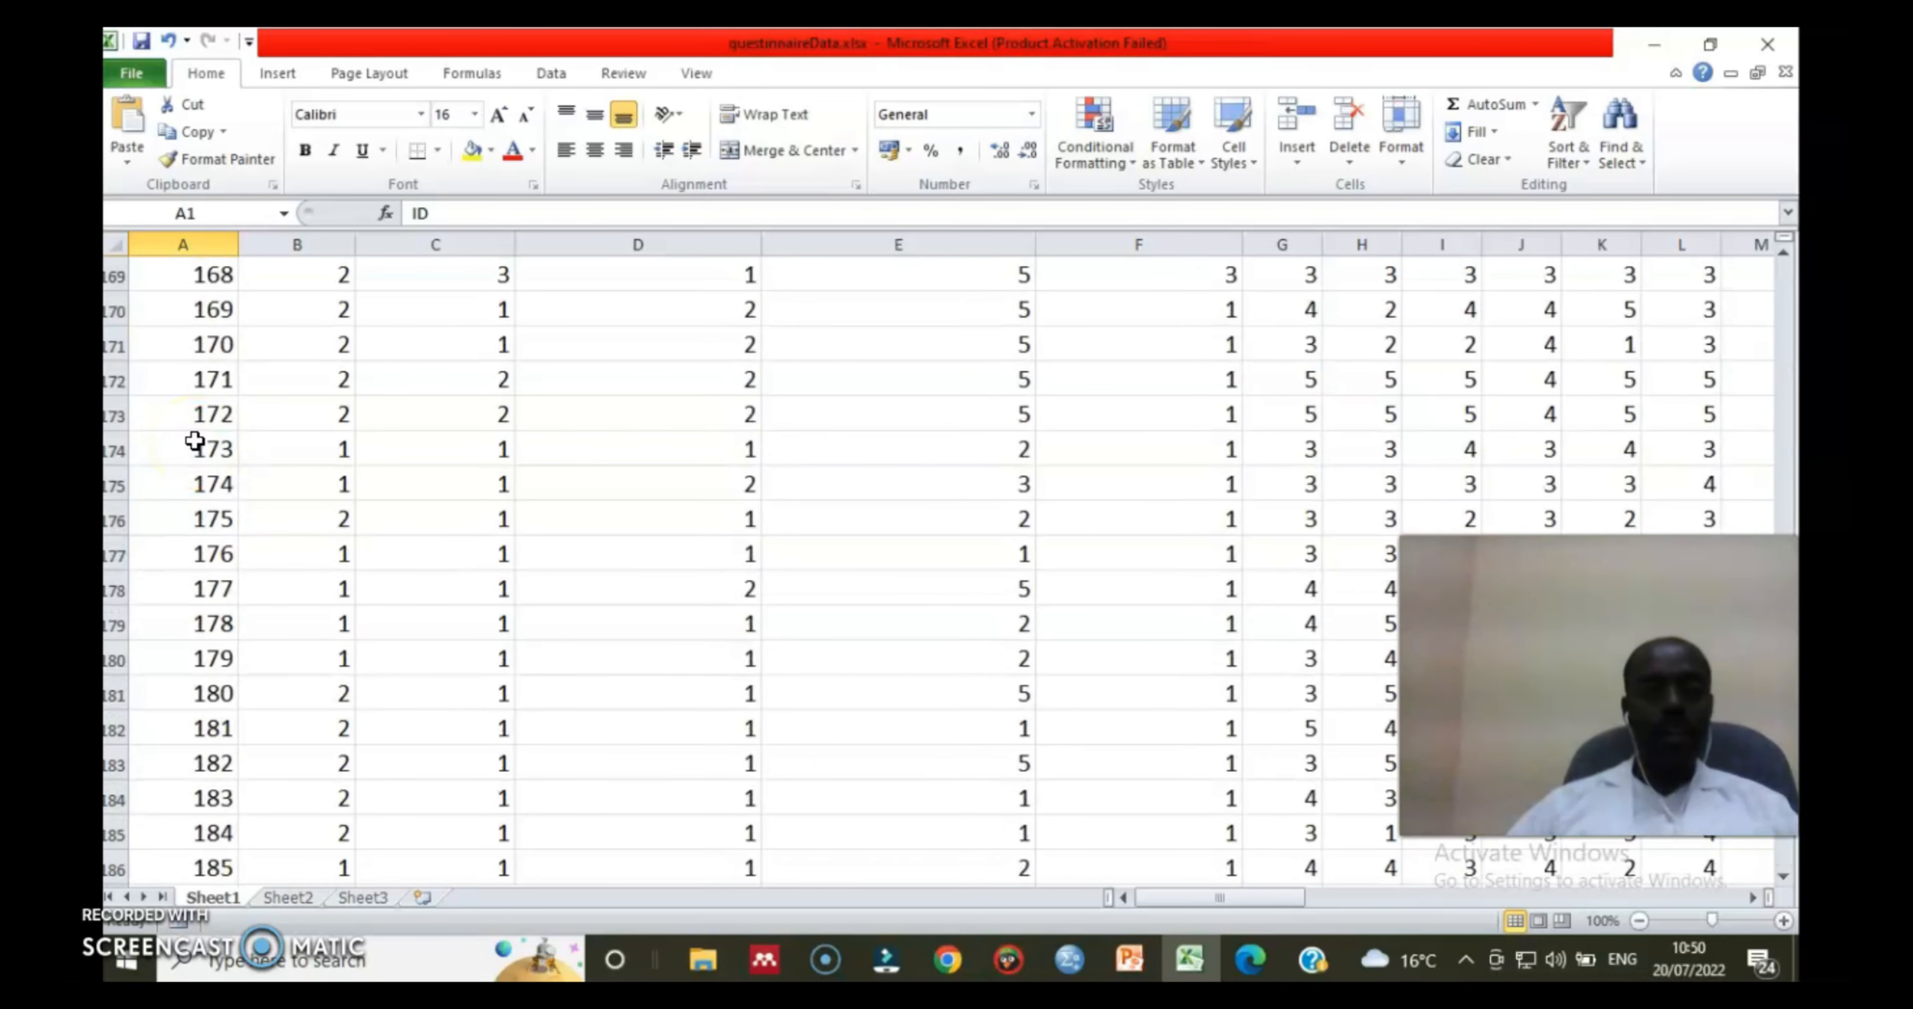
scroll(194, 441, "up", 20)
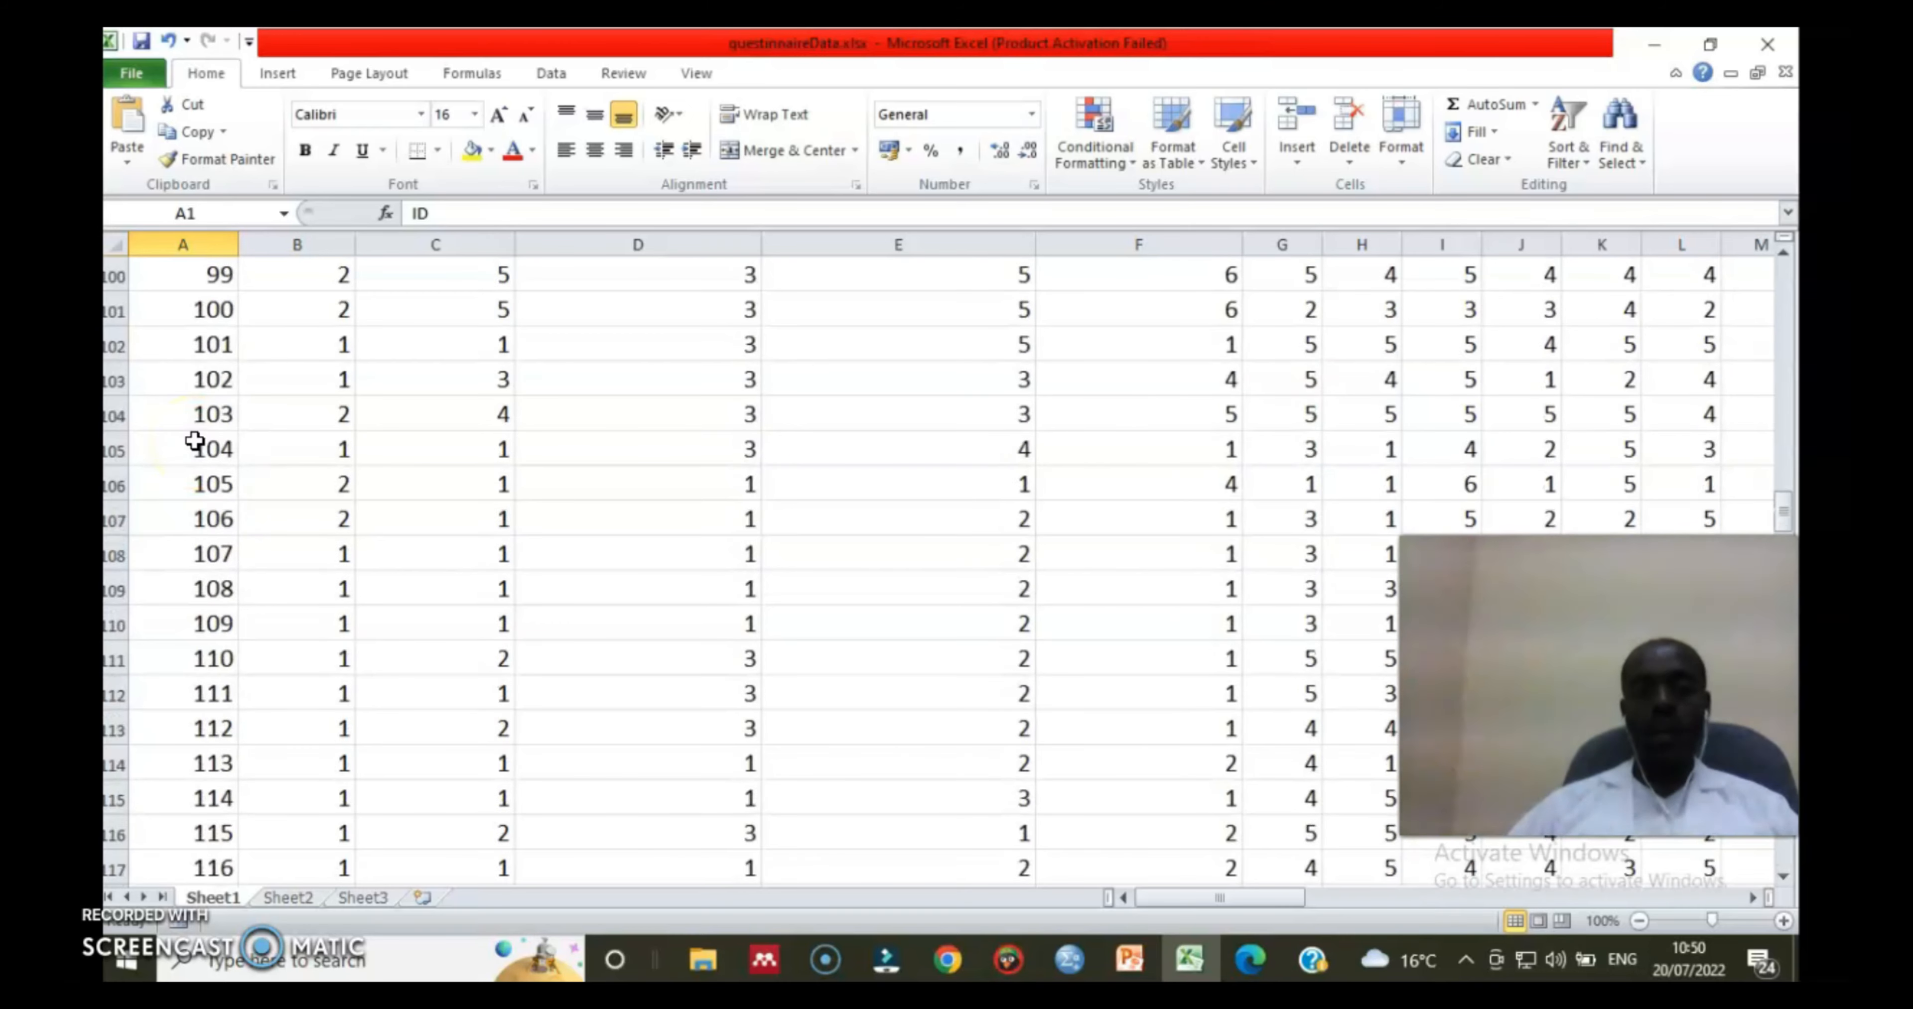
scroll(195, 441, "up", 13)
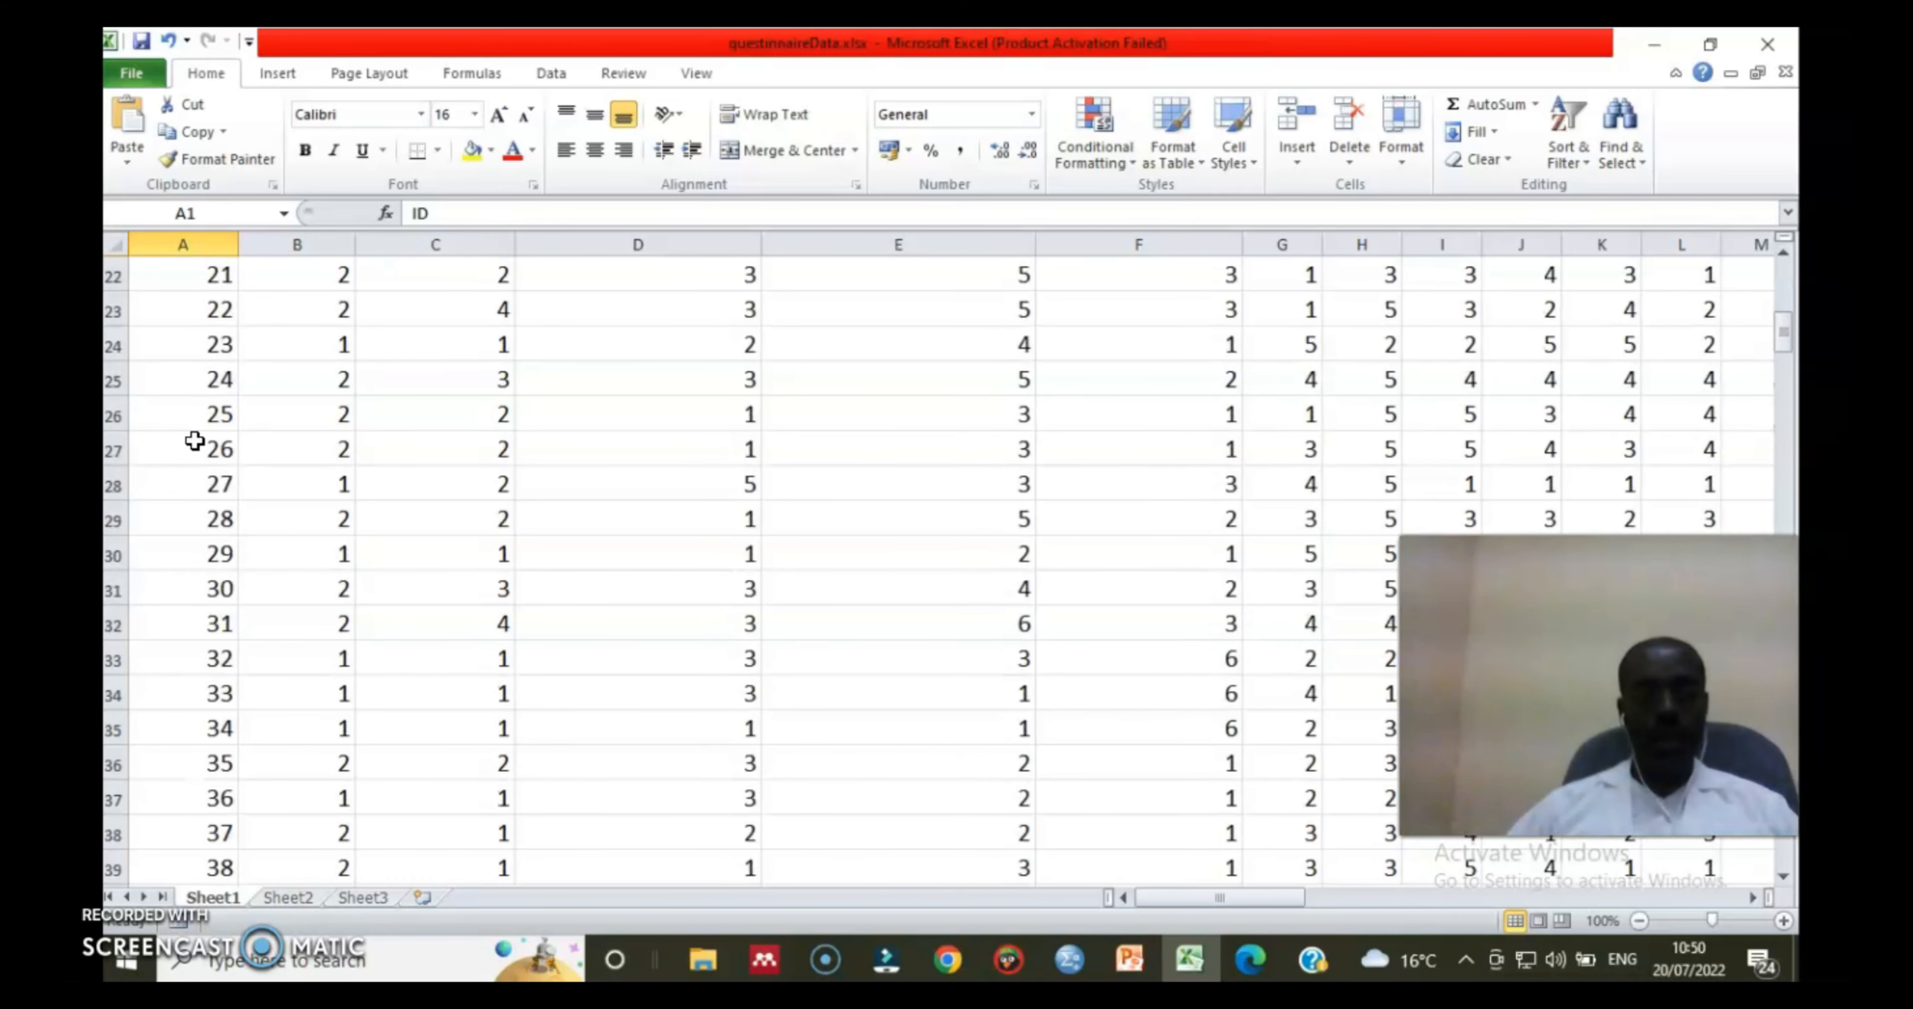
Examine the numeric codes for male and female in the Gender column across several respondents
left_click(263, 318)
left_click(268, 312)
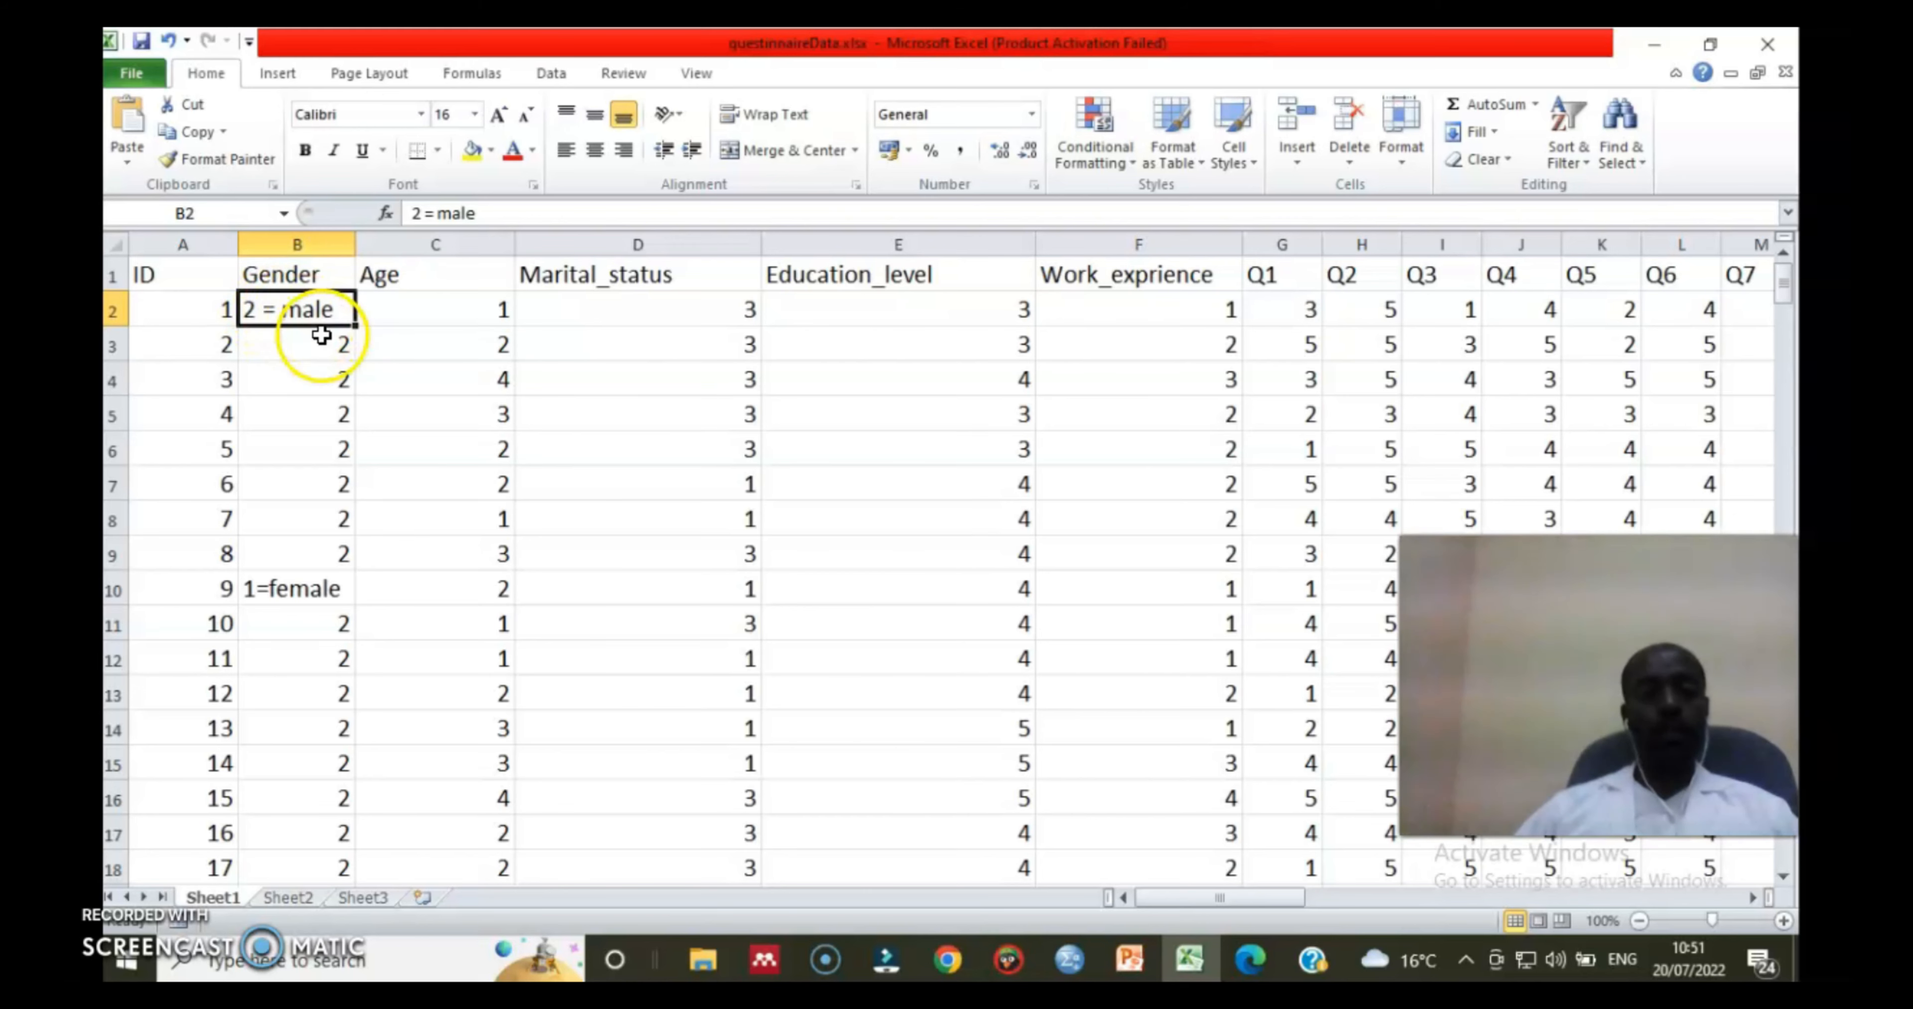
left_click(341, 347)
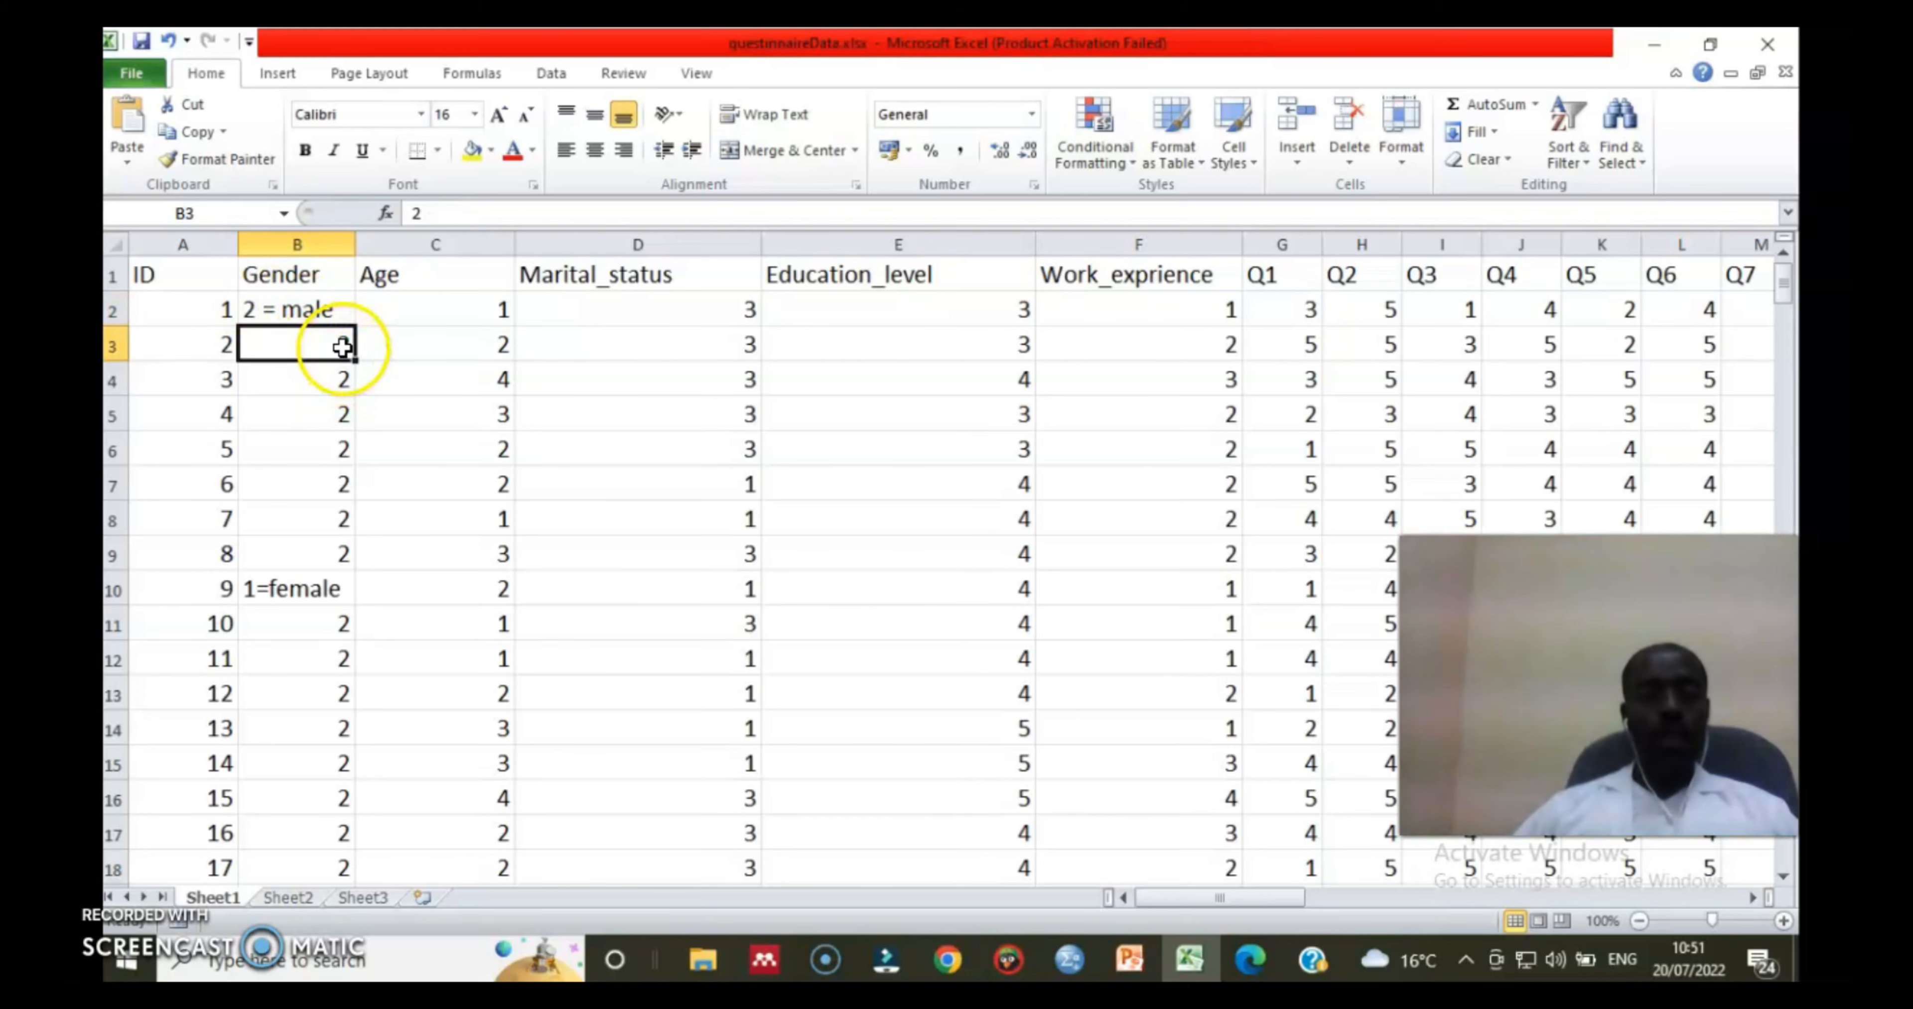
left_click(338, 382)
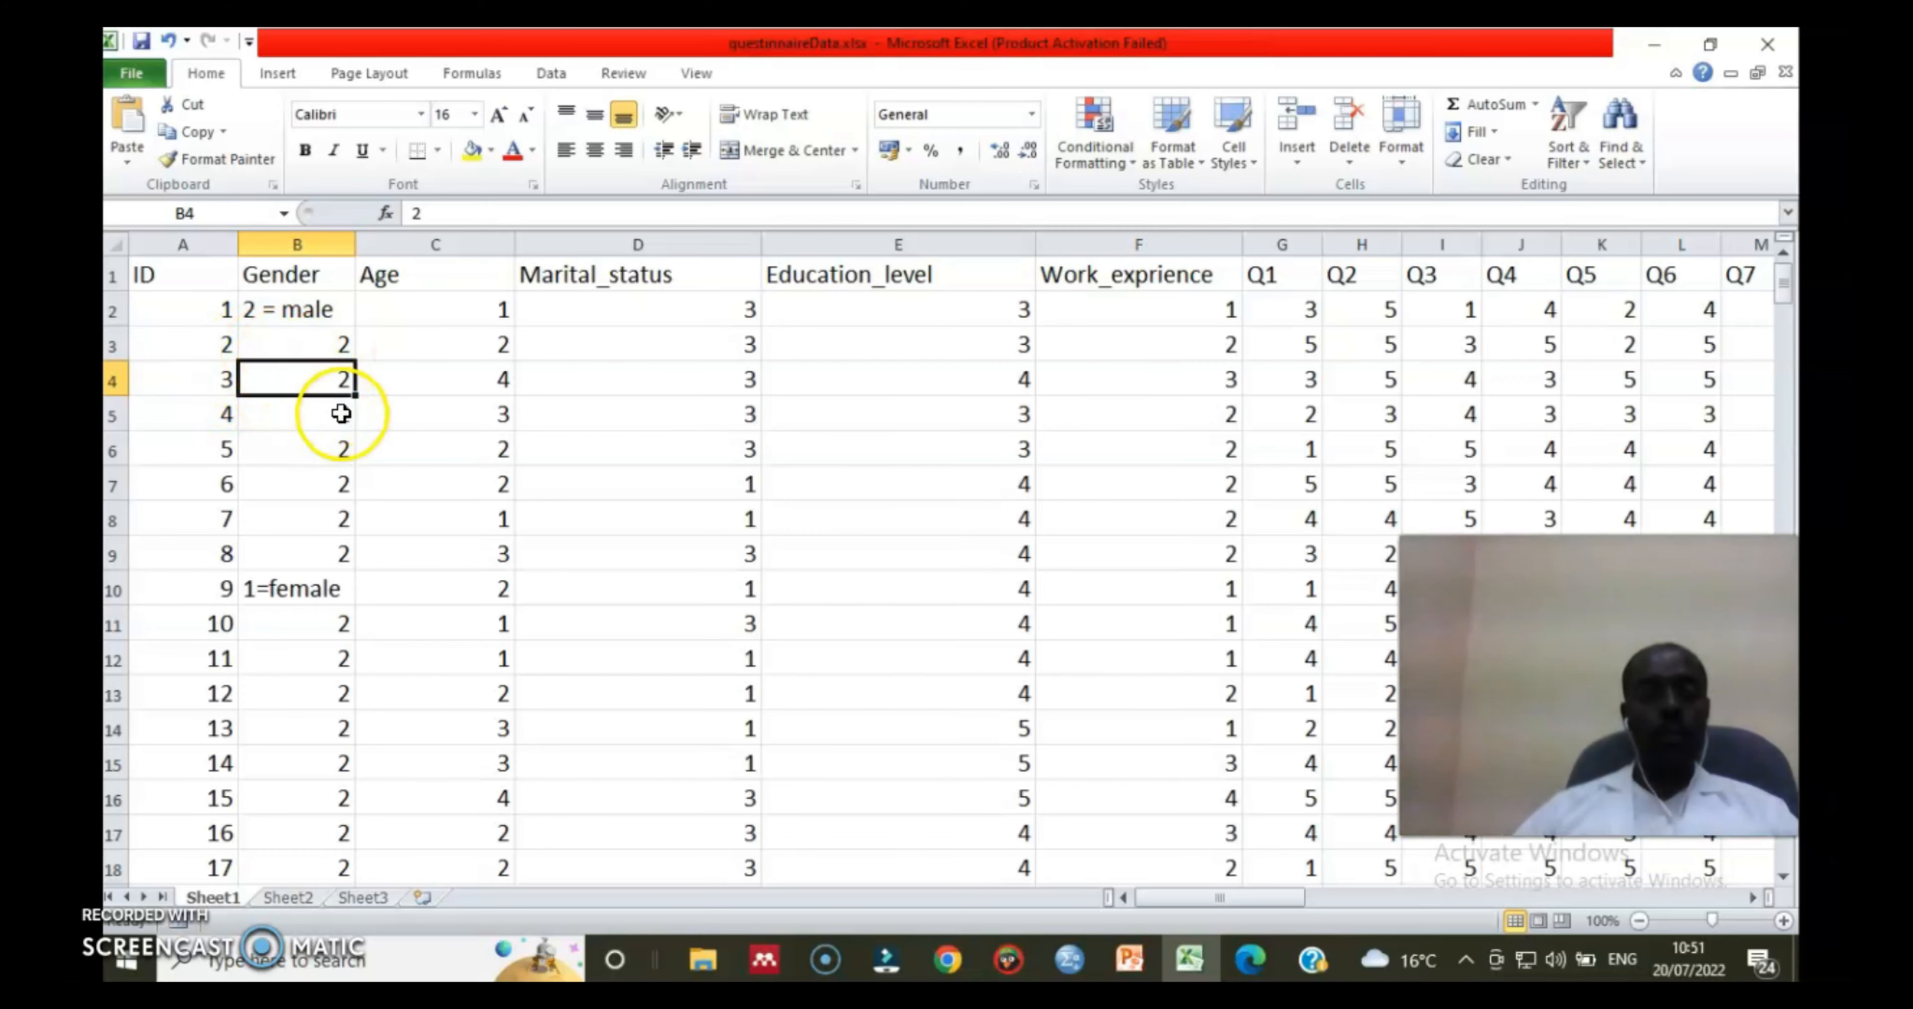
left_click(340, 444)
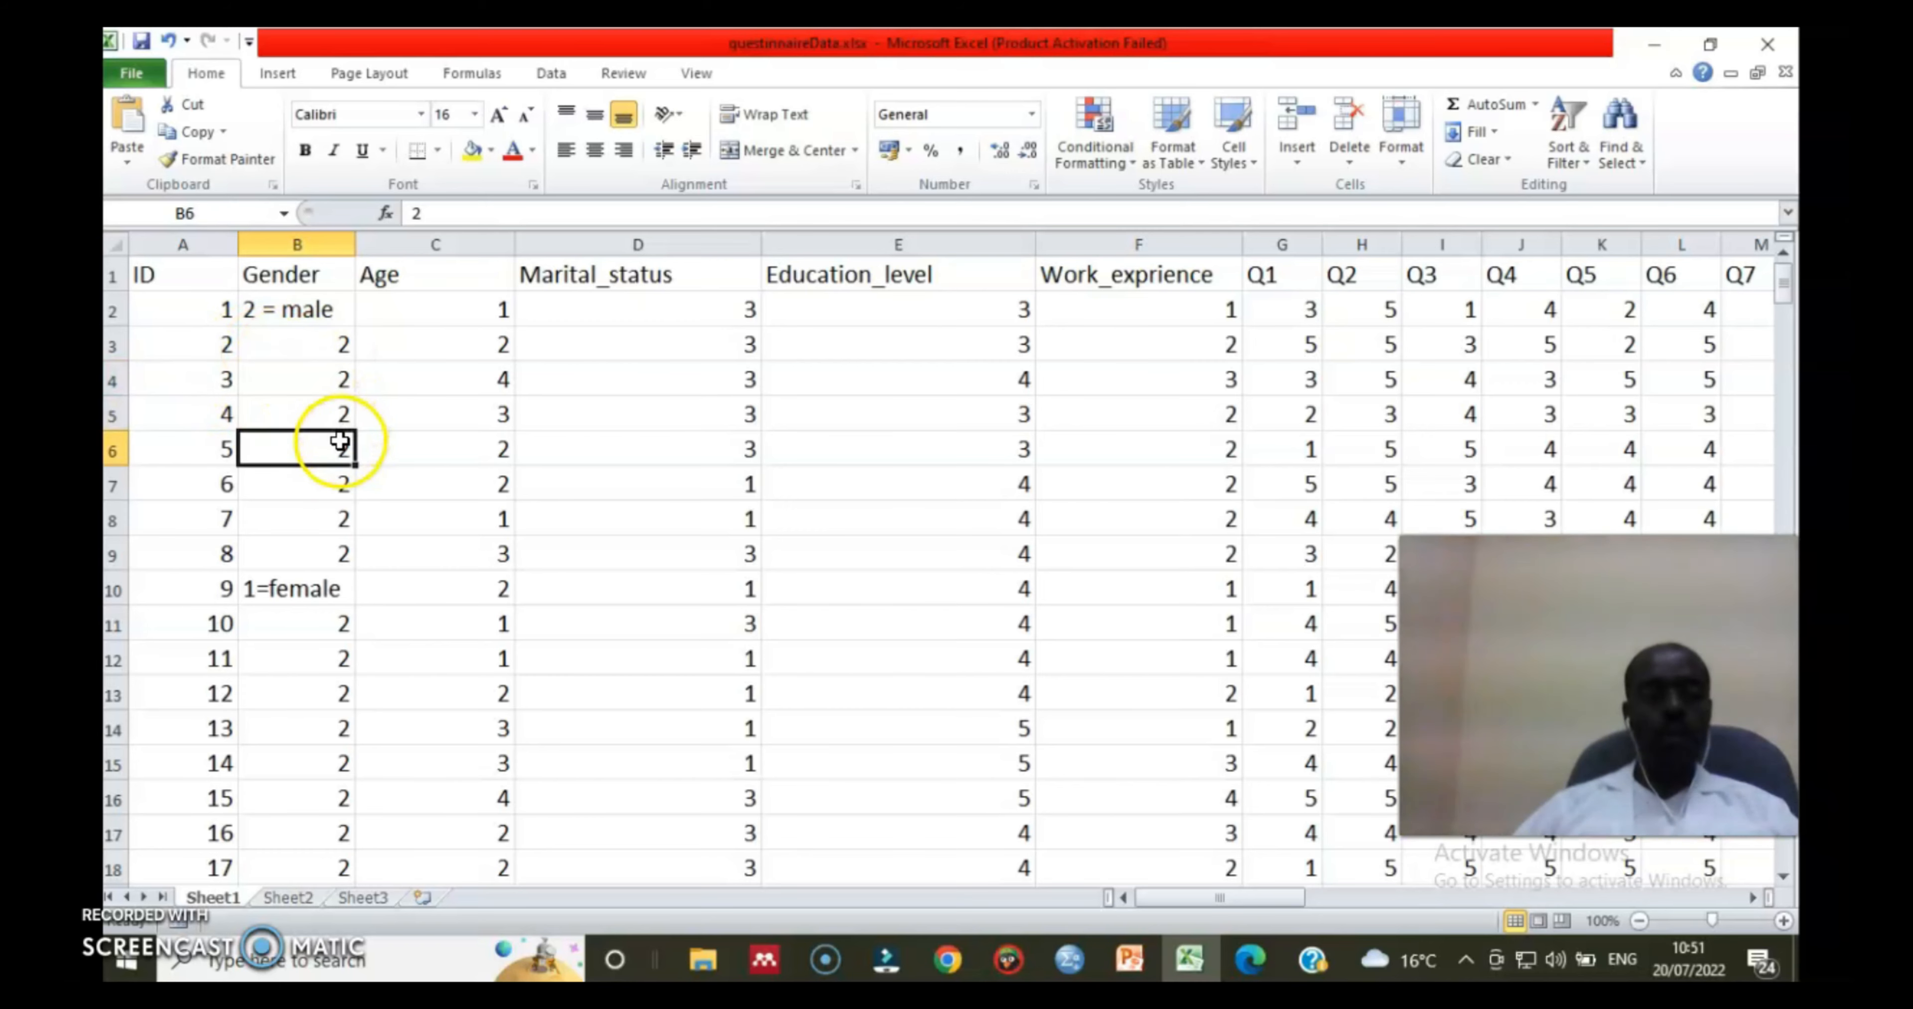
left_click(341, 484)
left_click(286, 589)
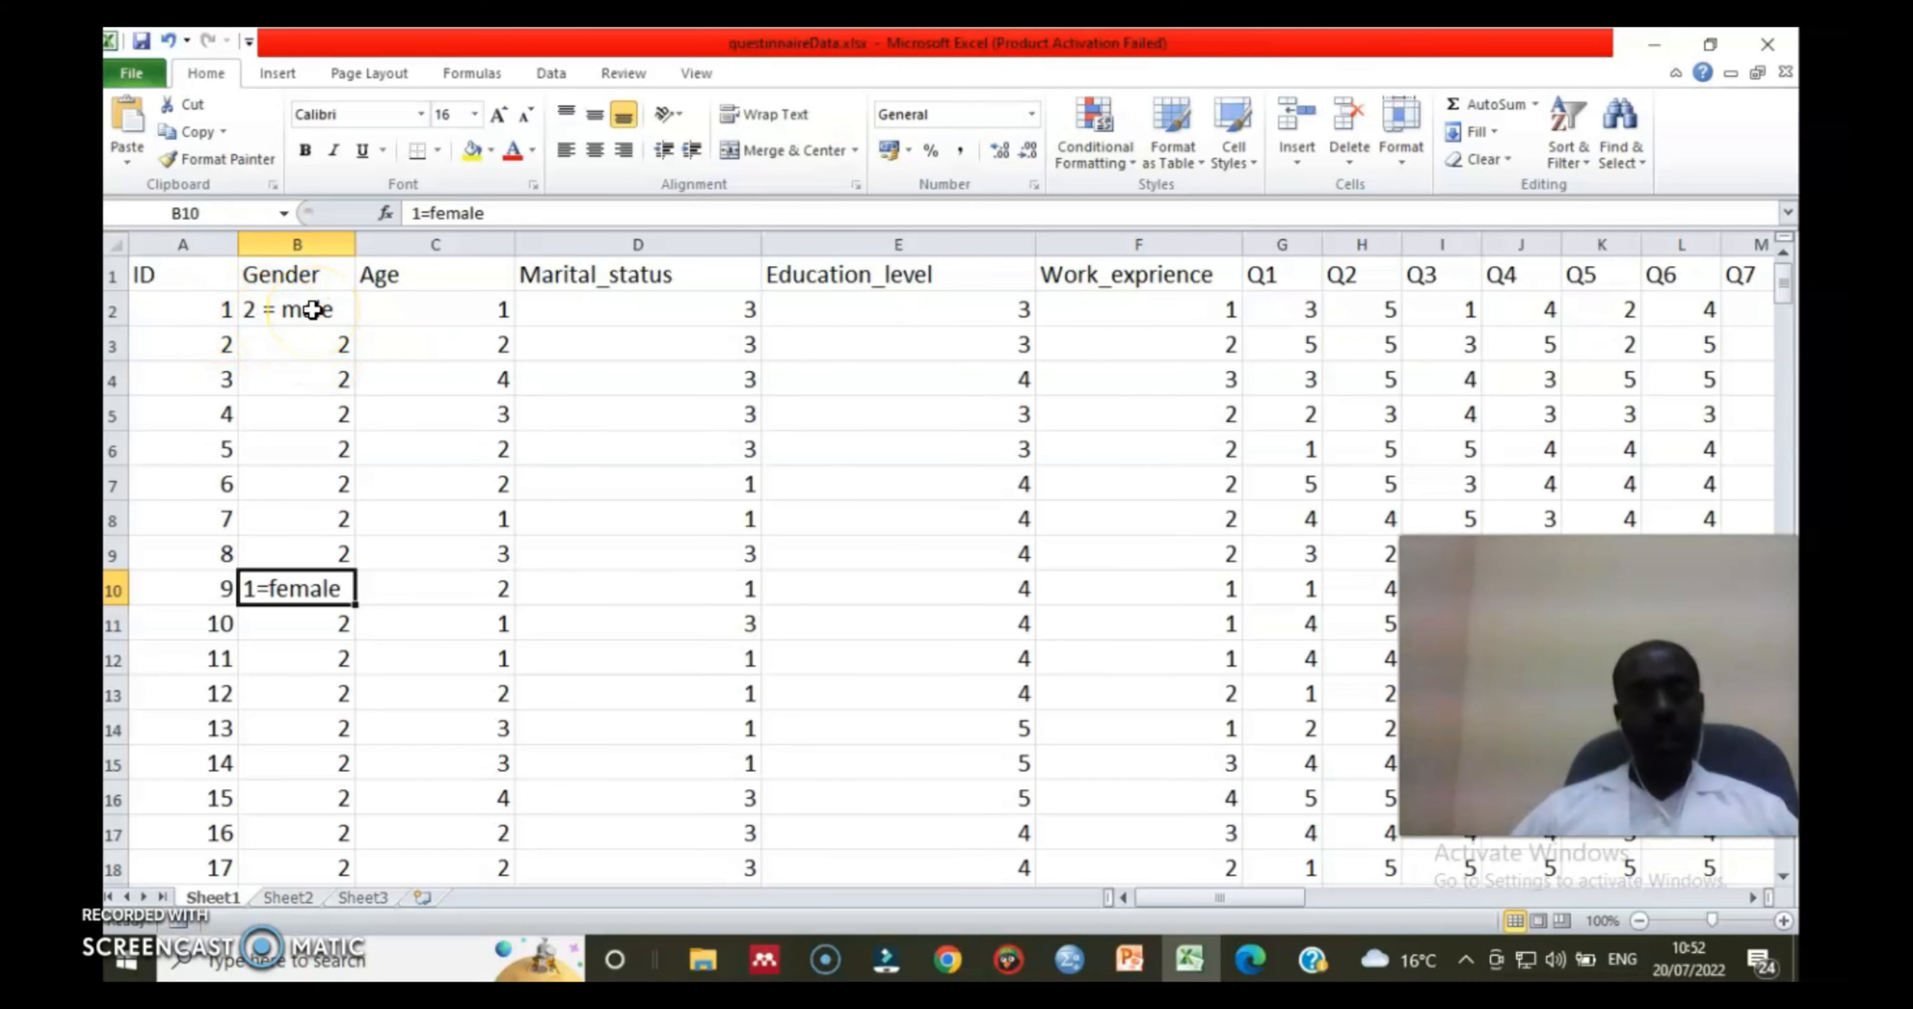
left_click(342, 627)
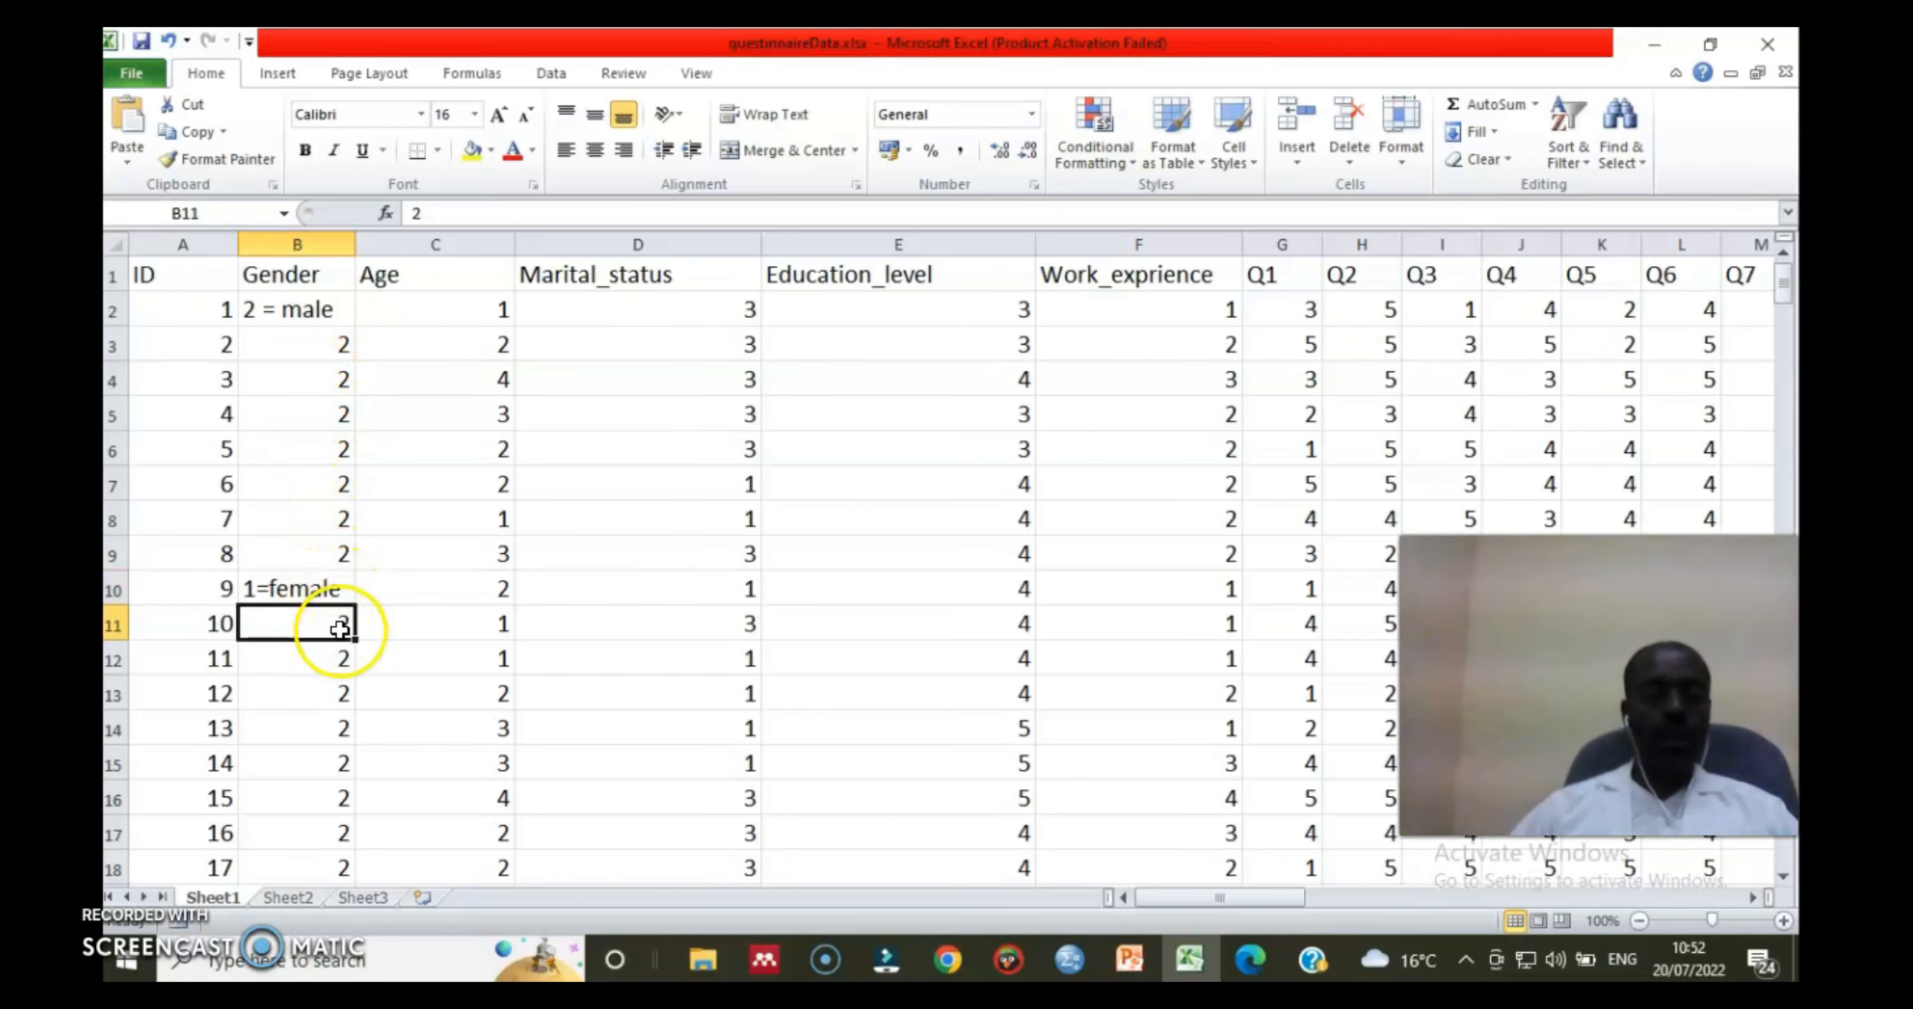
left_click(342, 654)
scroll(341, 742, "down", 6)
left_click(341, 590)
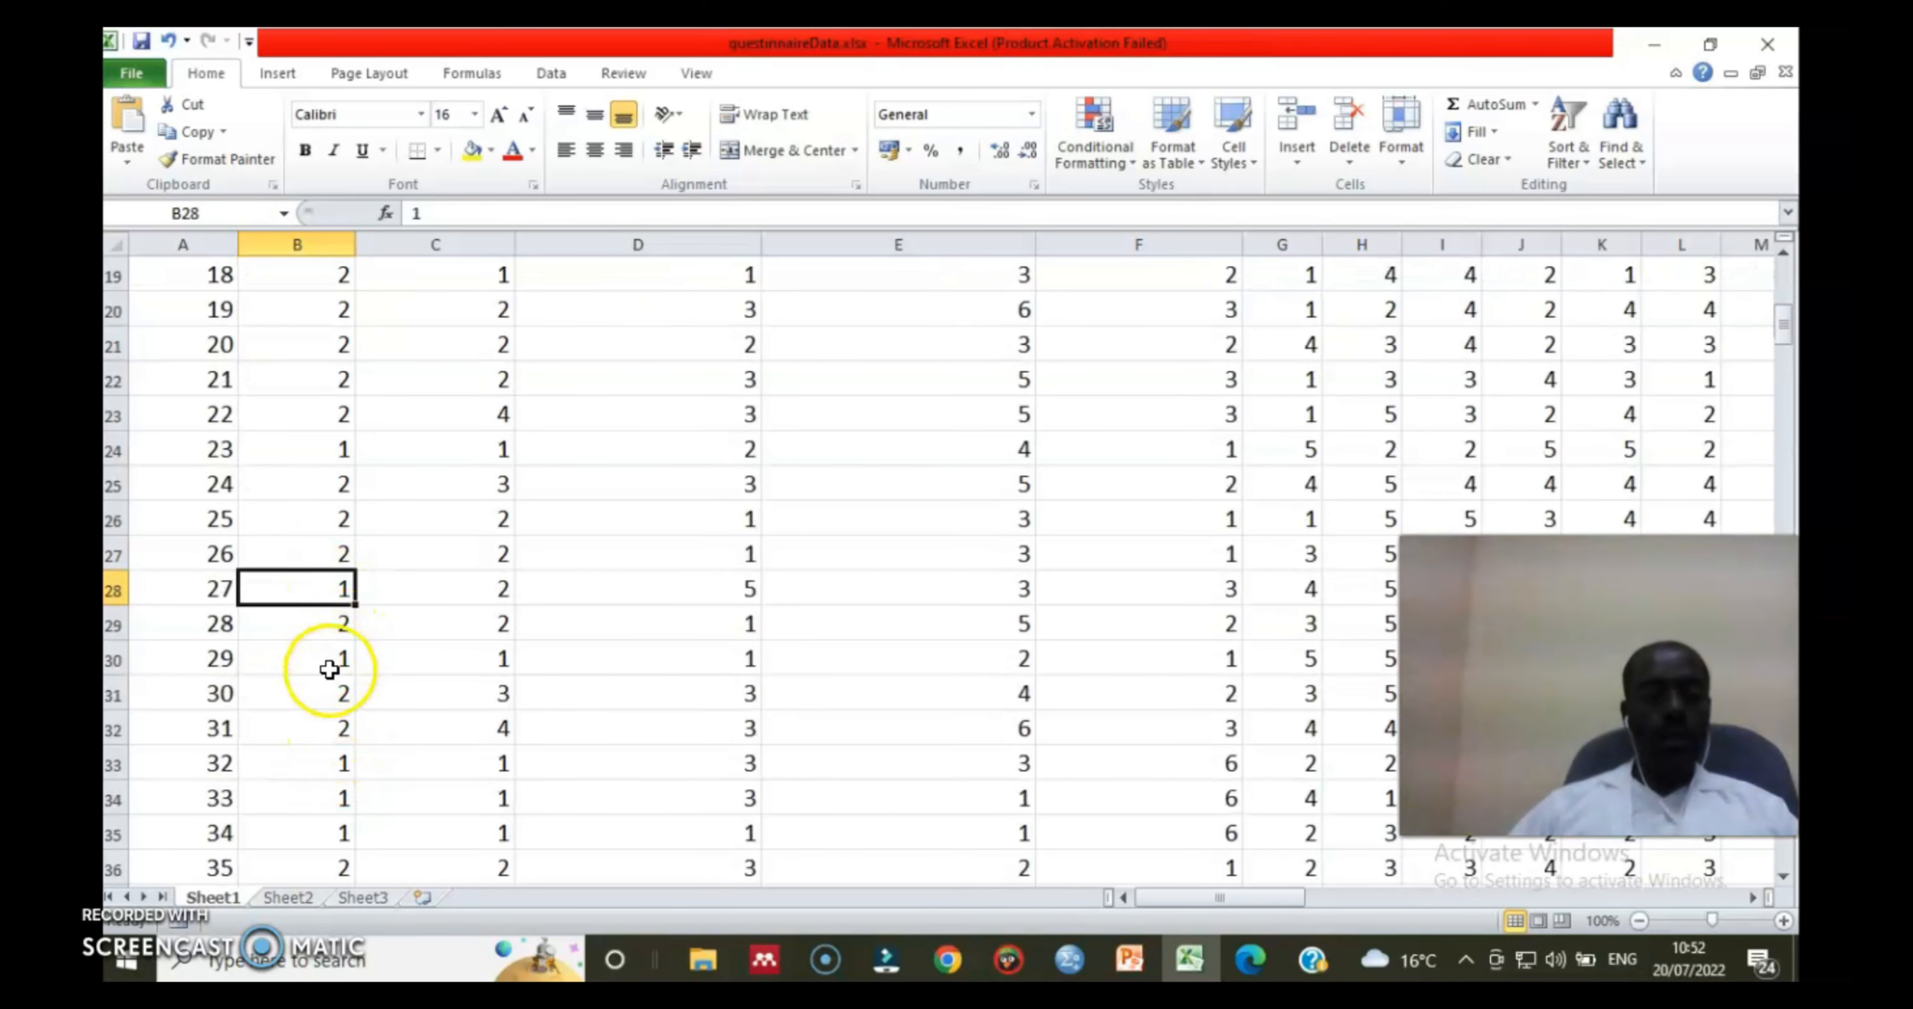
left_click(340, 660)
scroll(307, 542, "up", 6)
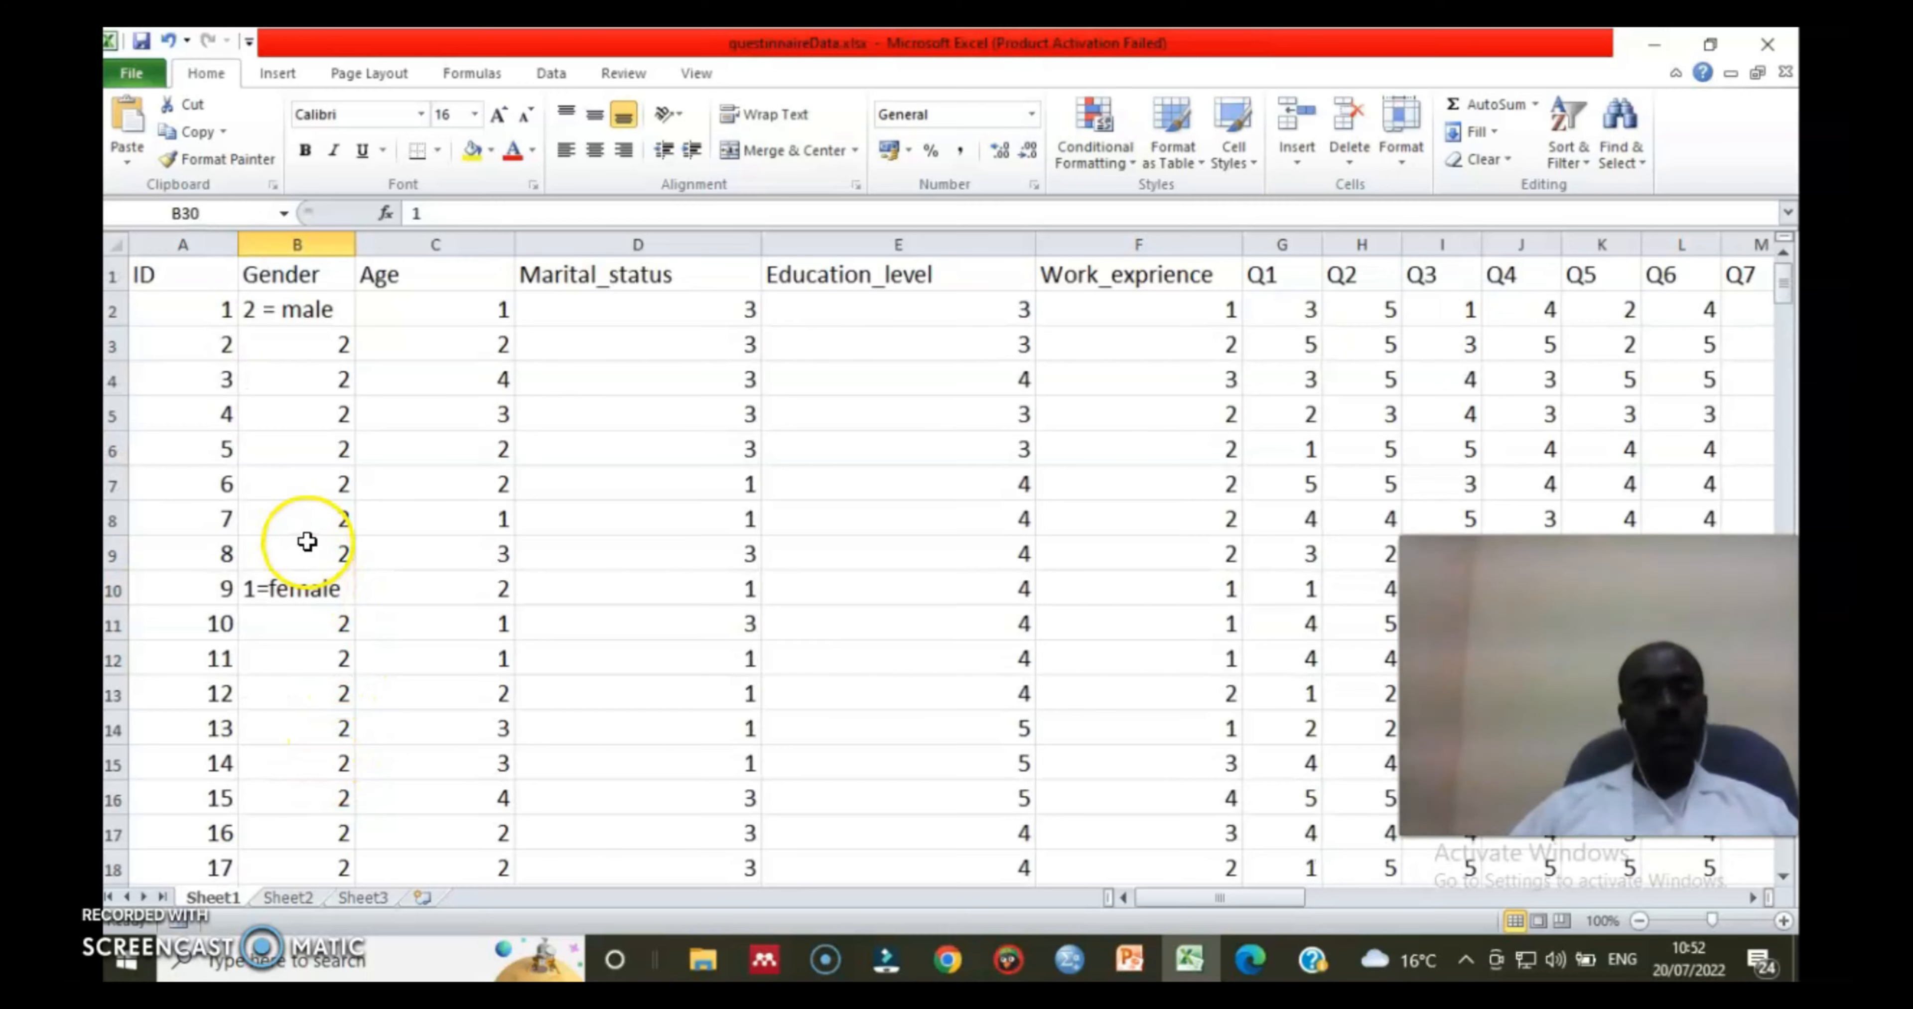
Check the Age column, then switch to the thesis PDF in Edge and review the questionnaire's demographic categories from gender through work experience
left_click(414, 281)
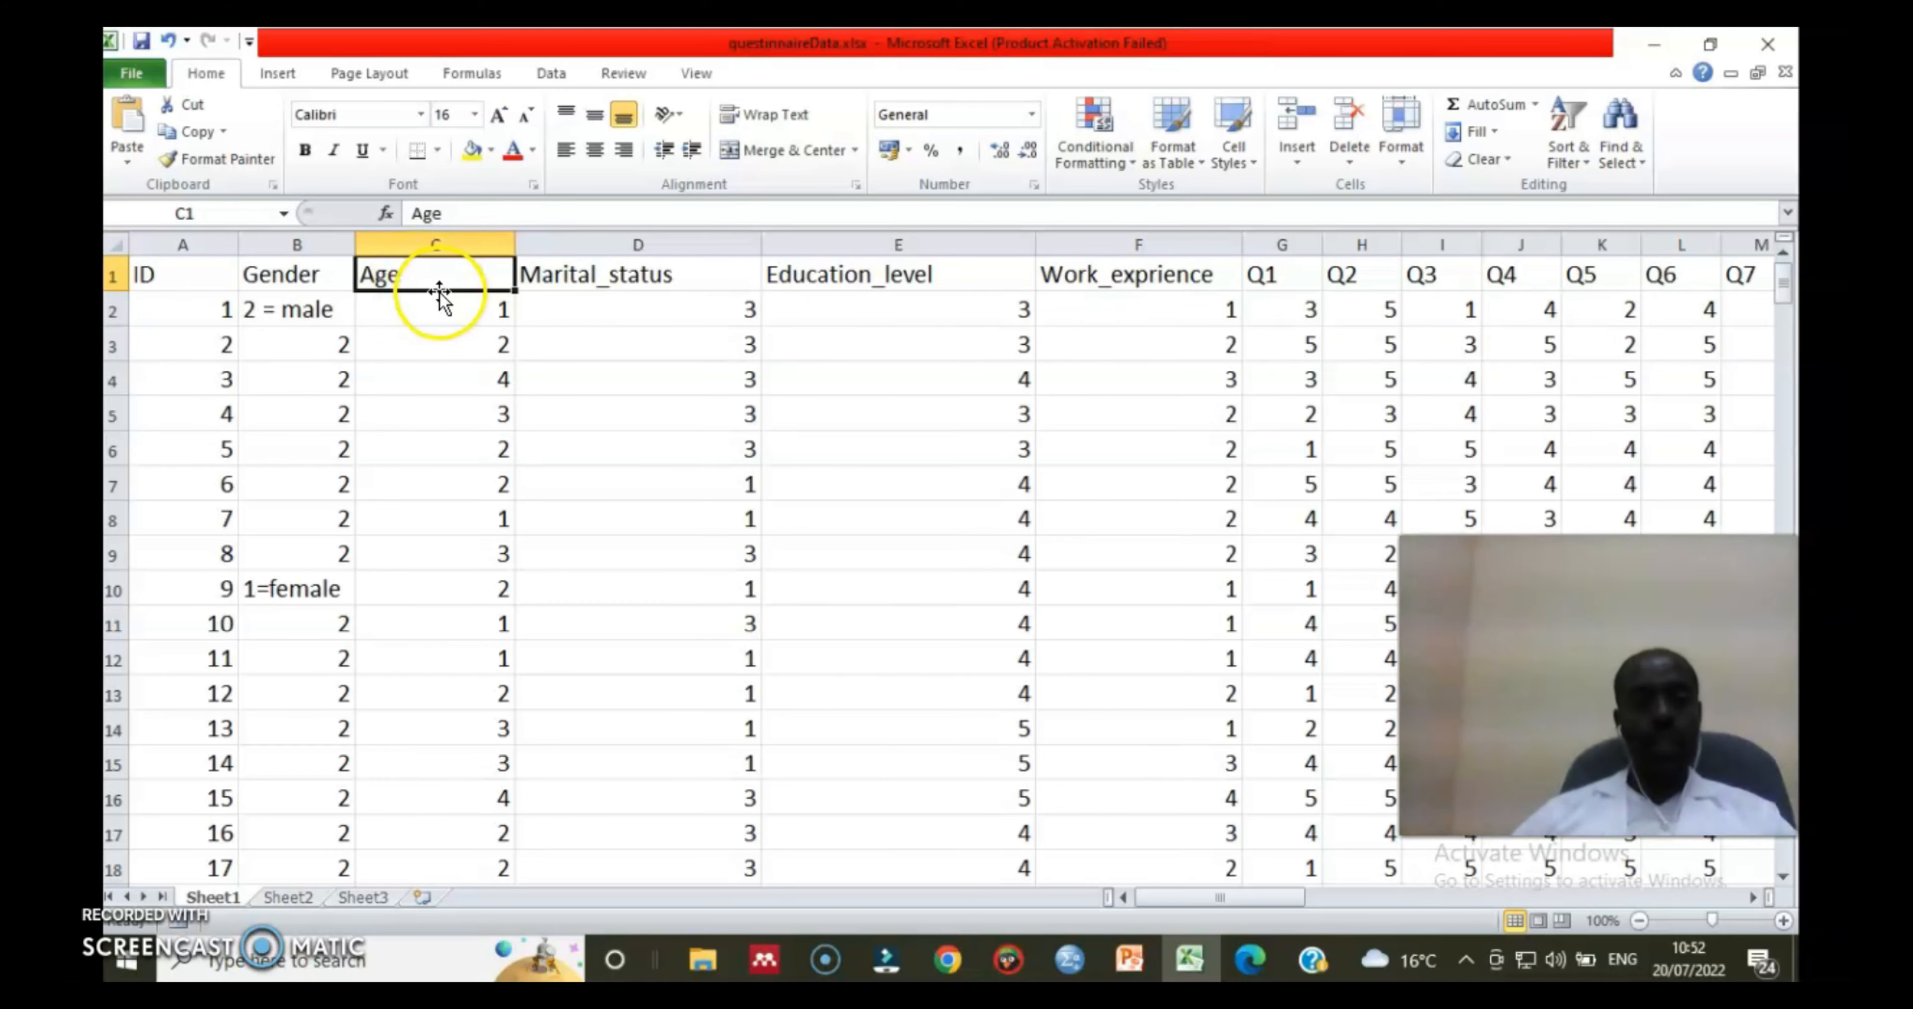
left_click(490, 309)
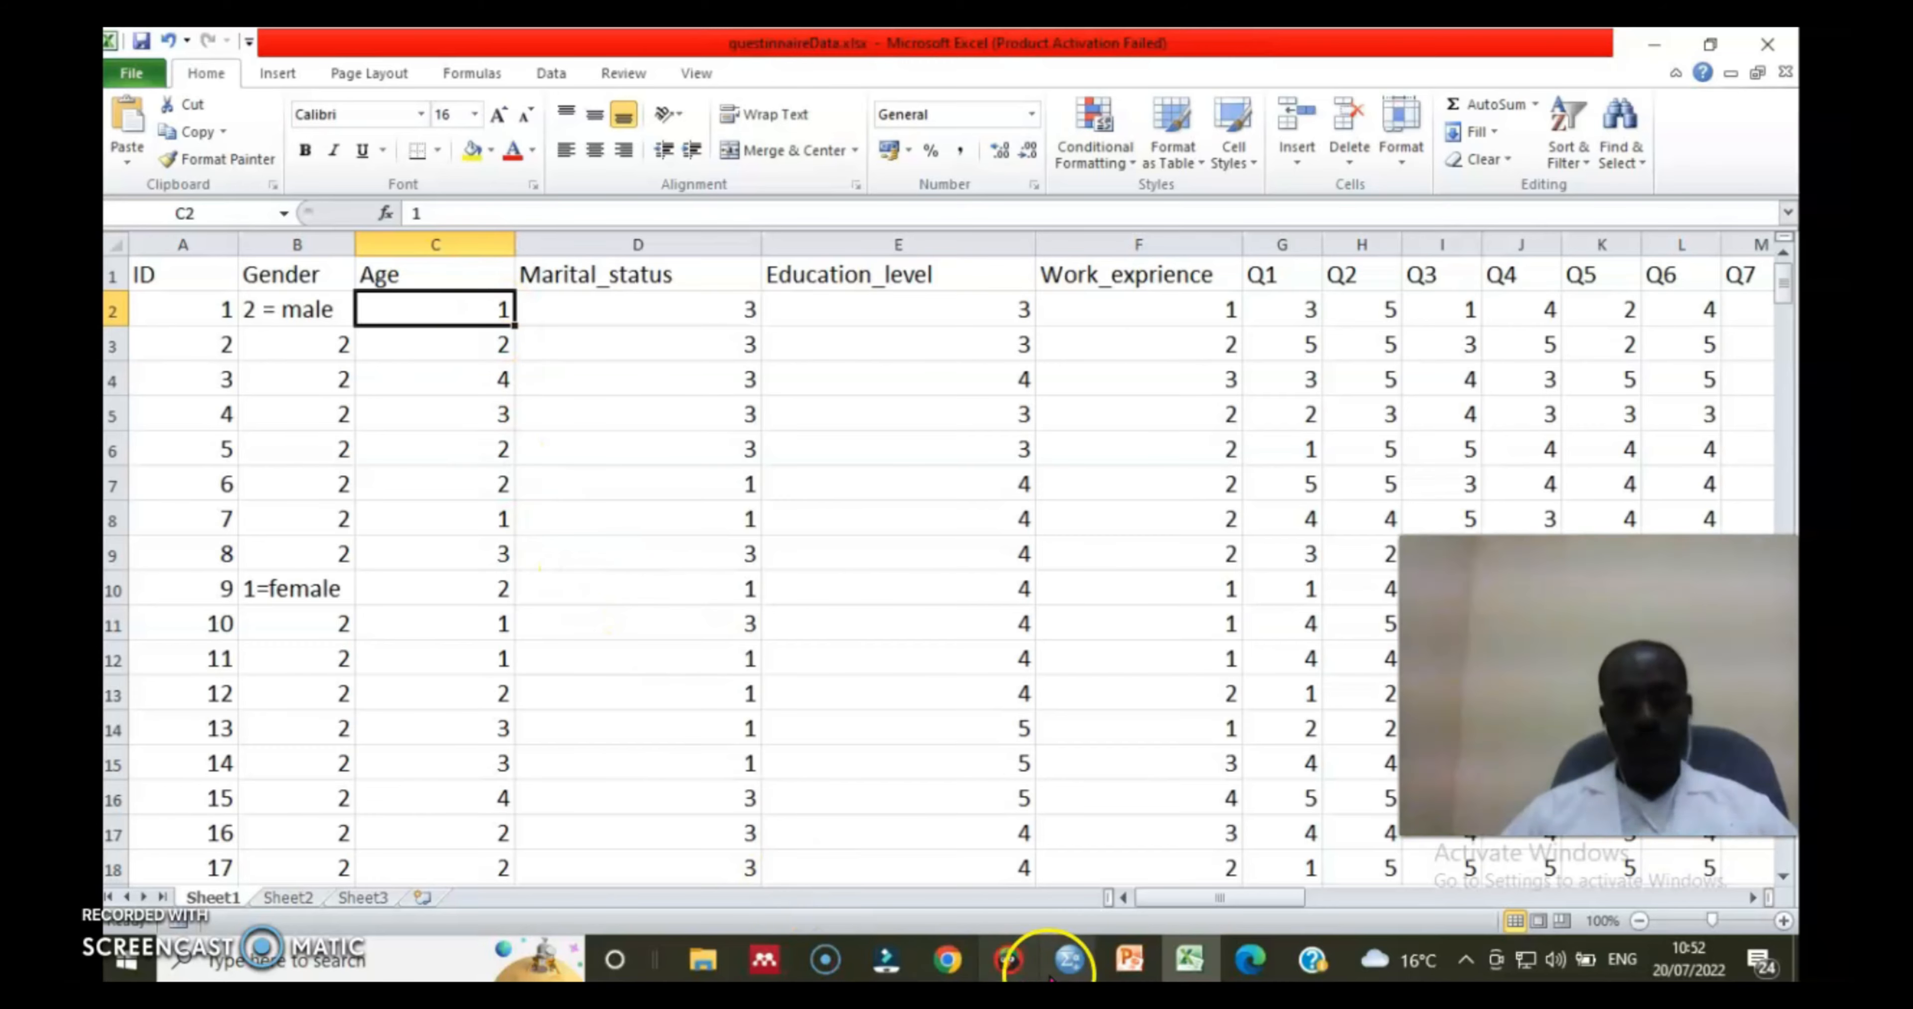
left_click(1250, 959)
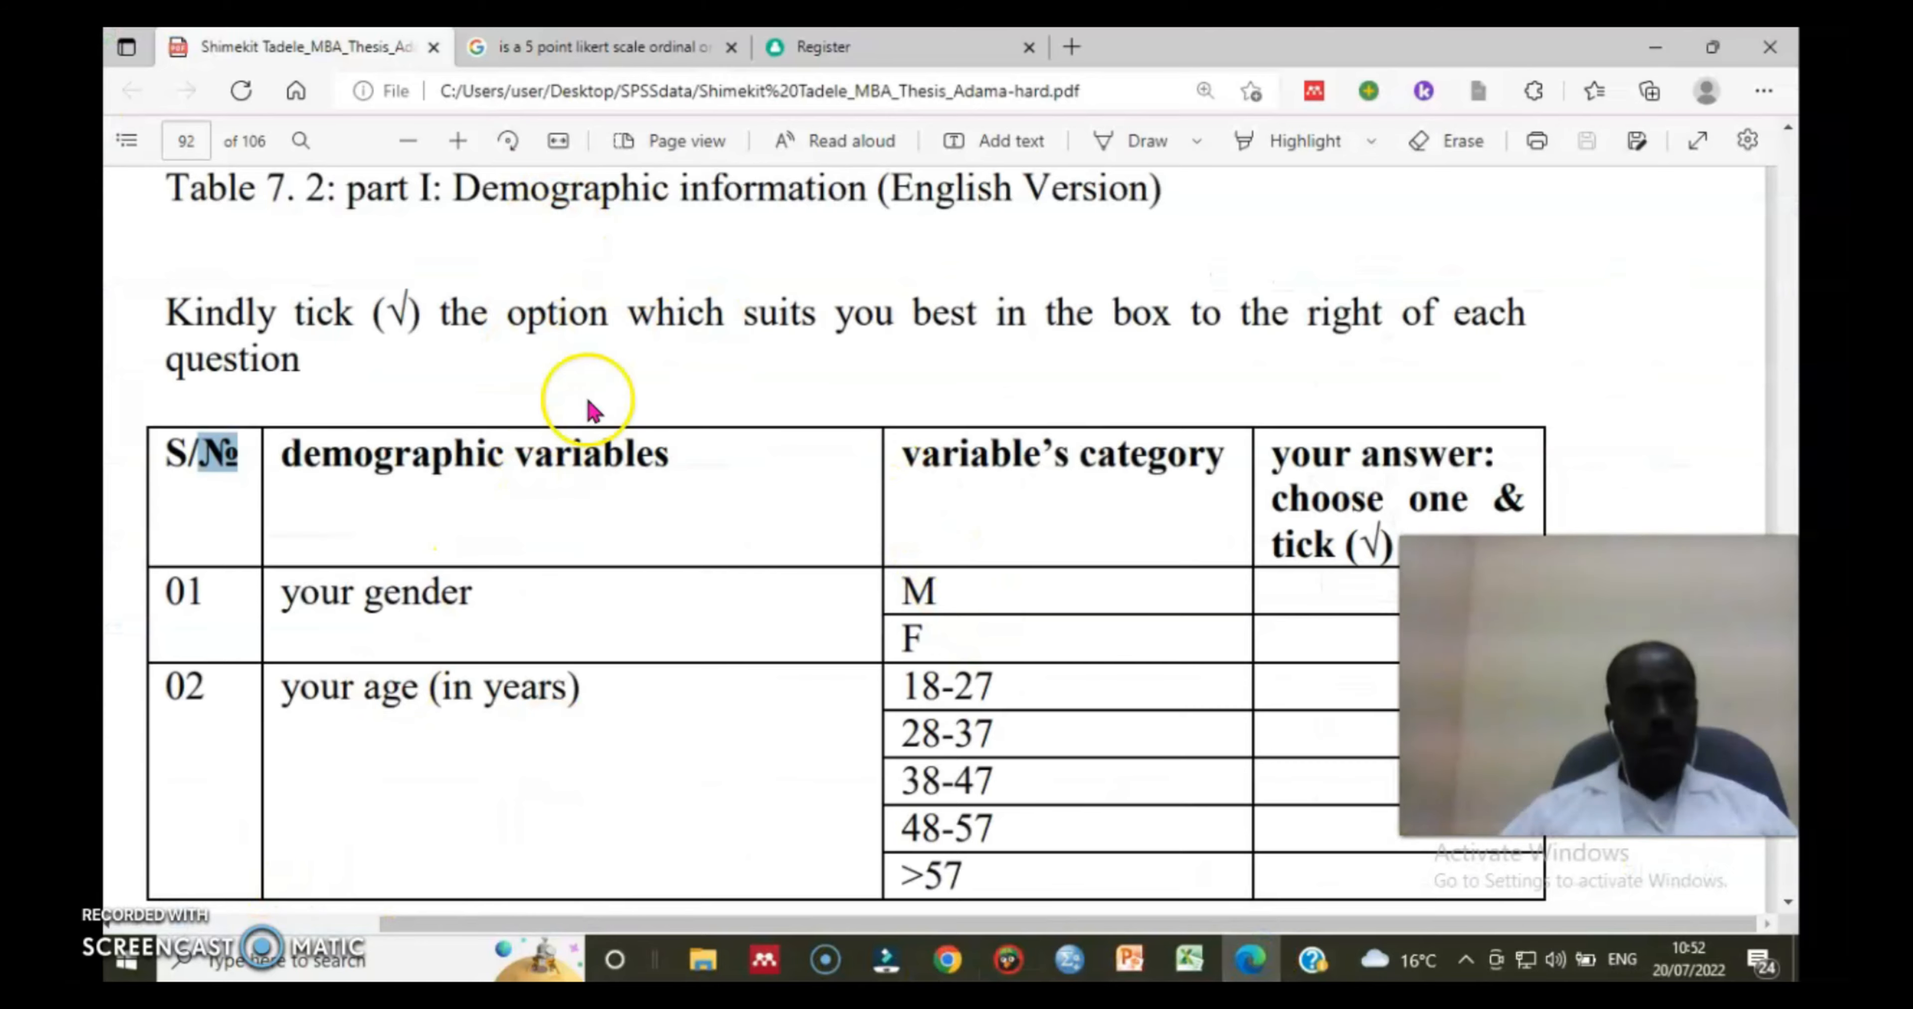
scroll(609, 415, "up", 1)
scroll(619, 422, "down", 4)
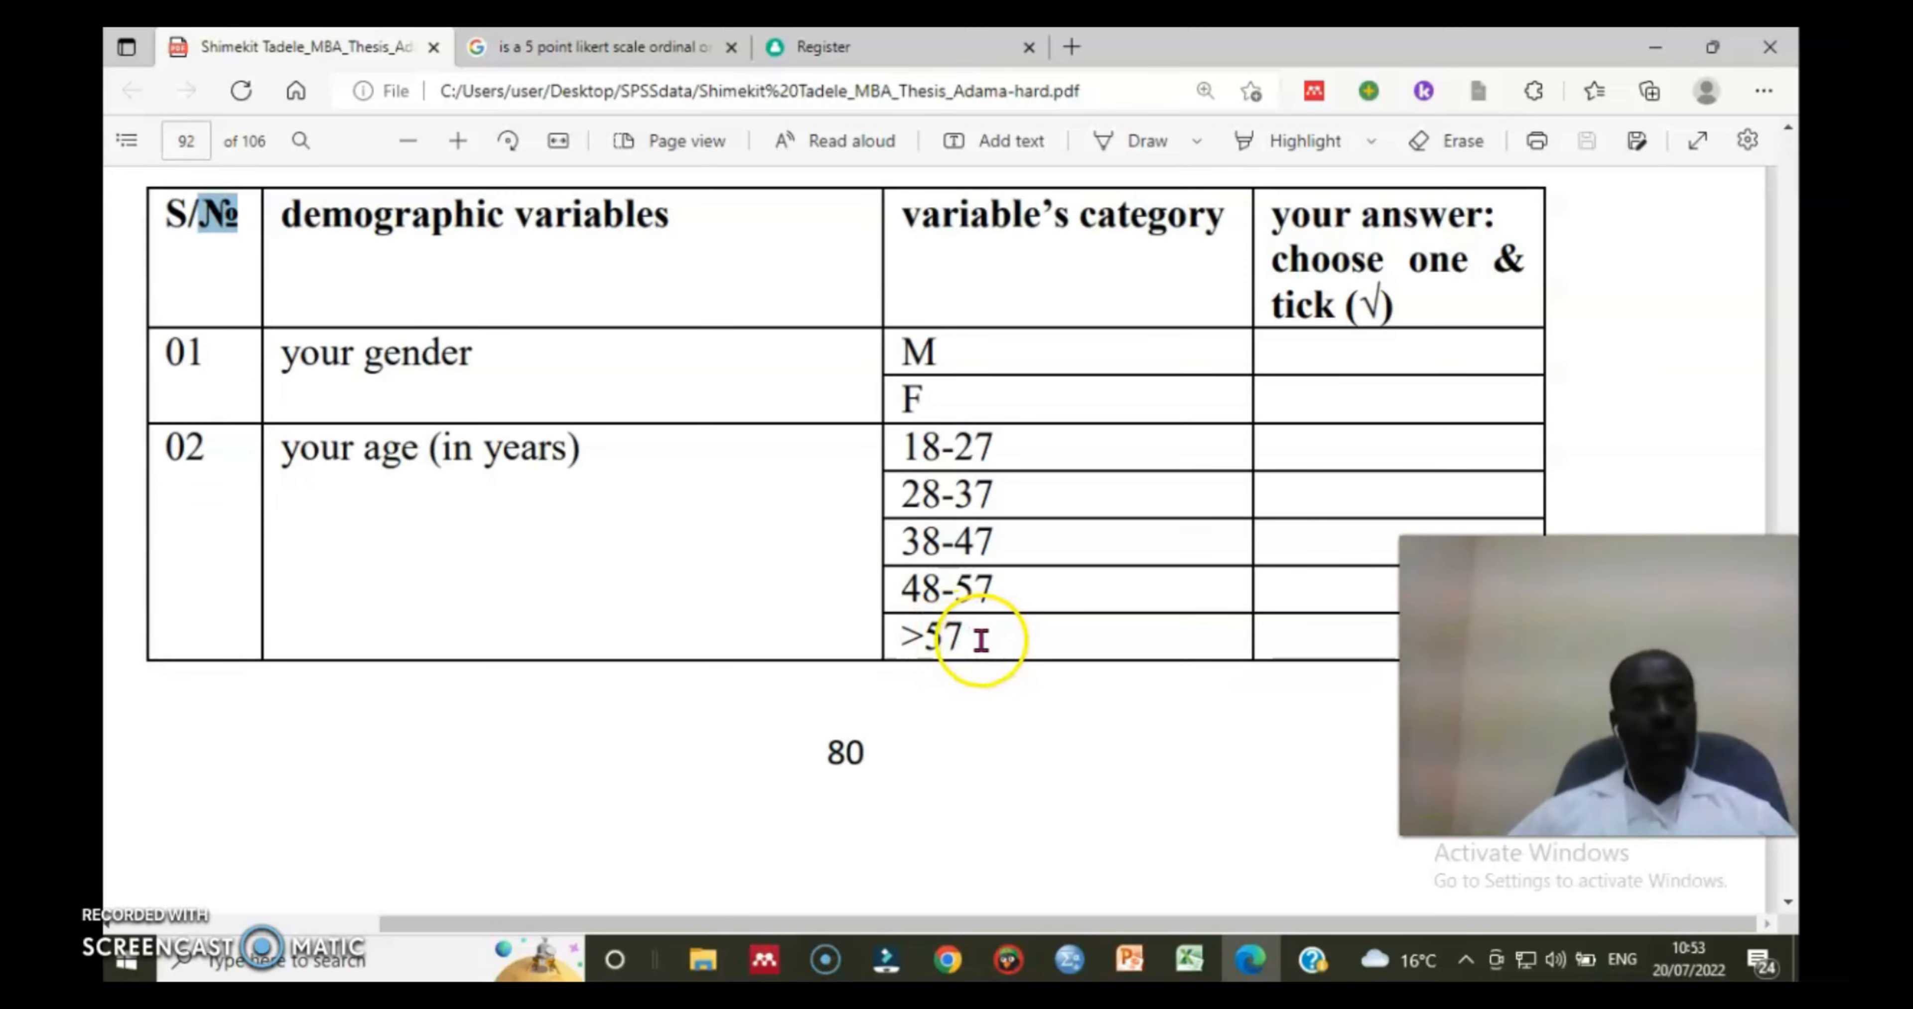
scroll(982, 588, "down", 3)
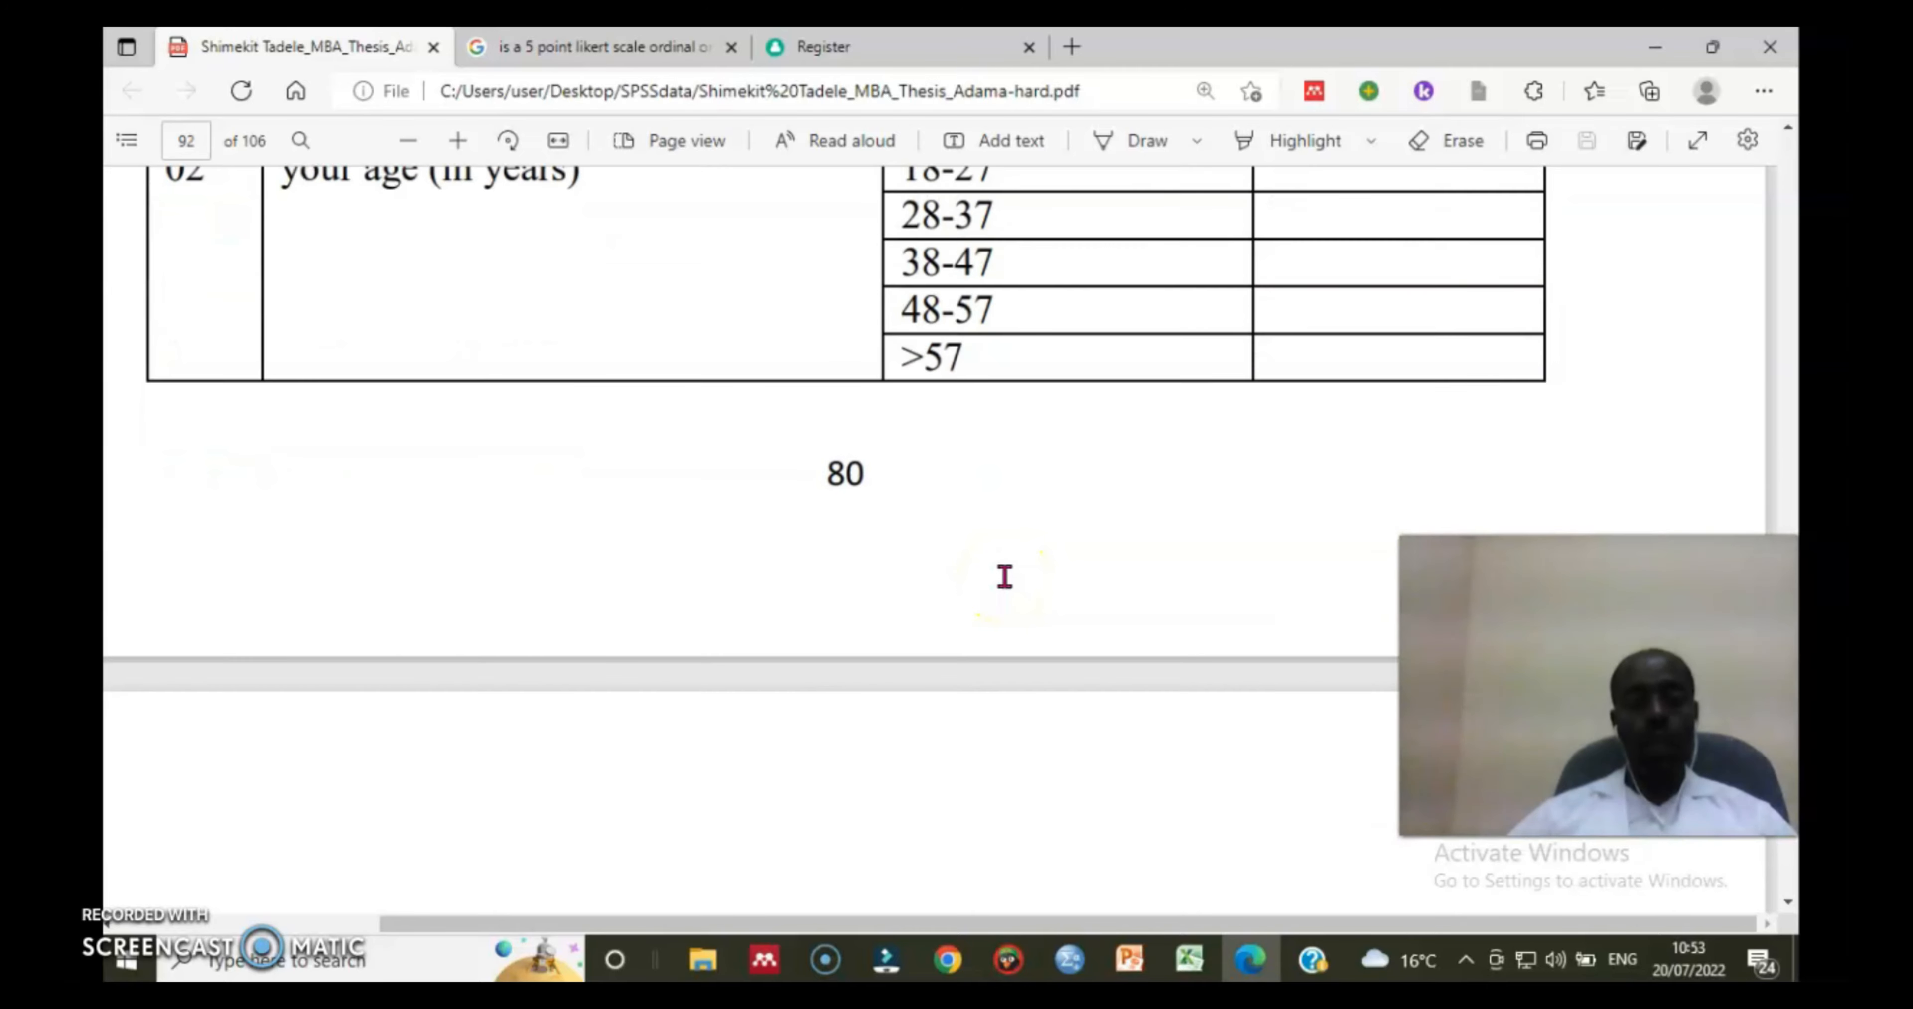
scroll(1004, 577, "down", 5)
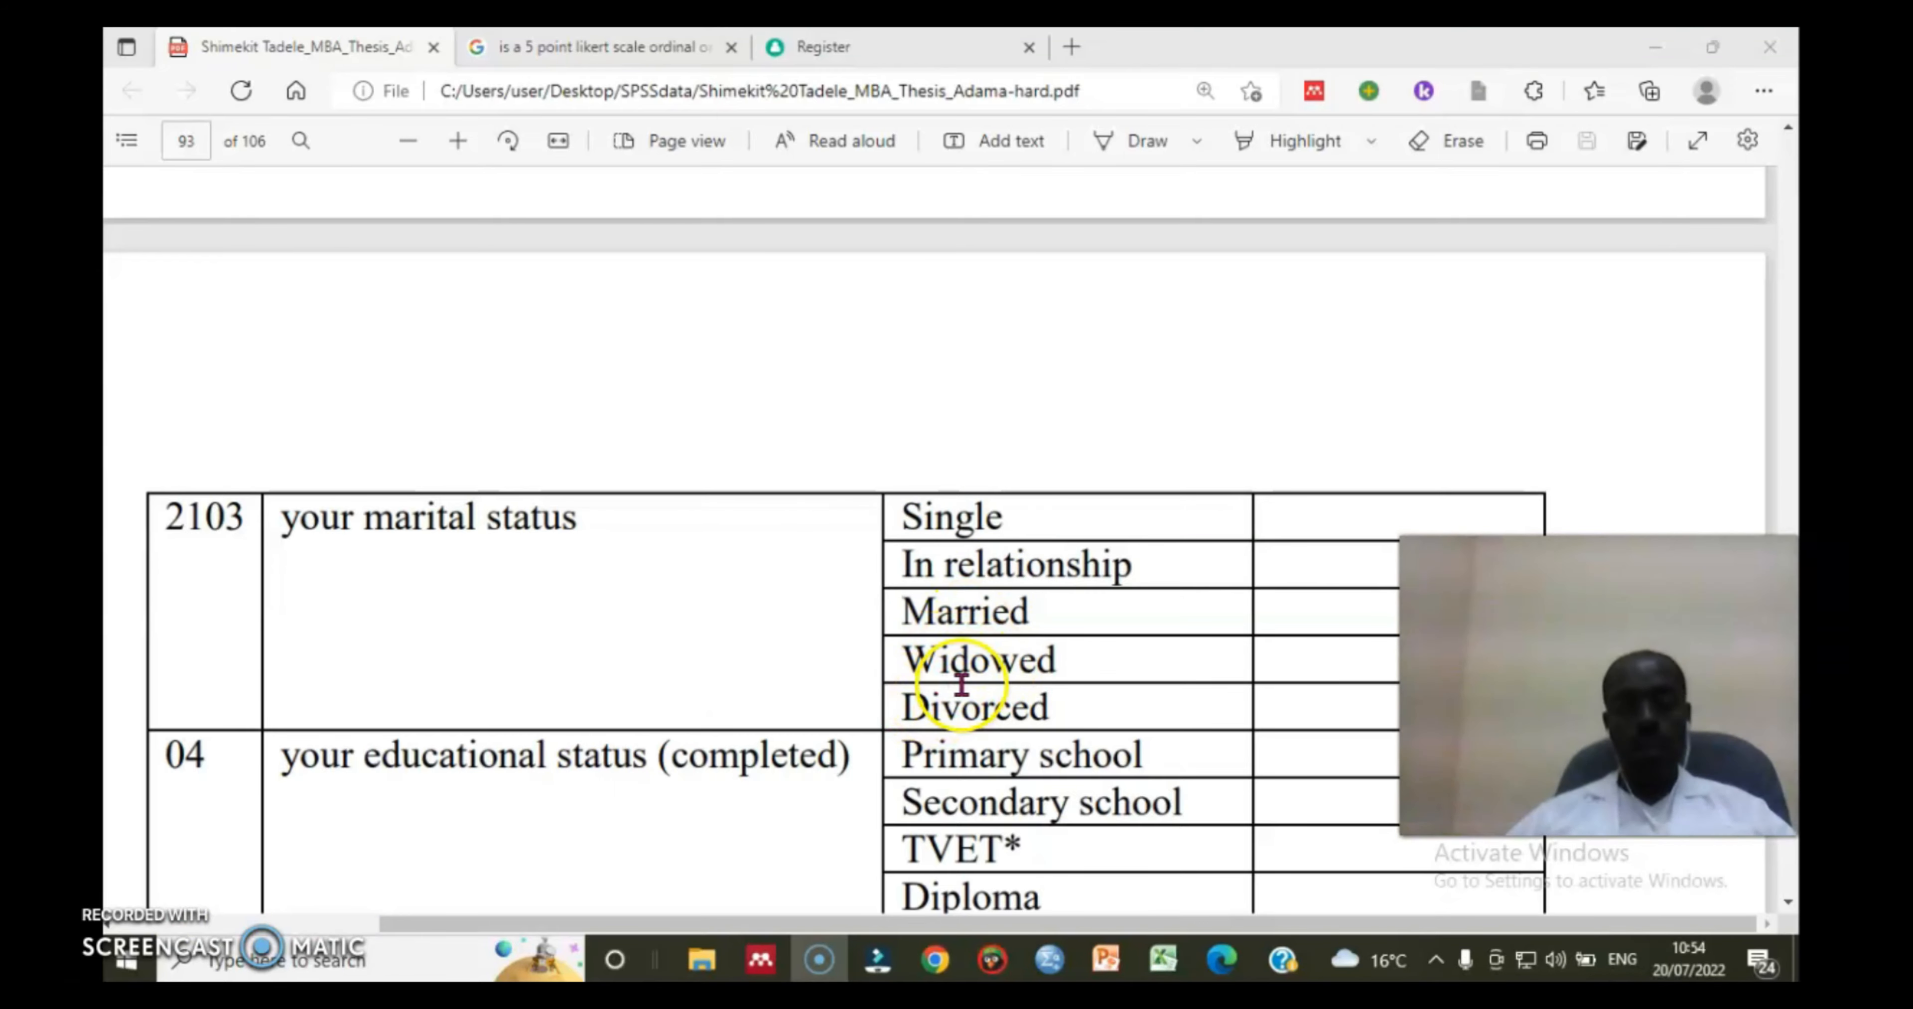
scroll(965, 679, "down", 2)
scroll(743, 673, "down", 3)
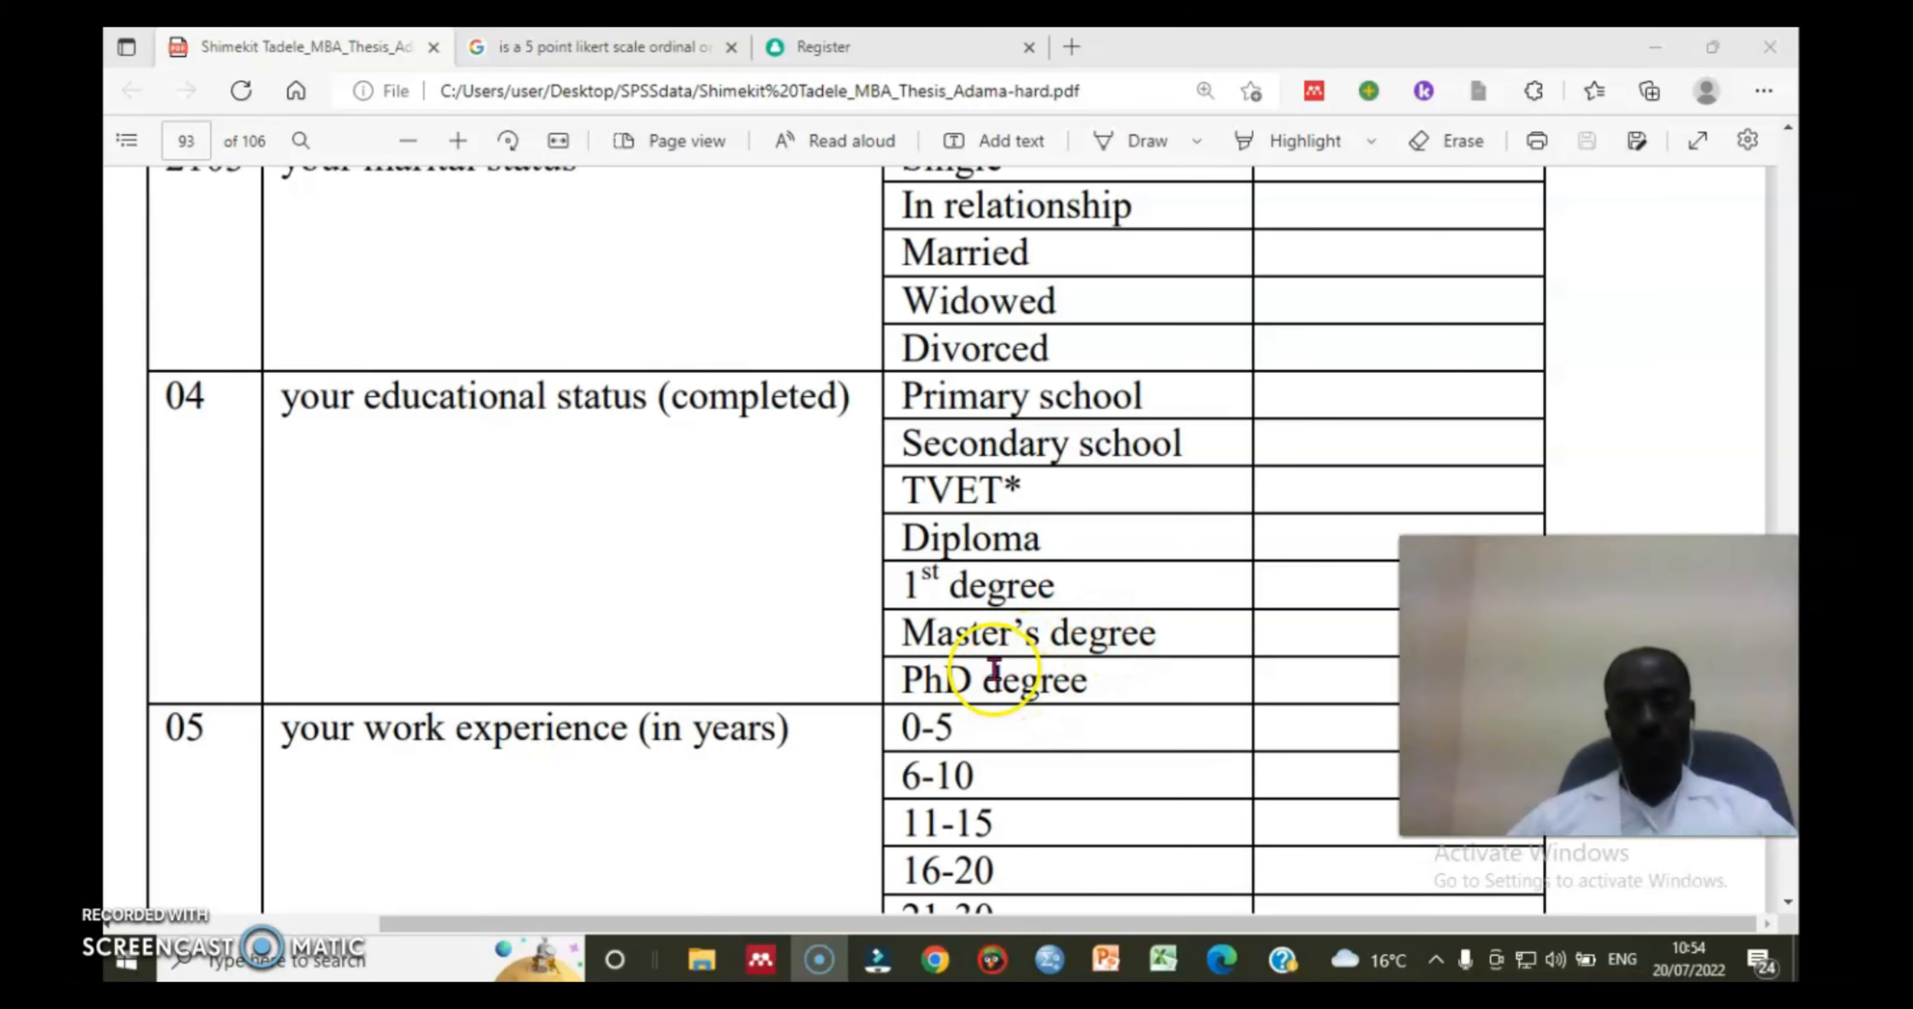
scroll(995, 668, "down", 3)
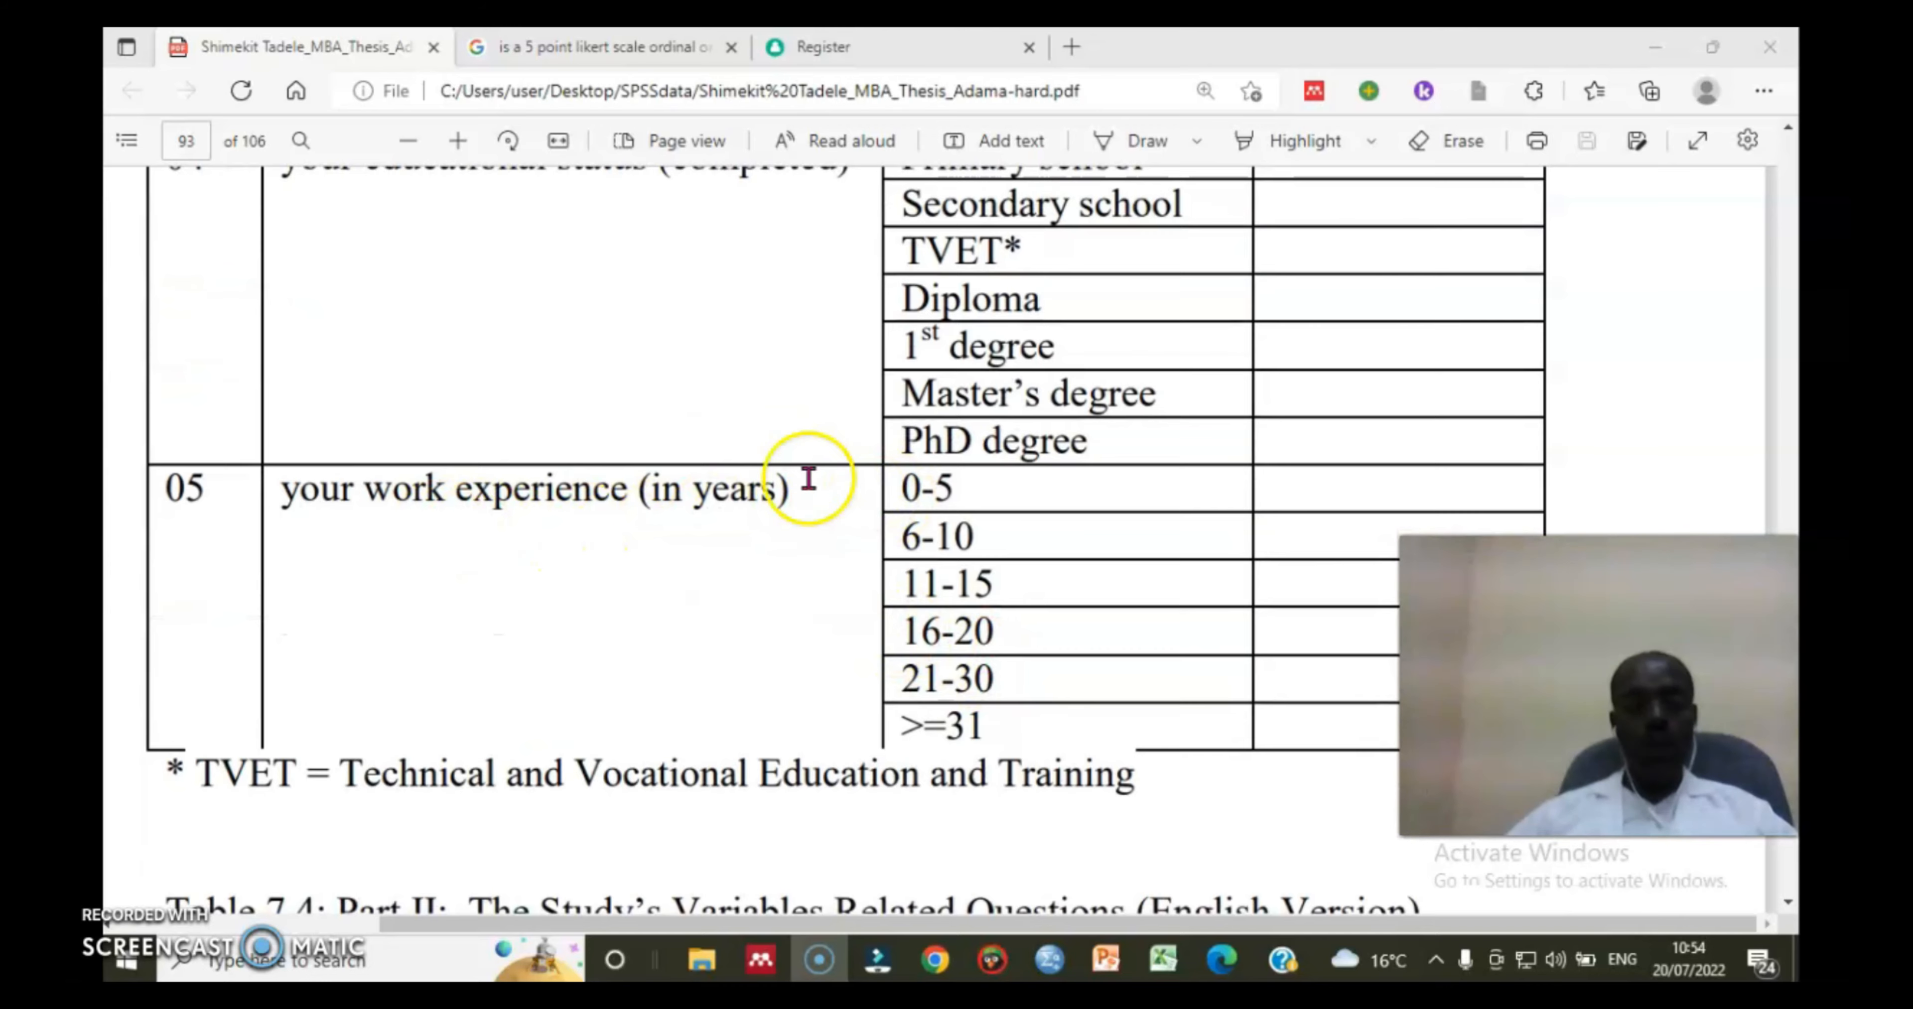
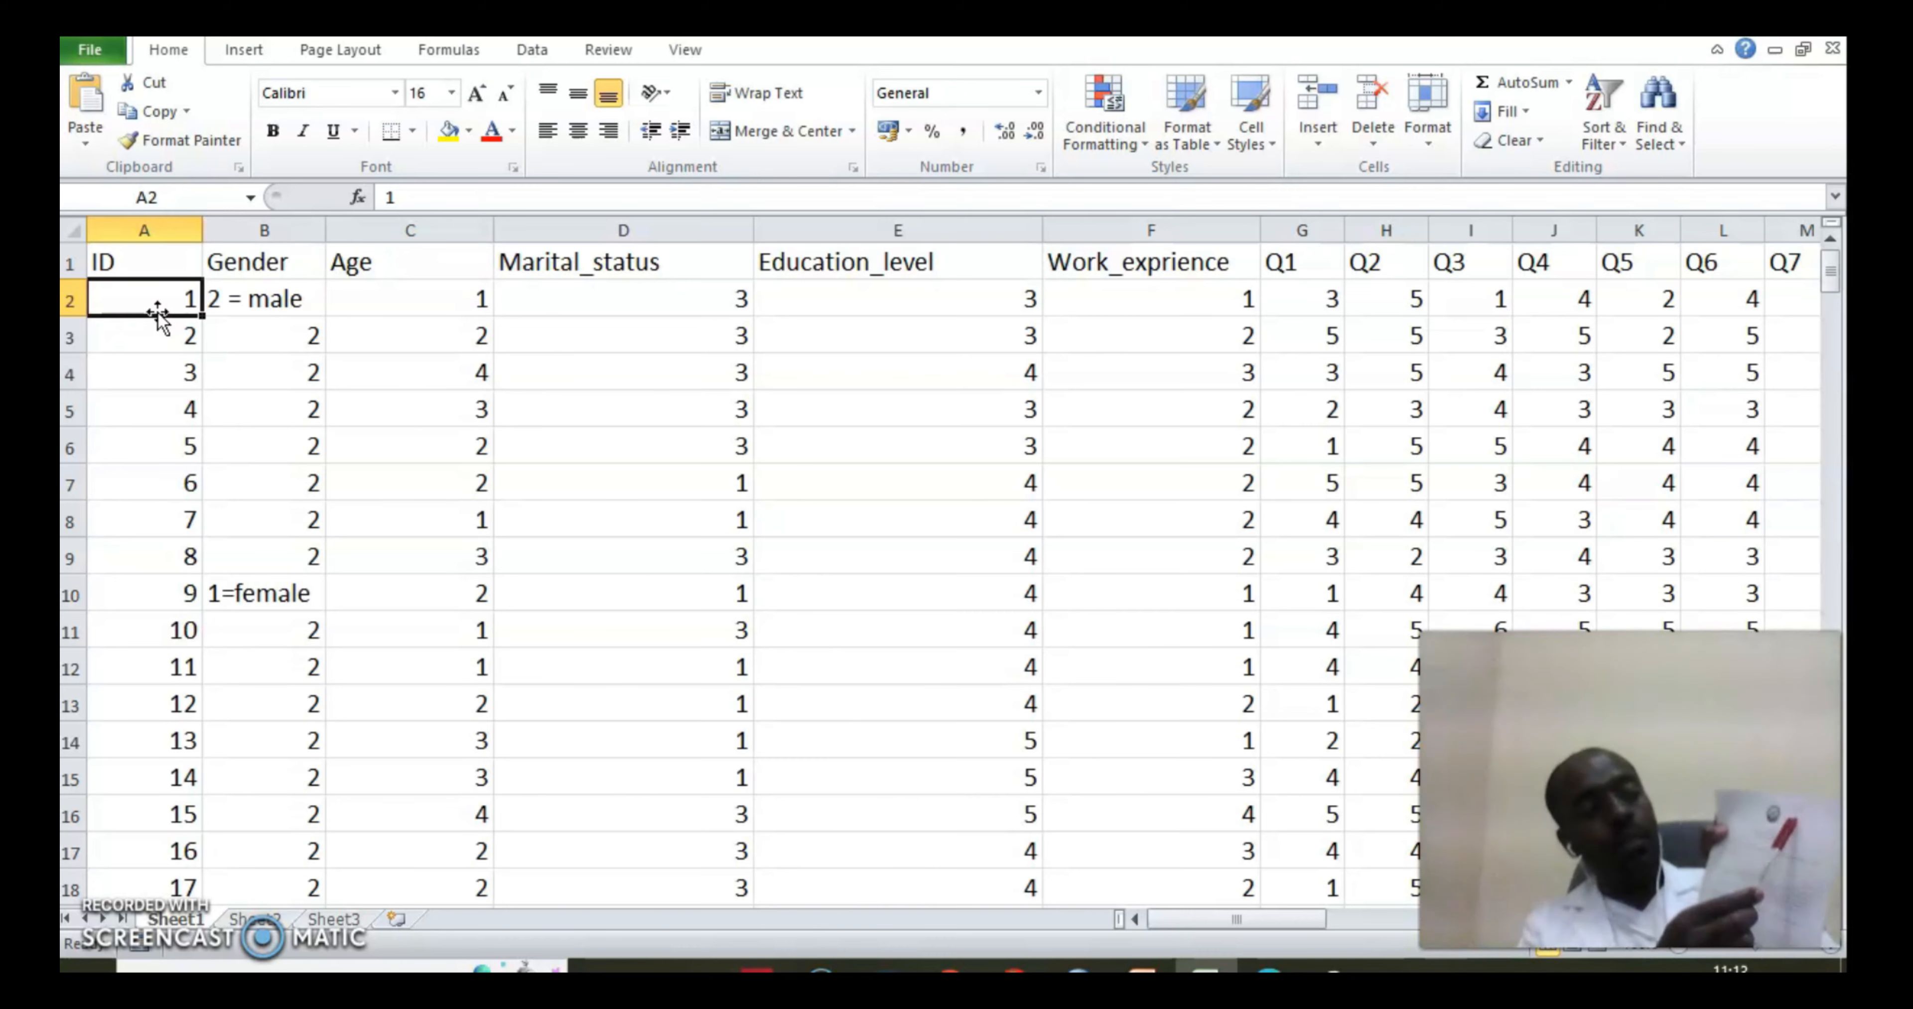
In the Excel questionnaire workbook, review the first respondents' IDs and the male and female codes down the Gender column
left_click(162, 343)
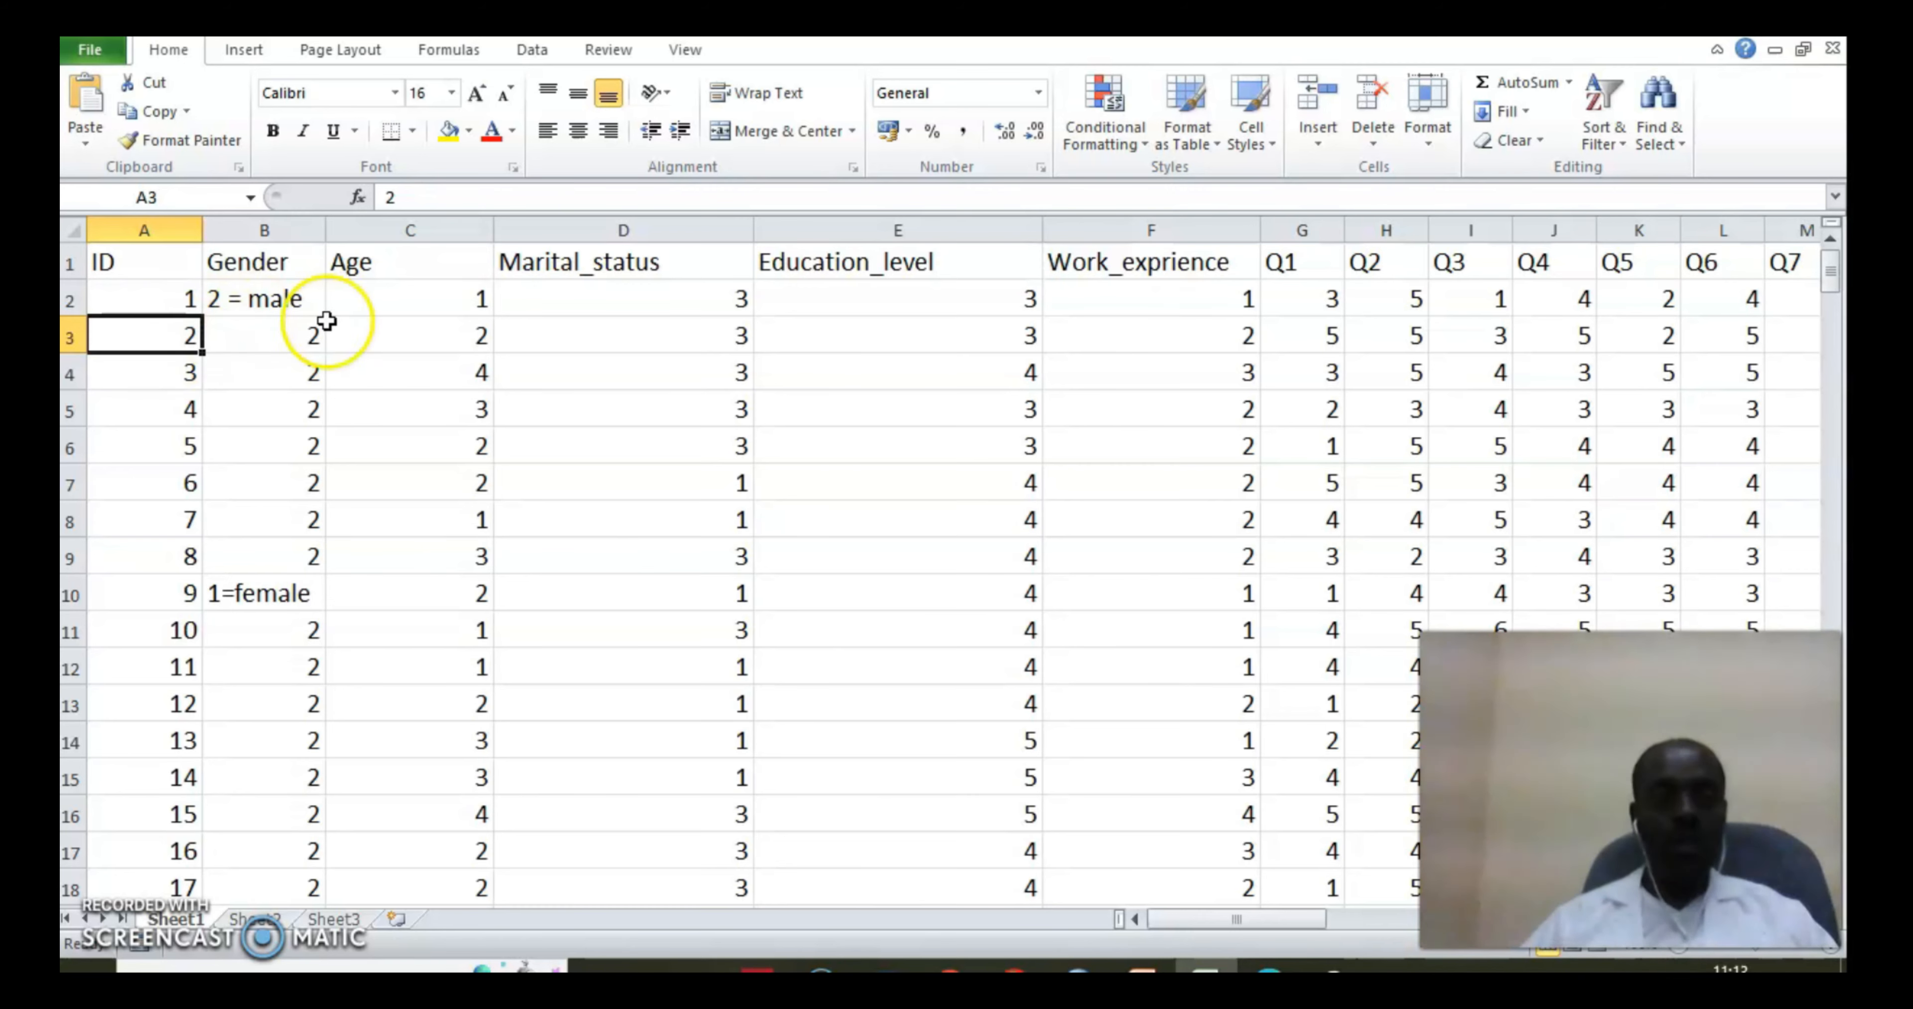
left_click(275, 304)
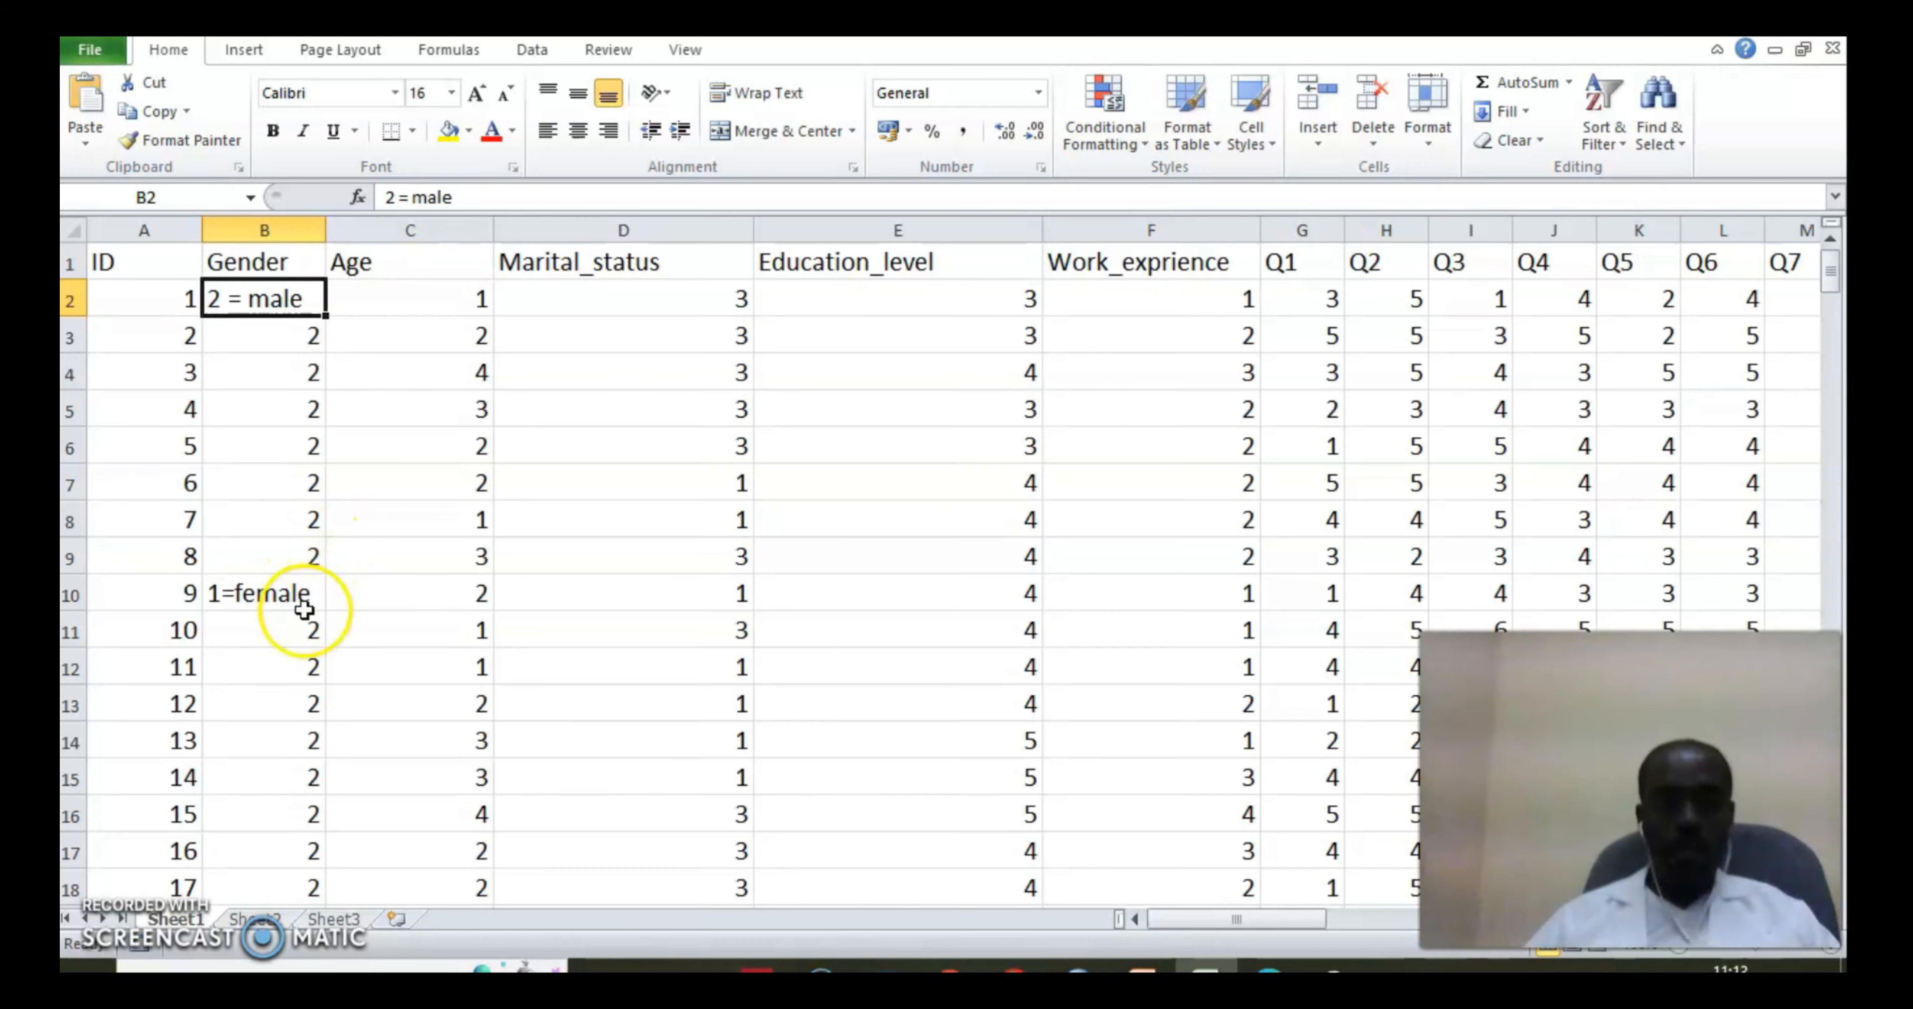
left_click(252, 596)
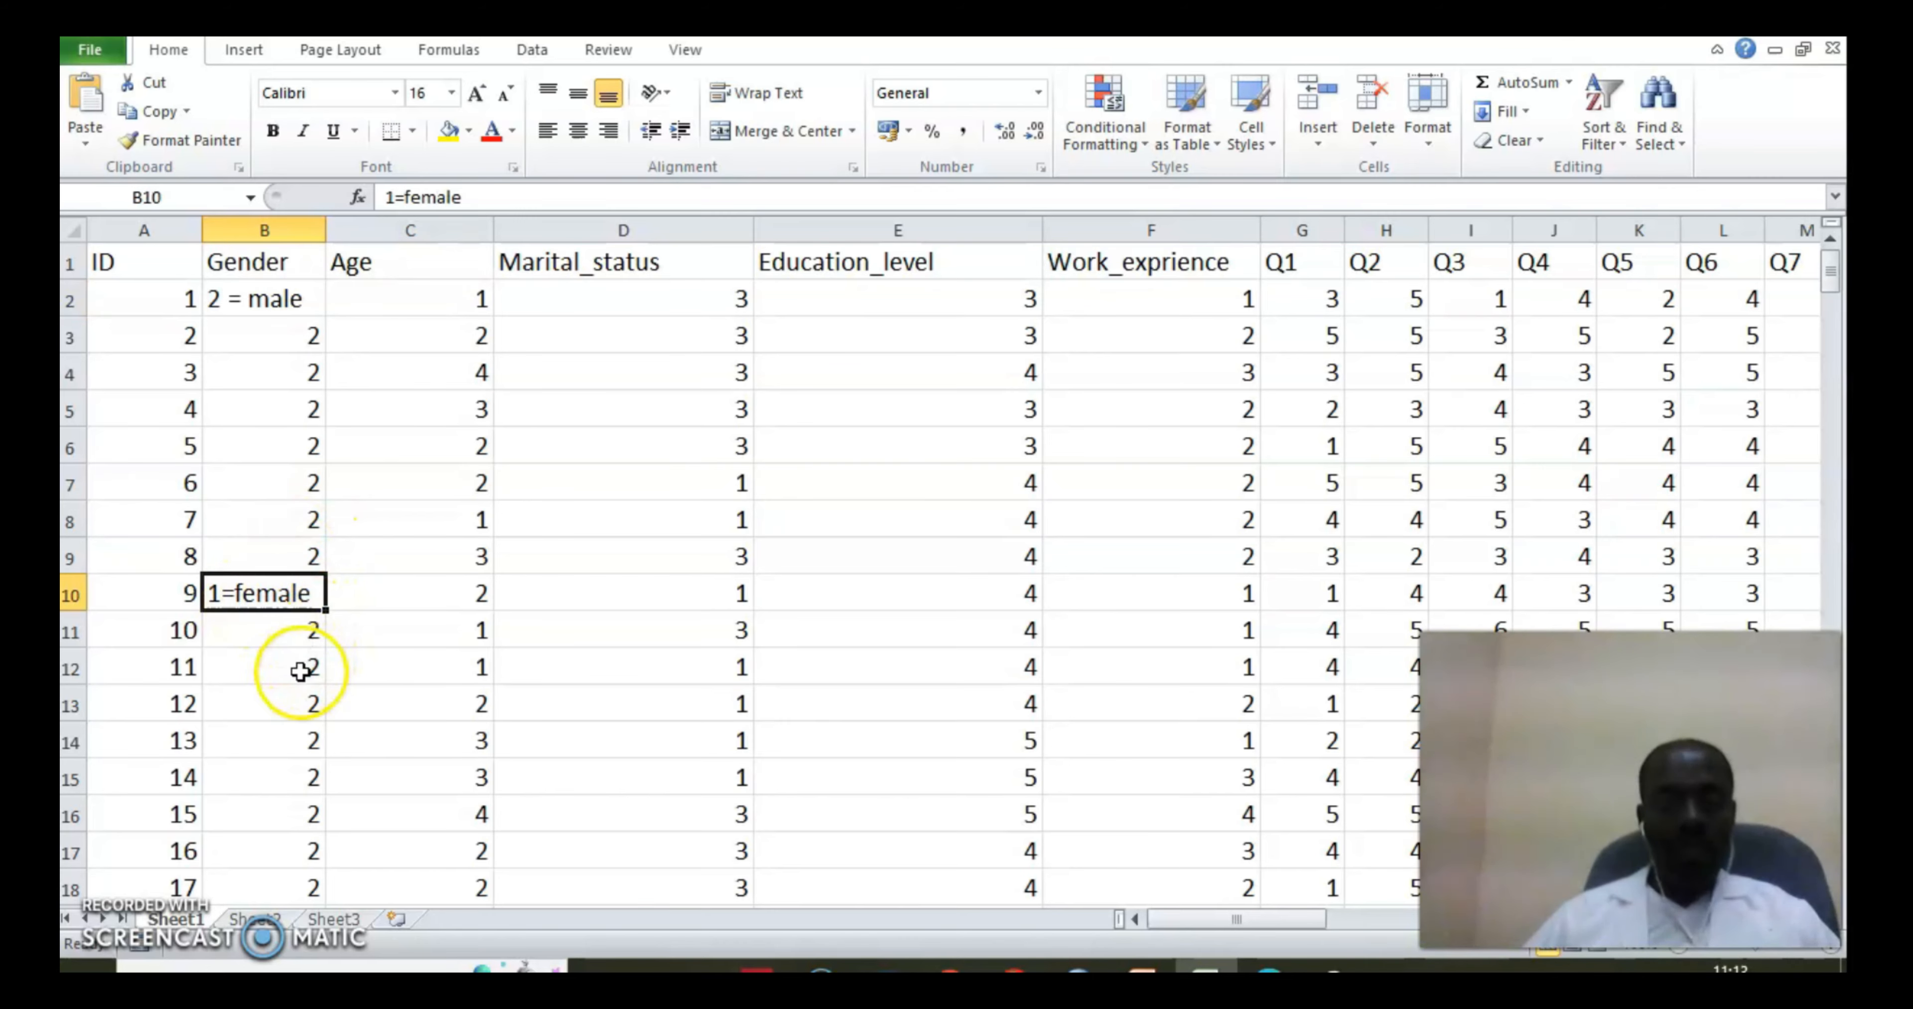
scroll(297, 679, "down", 2)
scroll(297, 681, "down", 11)
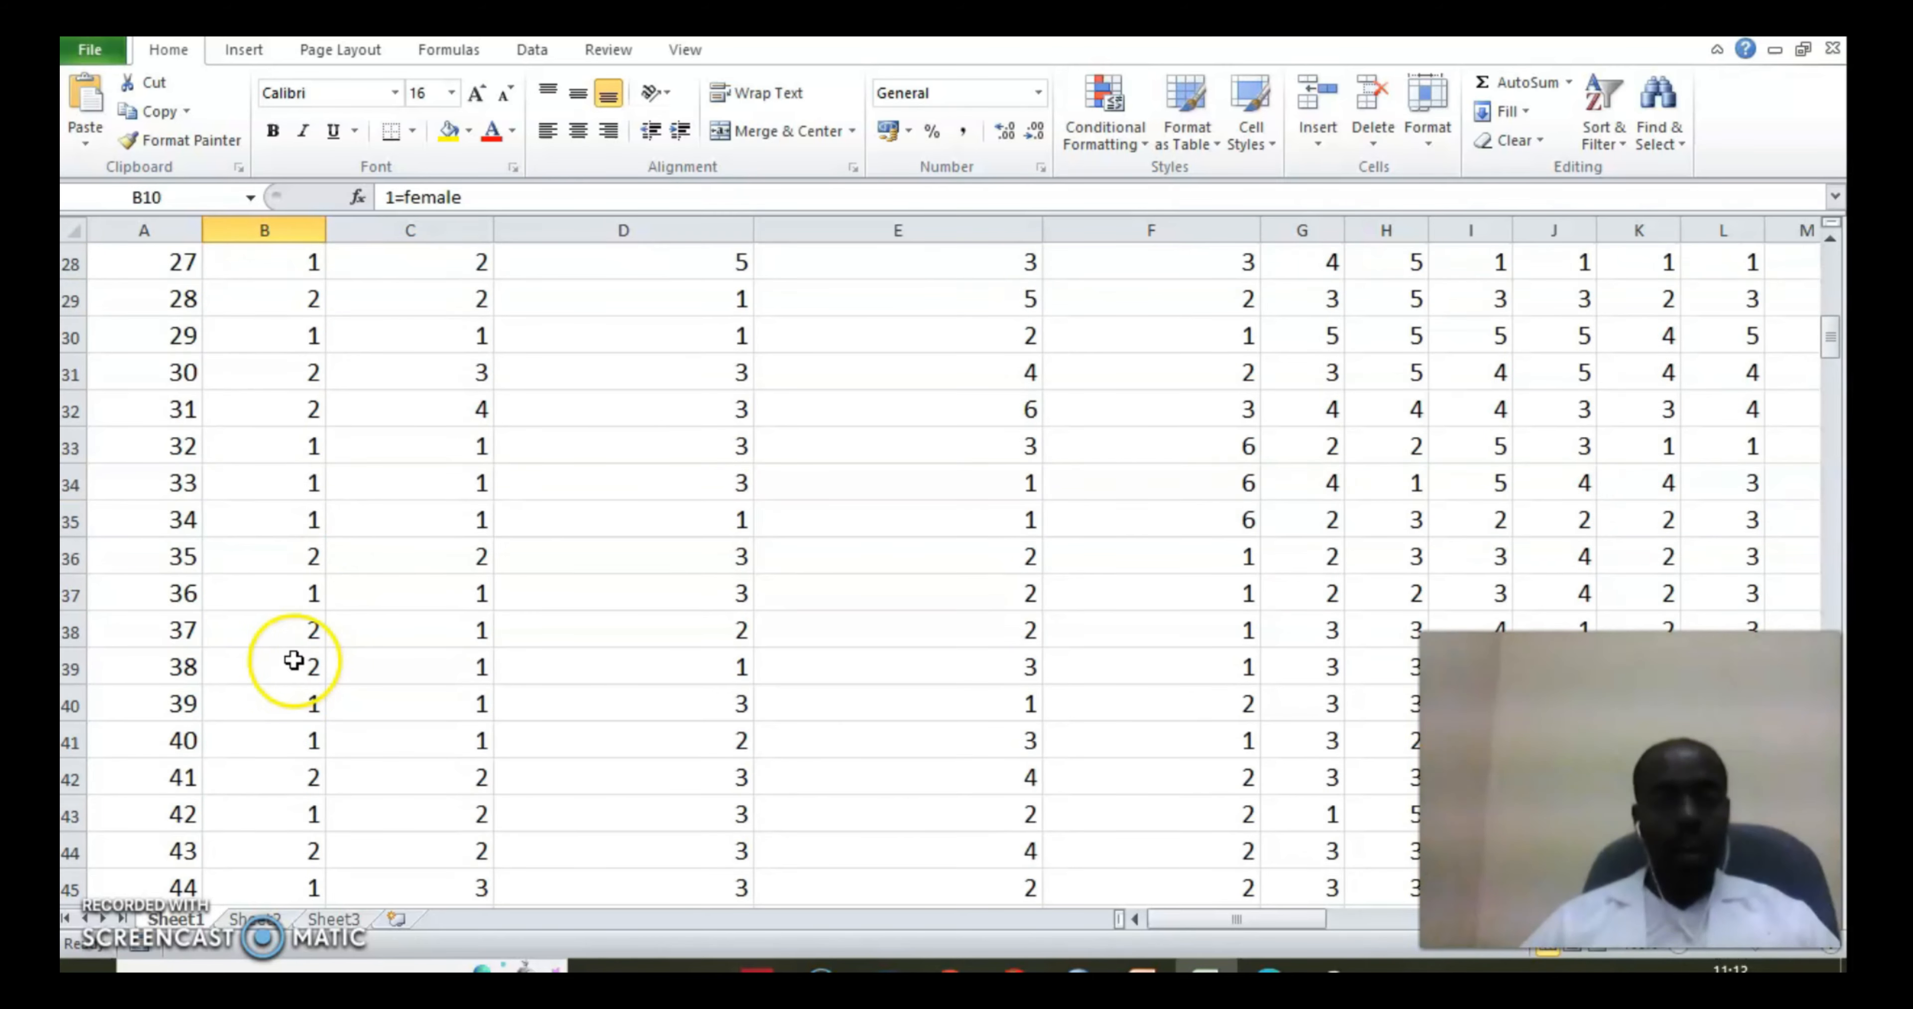
Enter 3 as the gender code for respondents 50 and 44
left_click(274, 656)
type("3")
left_click(309, 459)
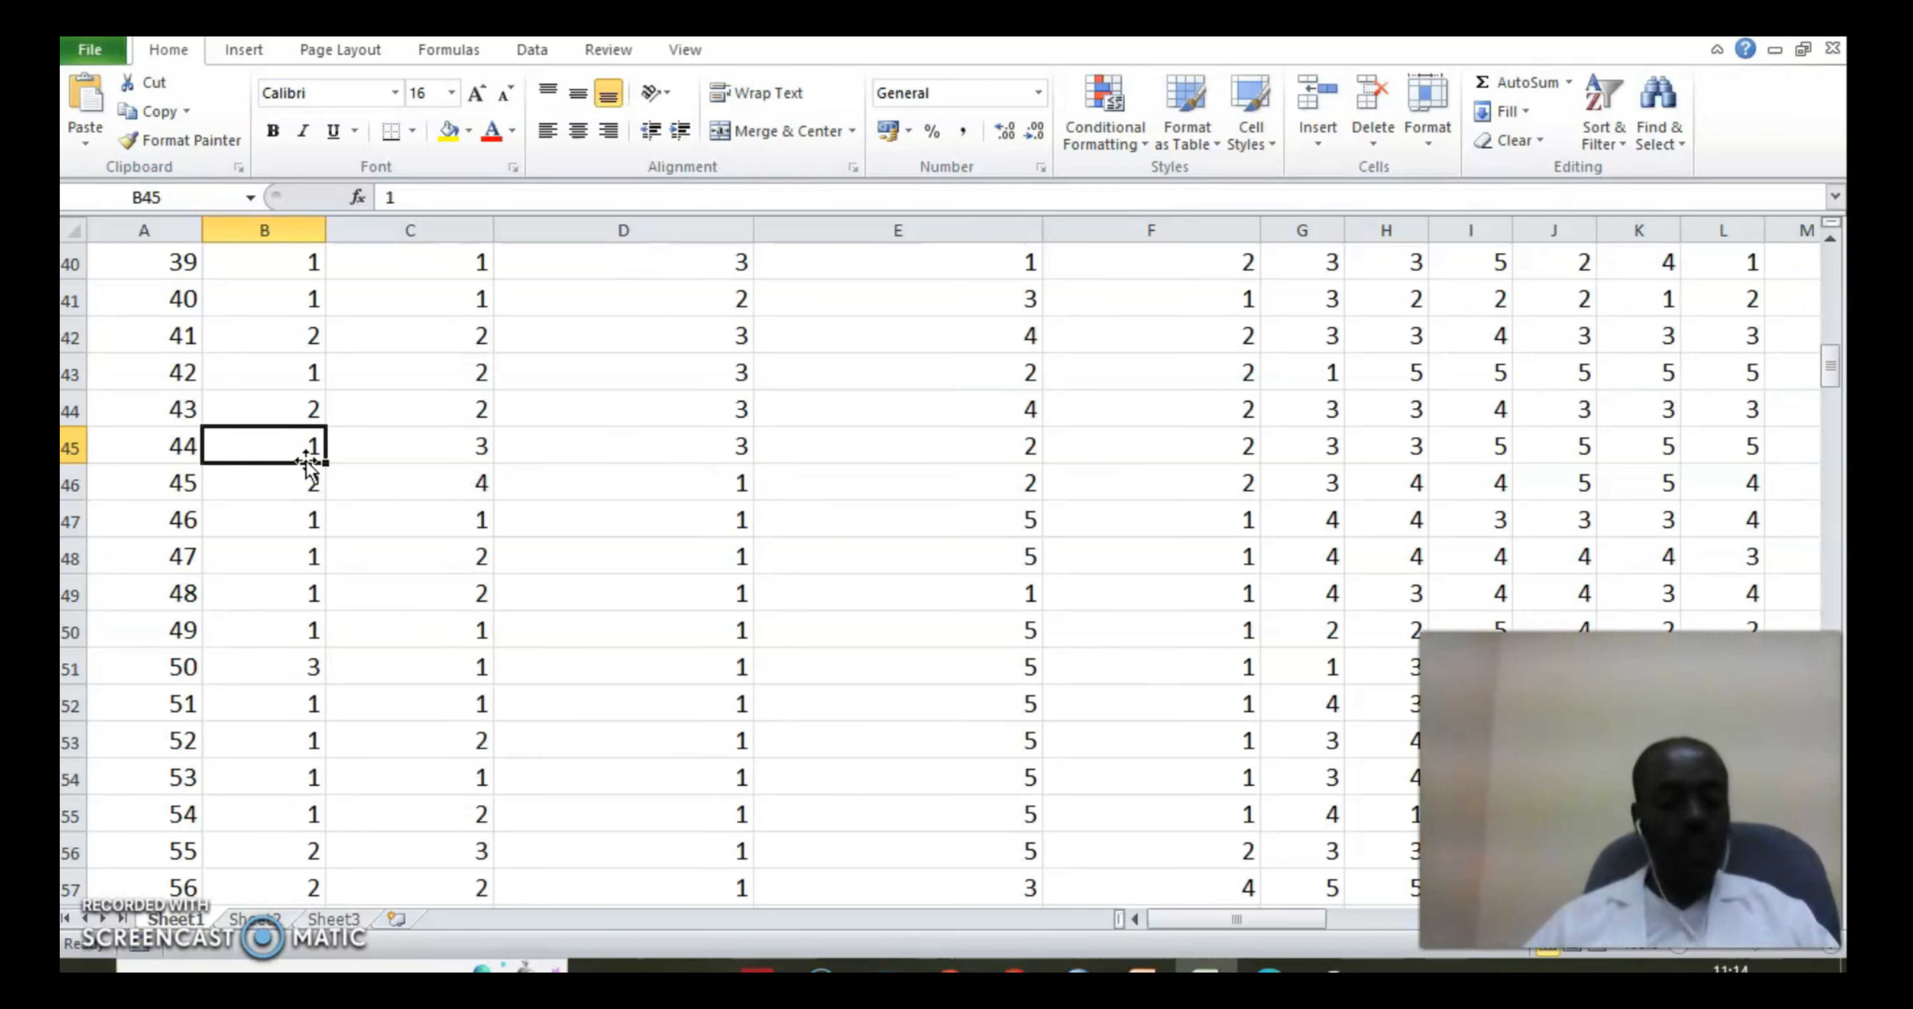
type("3")
left_click(334, 428)
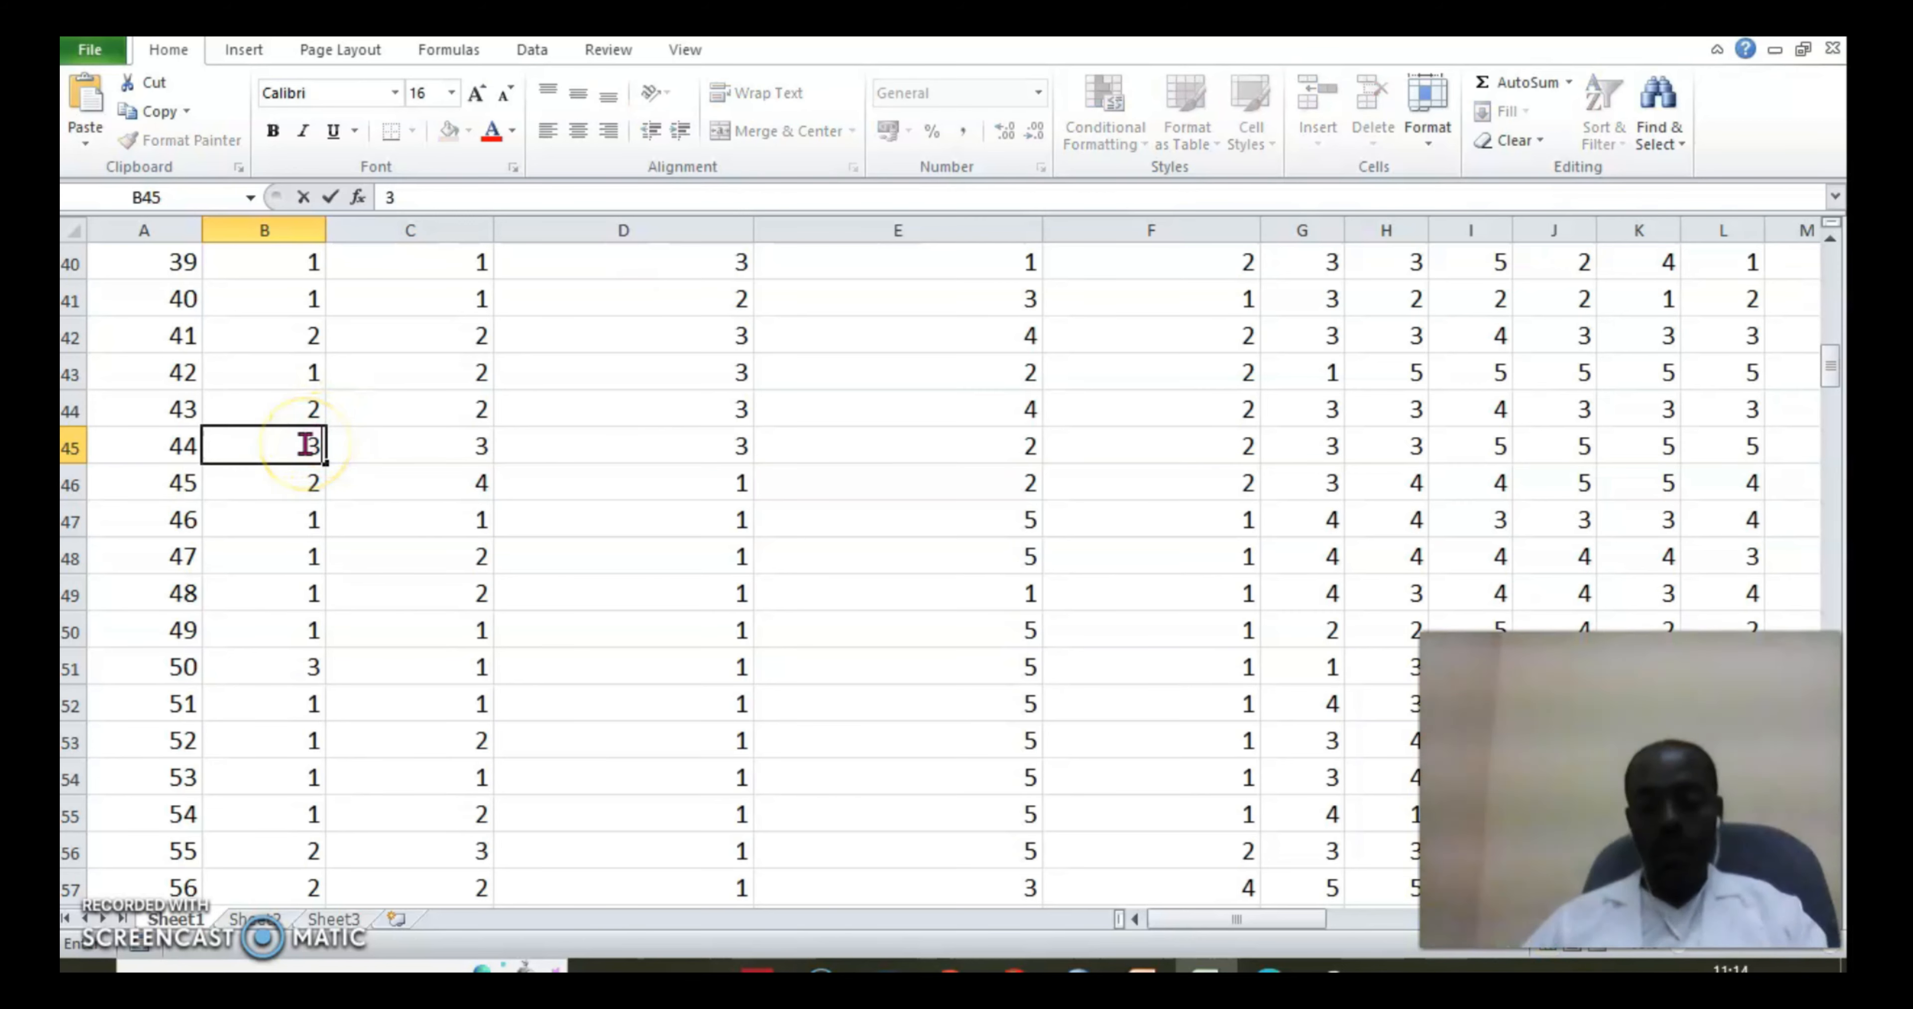
left_click(323, 449)
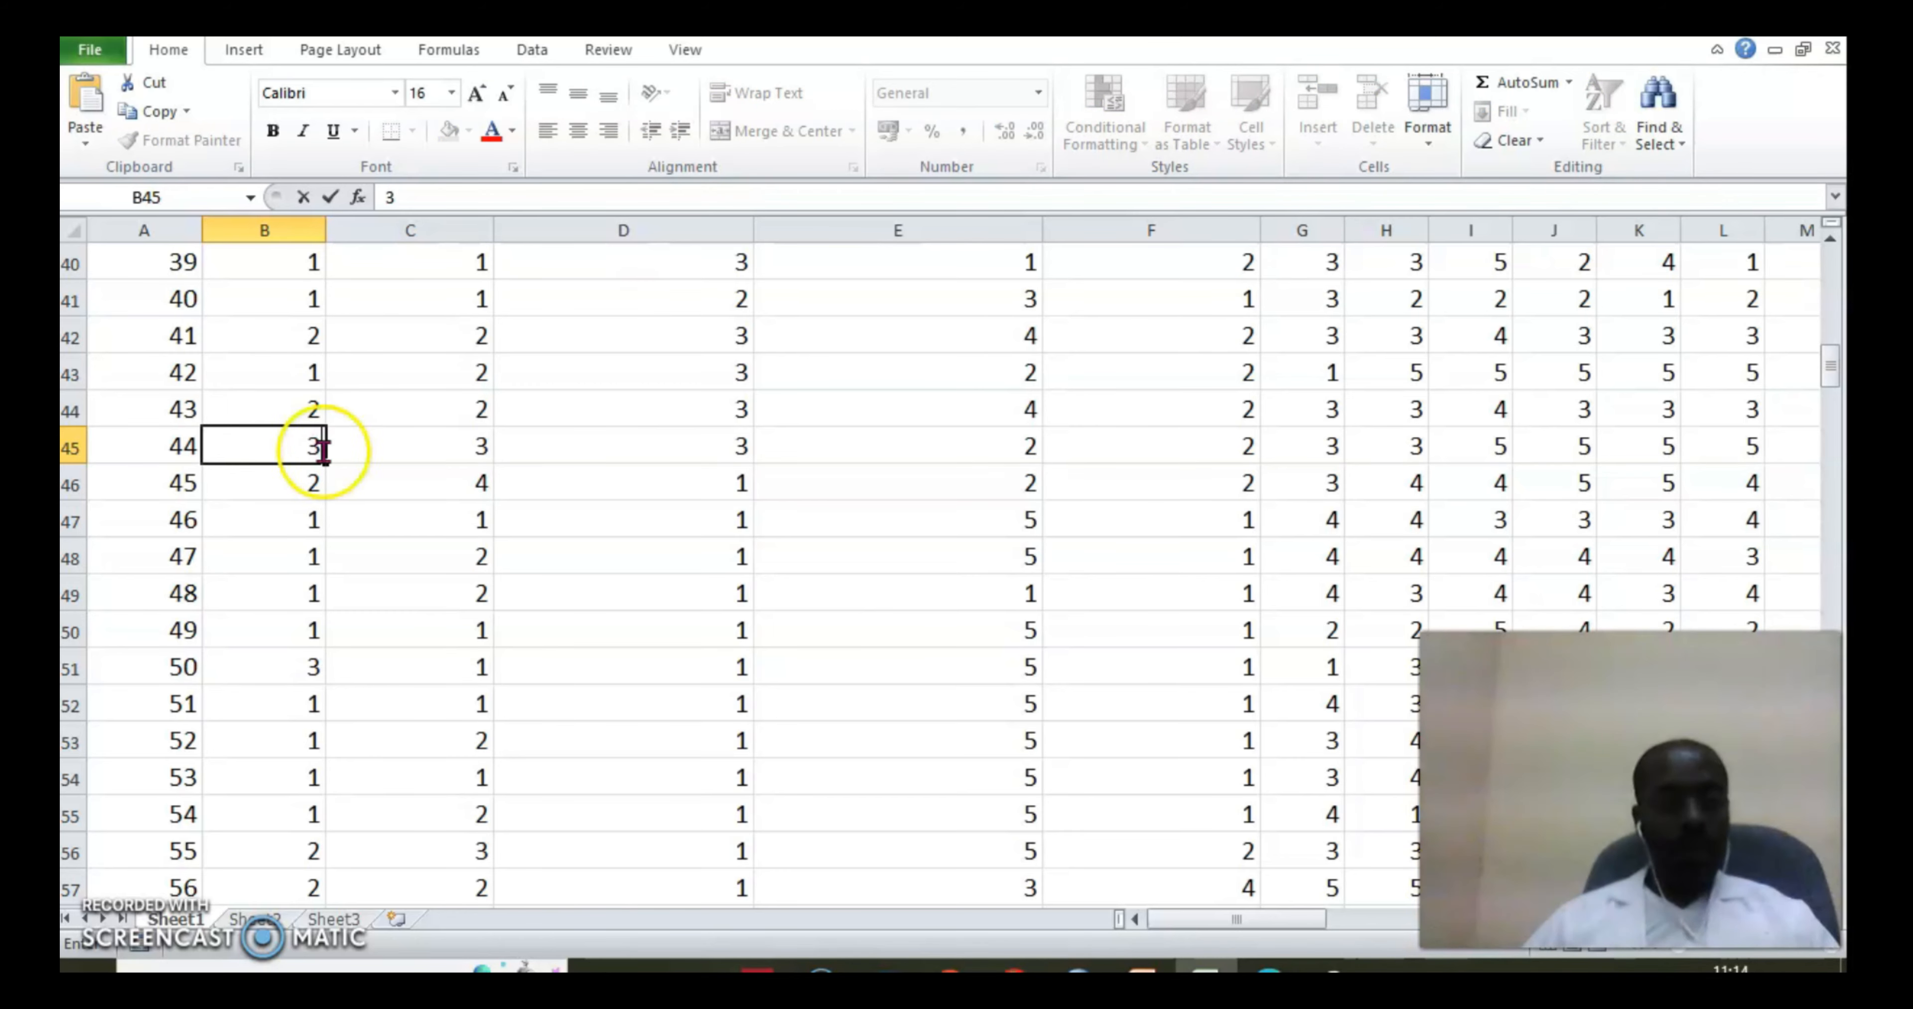
key("Return")
left_click(306, 452)
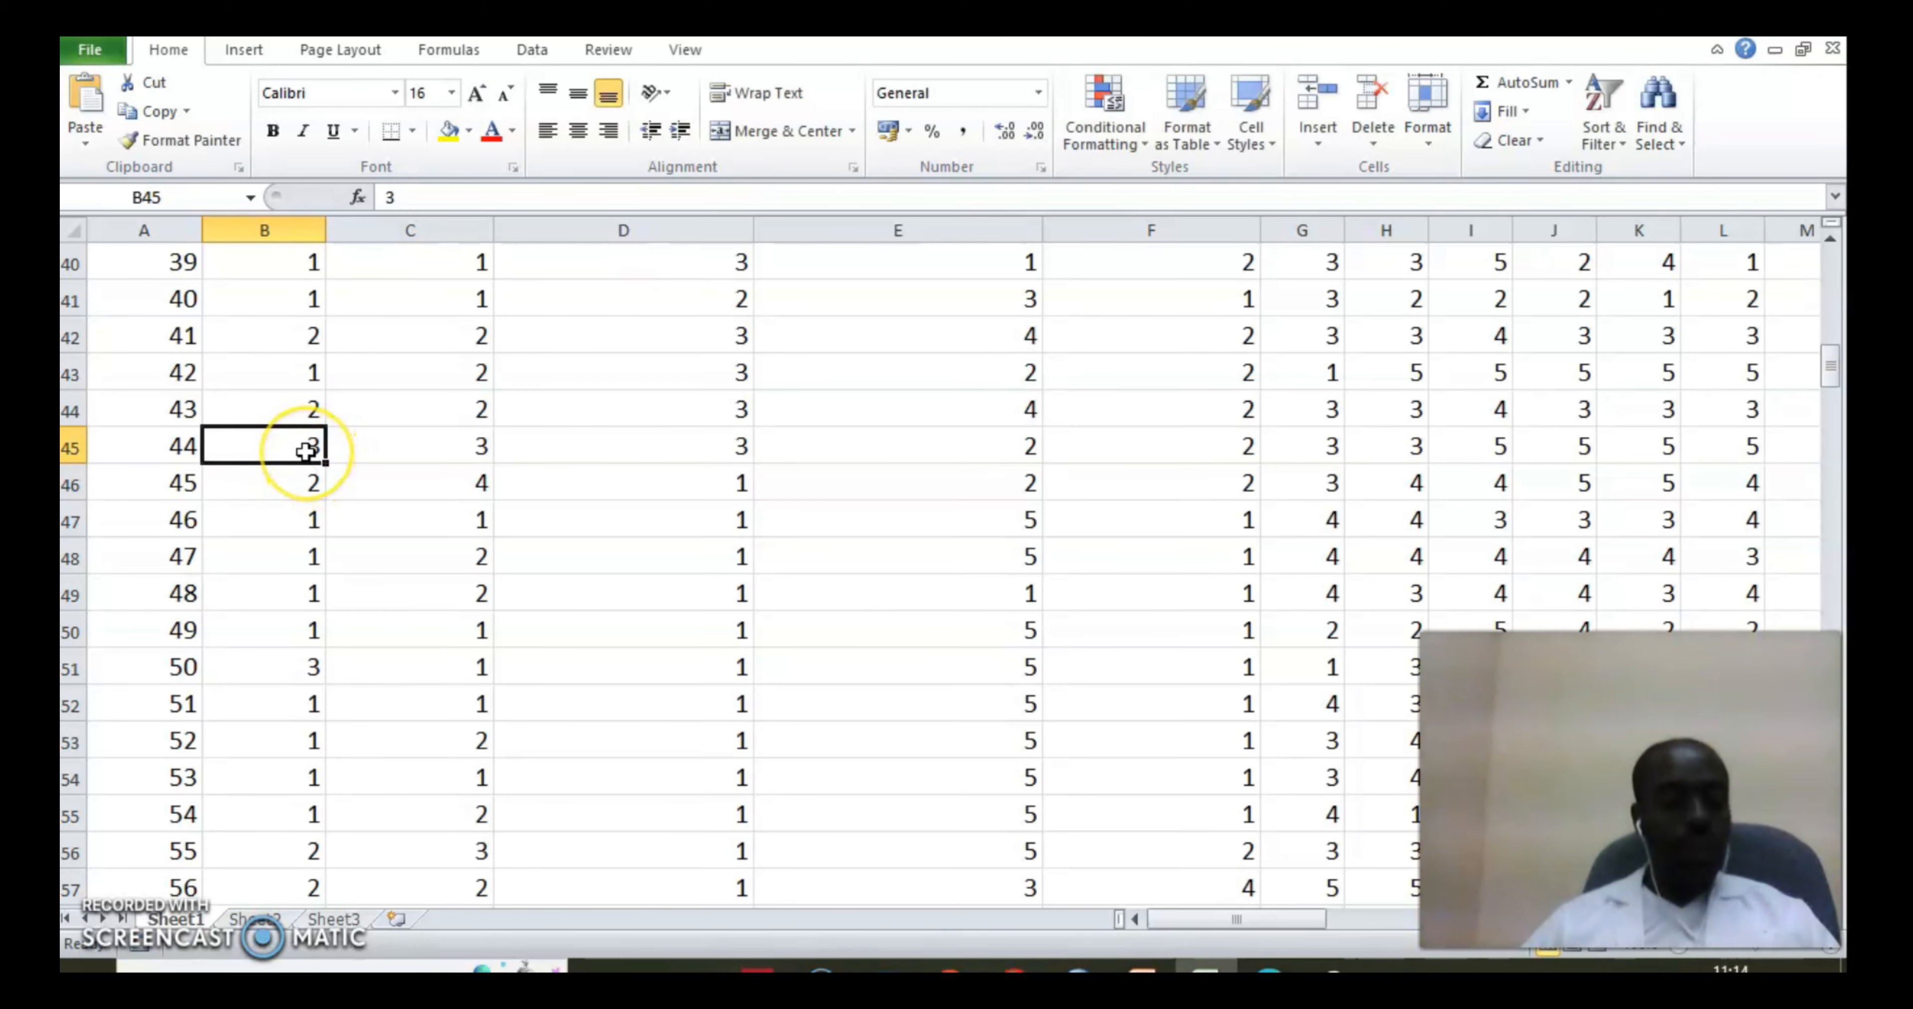
type("2")
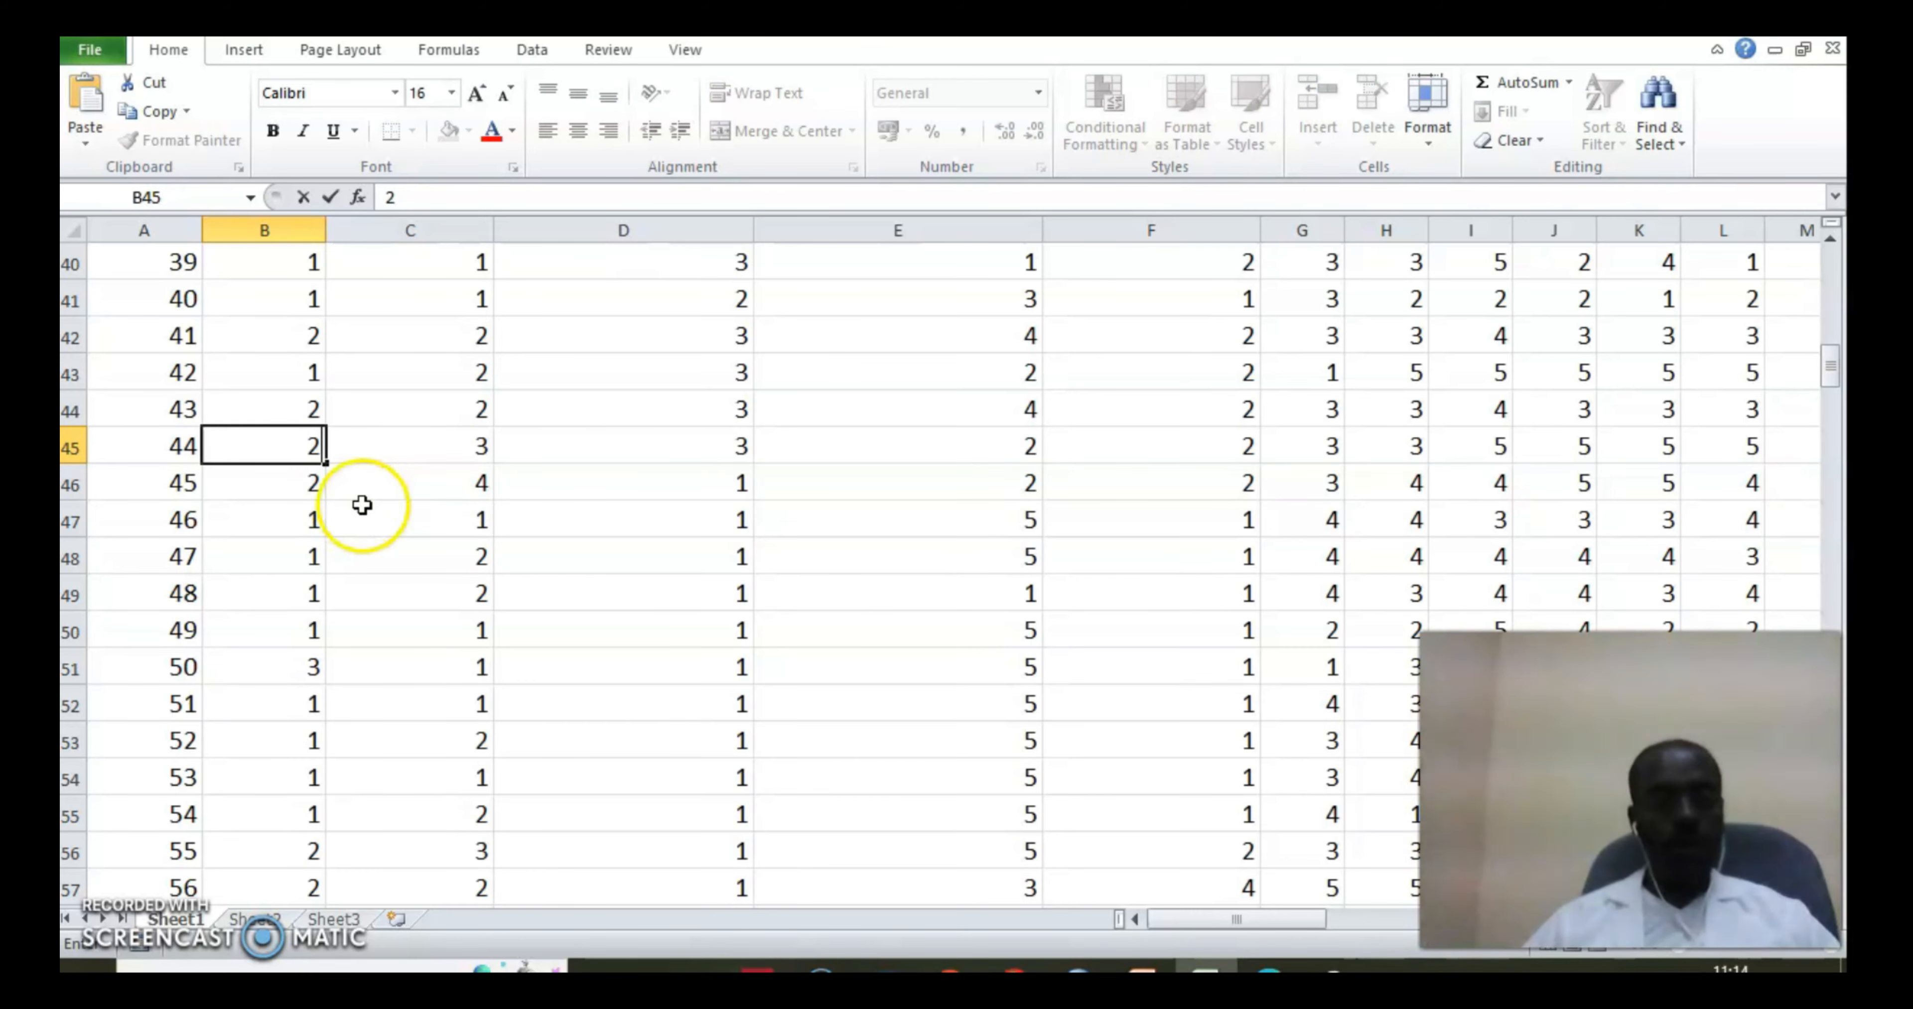
key("Escape")
left_click(358, 440)
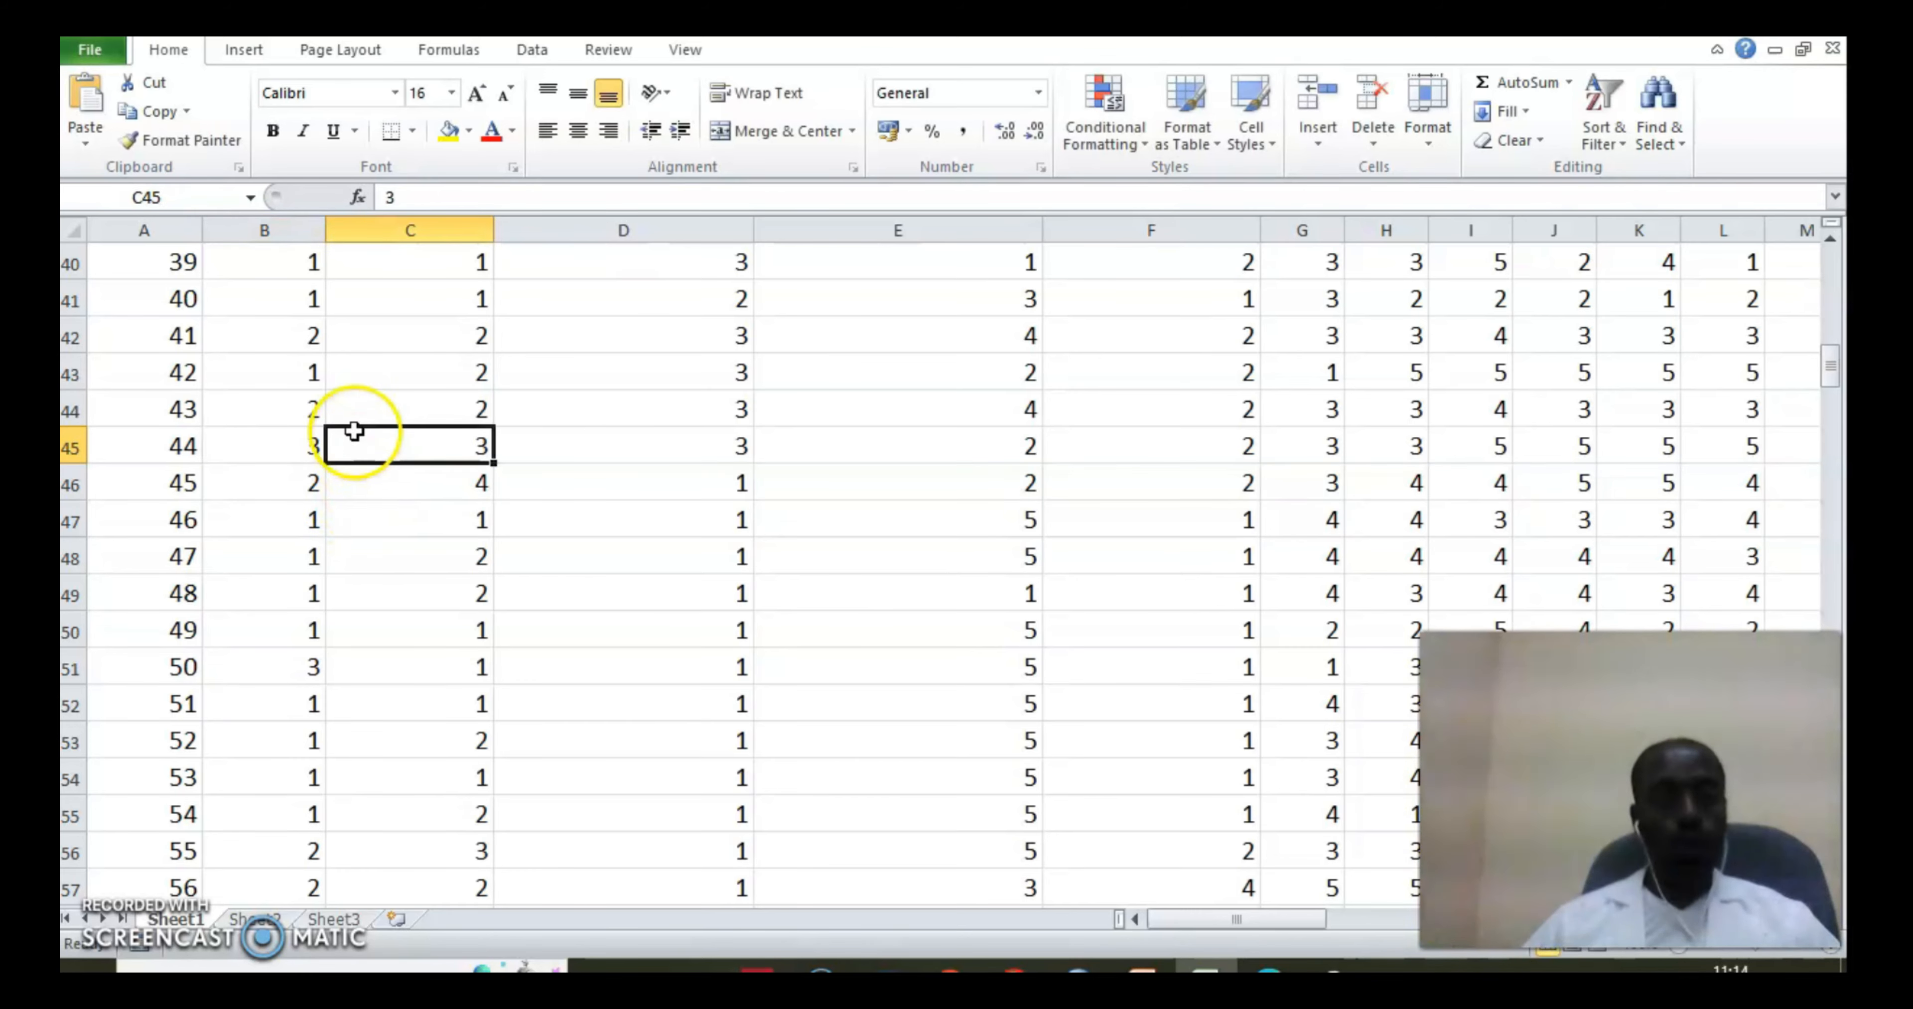
Try gender code 2 for respondent 50 and set it back to 3
scroll(360, 440, "down", 2)
left_click(282, 445)
type("2")
key("Tab")
left_click(293, 447)
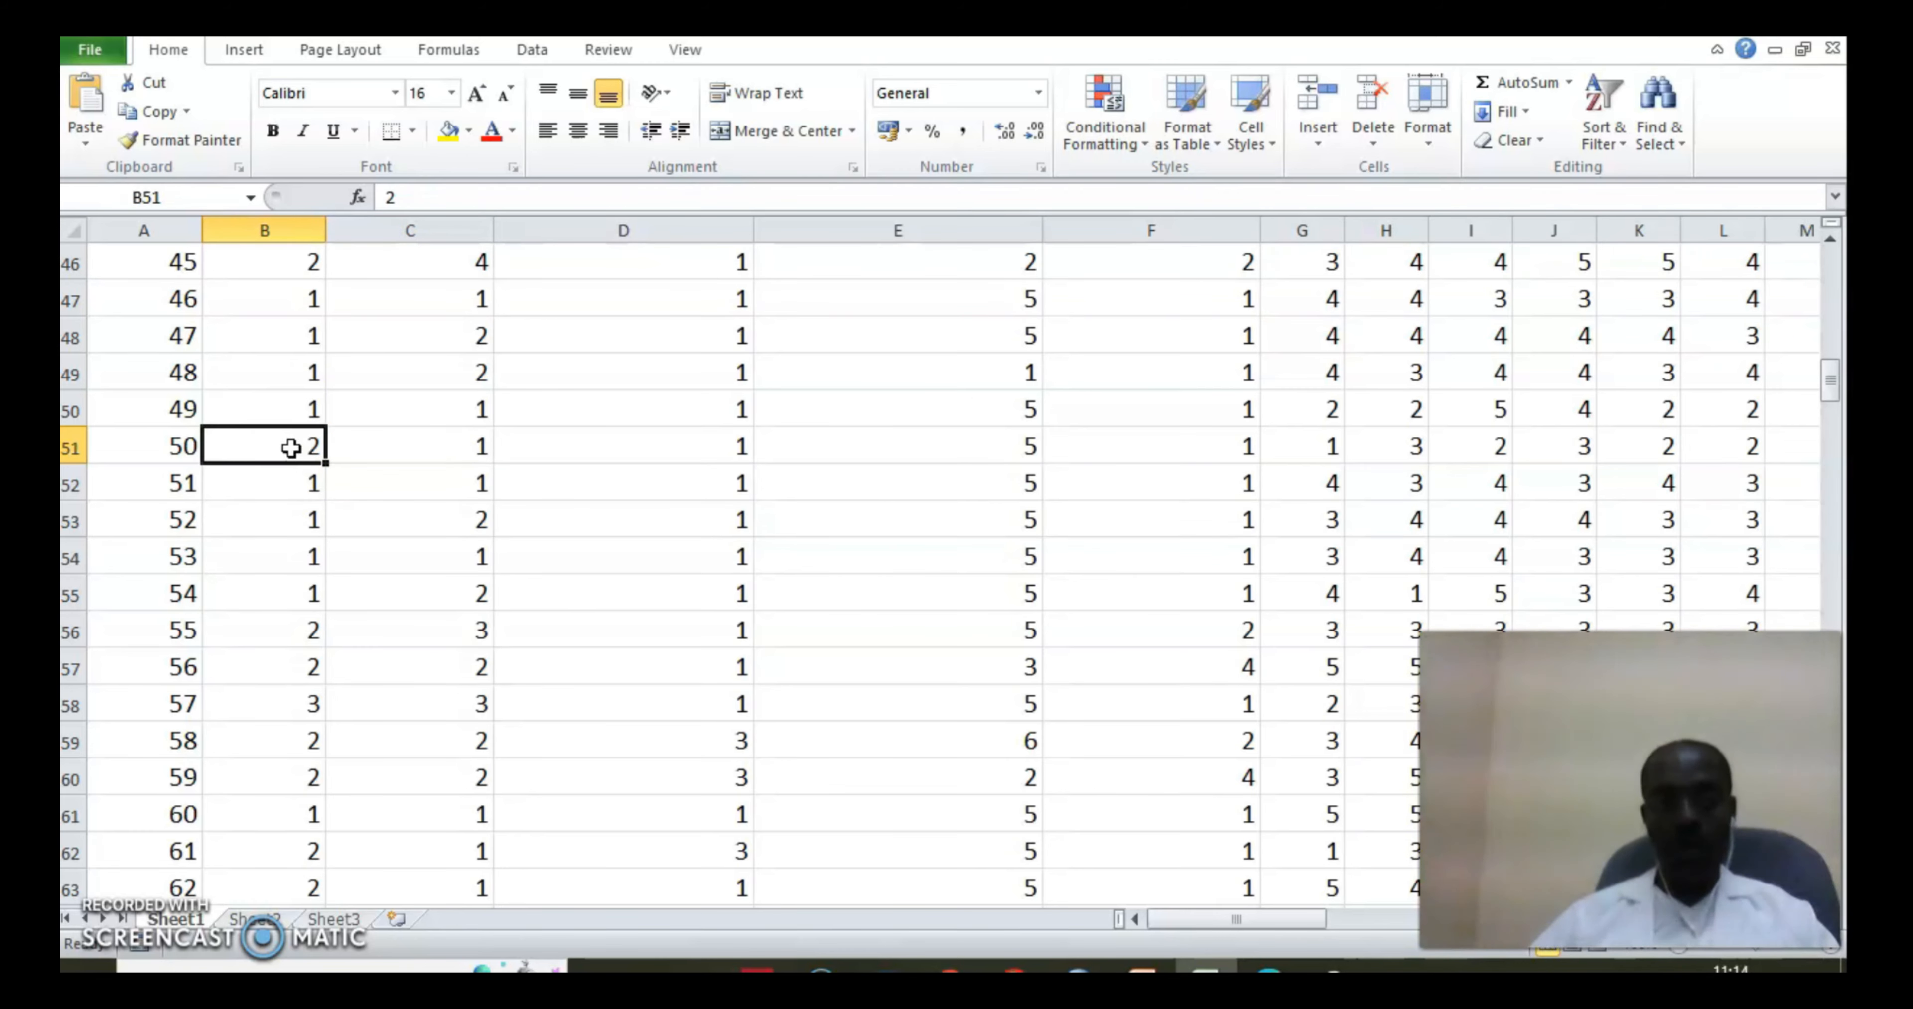
left_click(234, 447)
type("3")
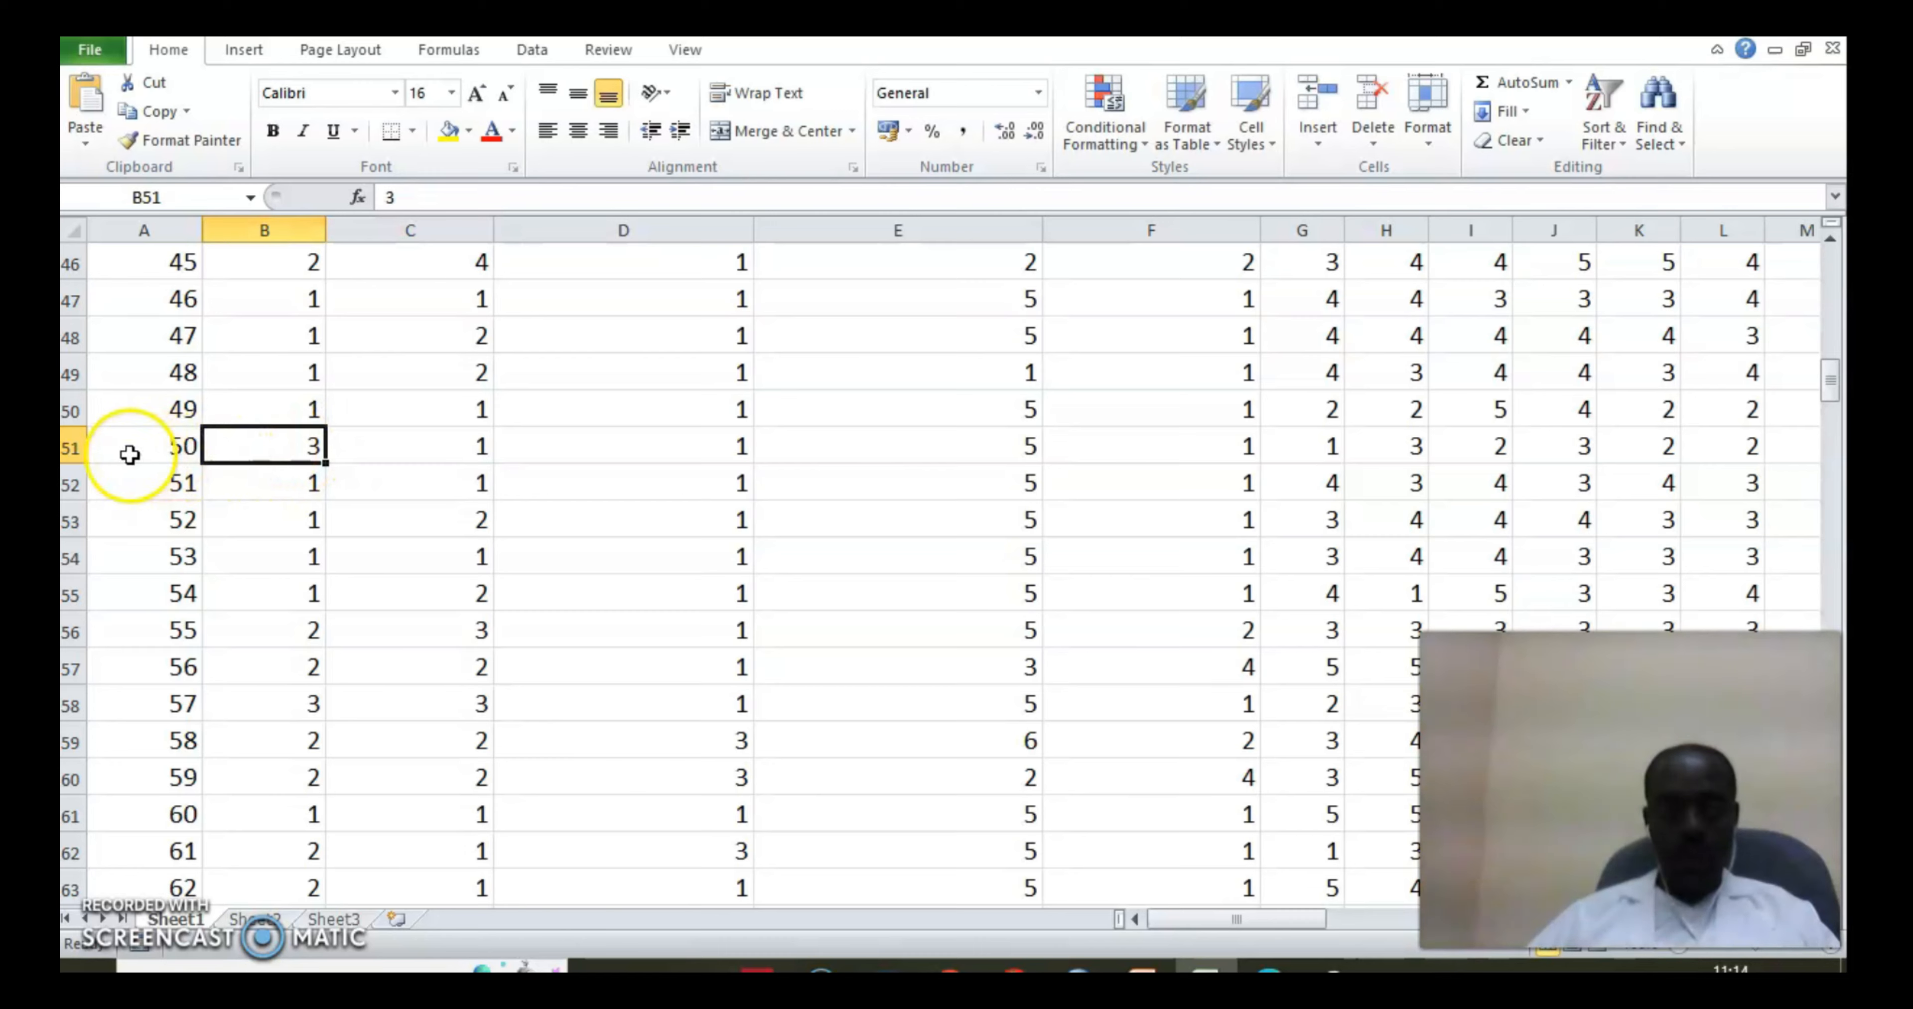
Check respondent 50's full row and correct the gender code to 1
left_click(72, 446)
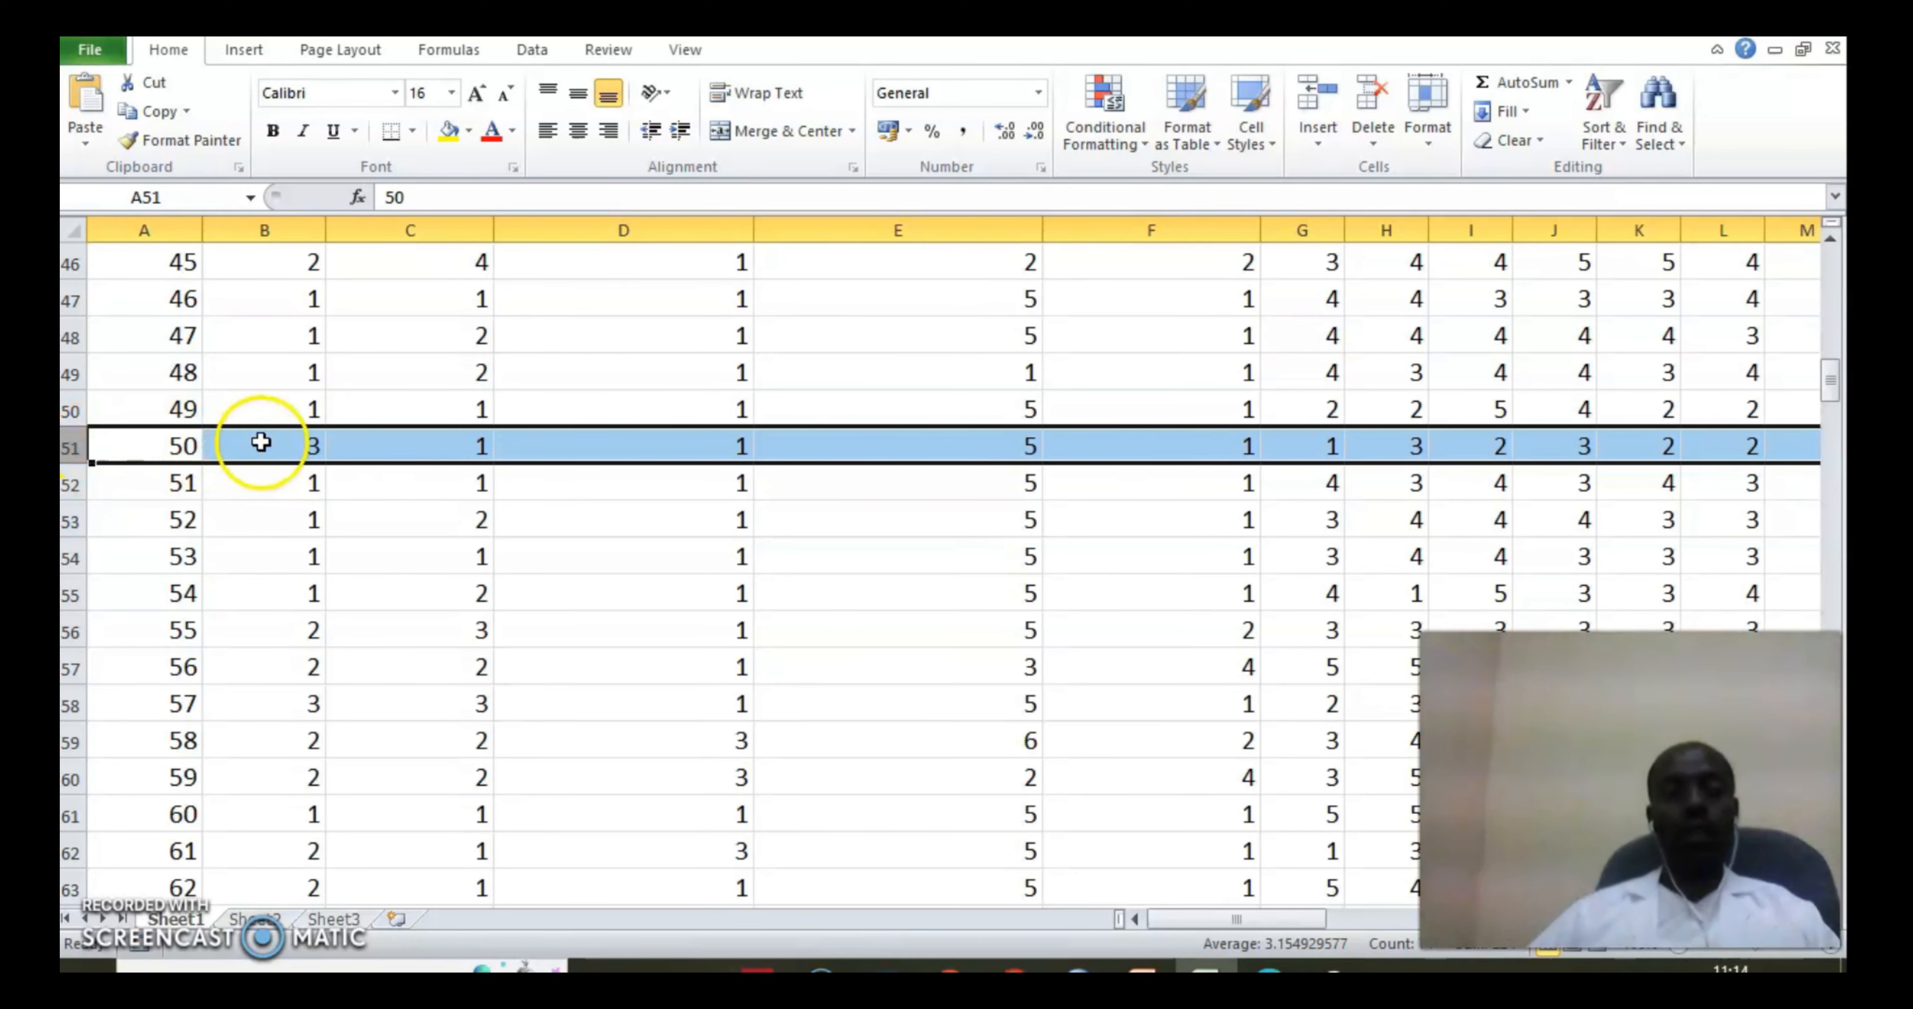
left_click(280, 441)
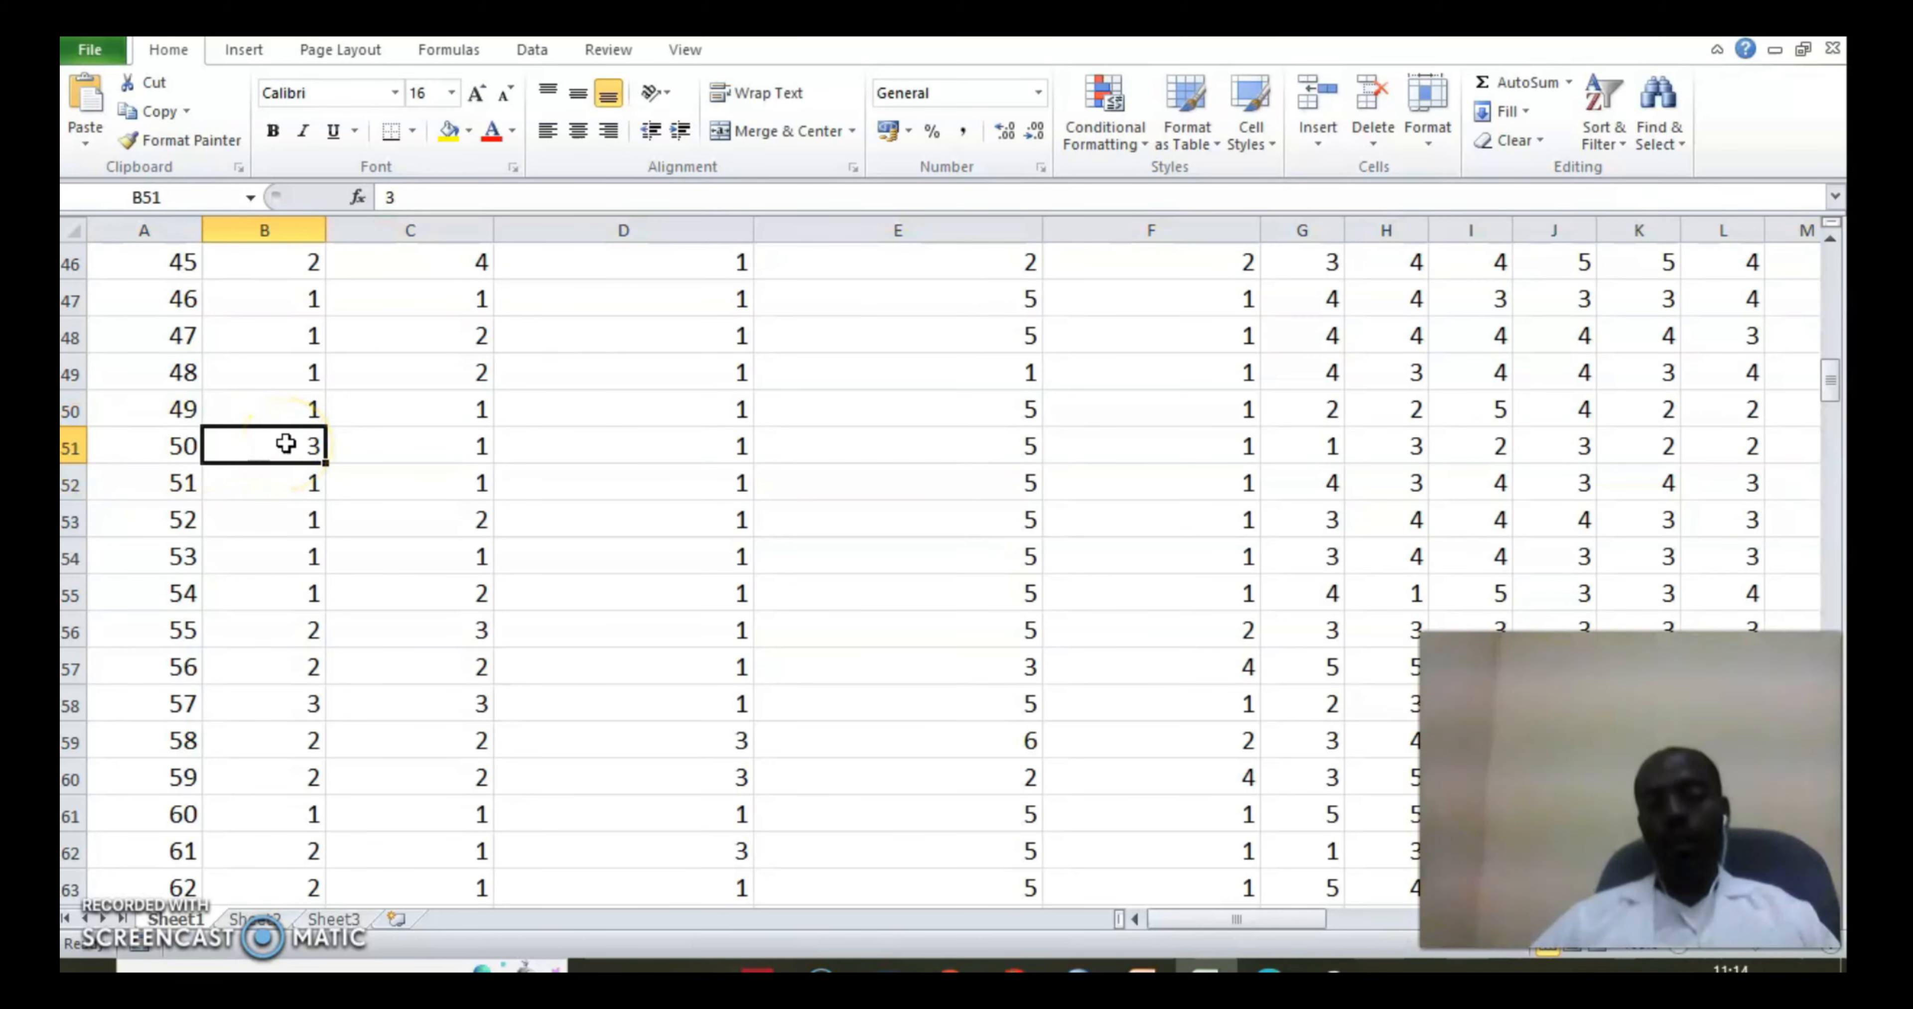
left_click(286, 443)
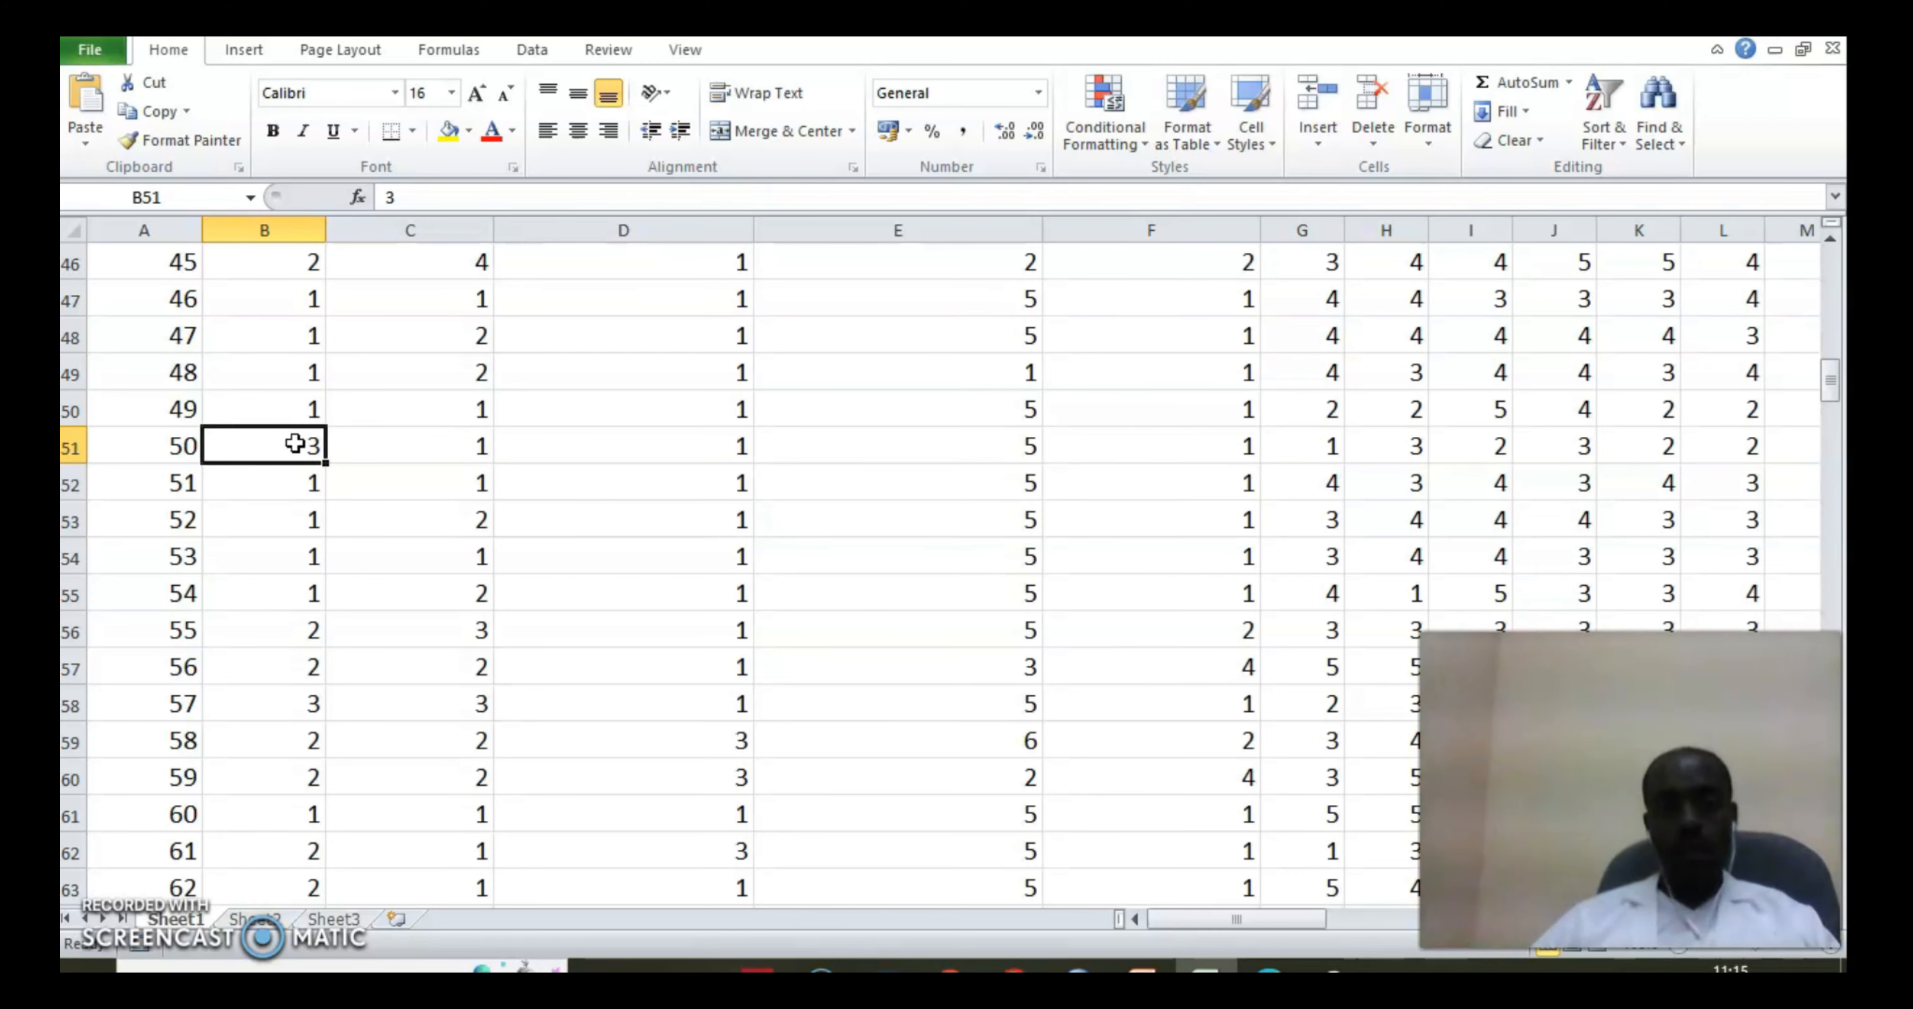
type("1")
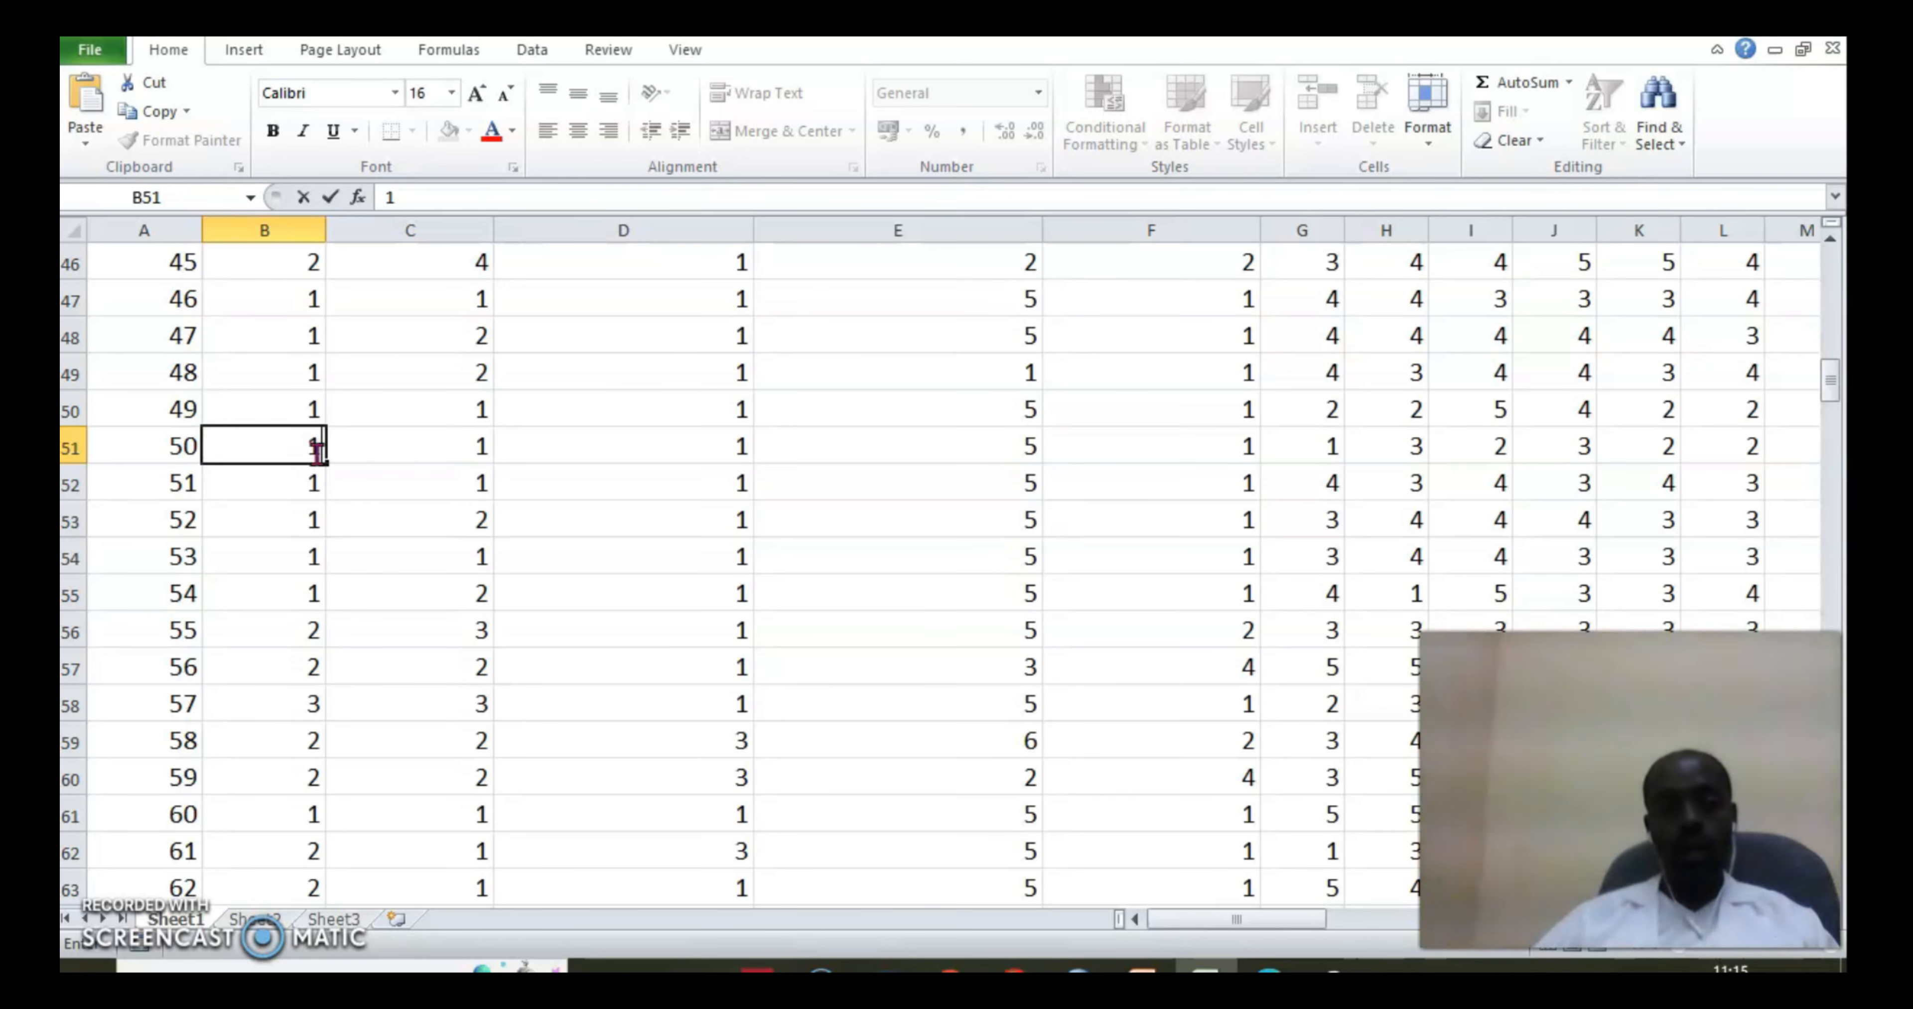
left_click(304, 450)
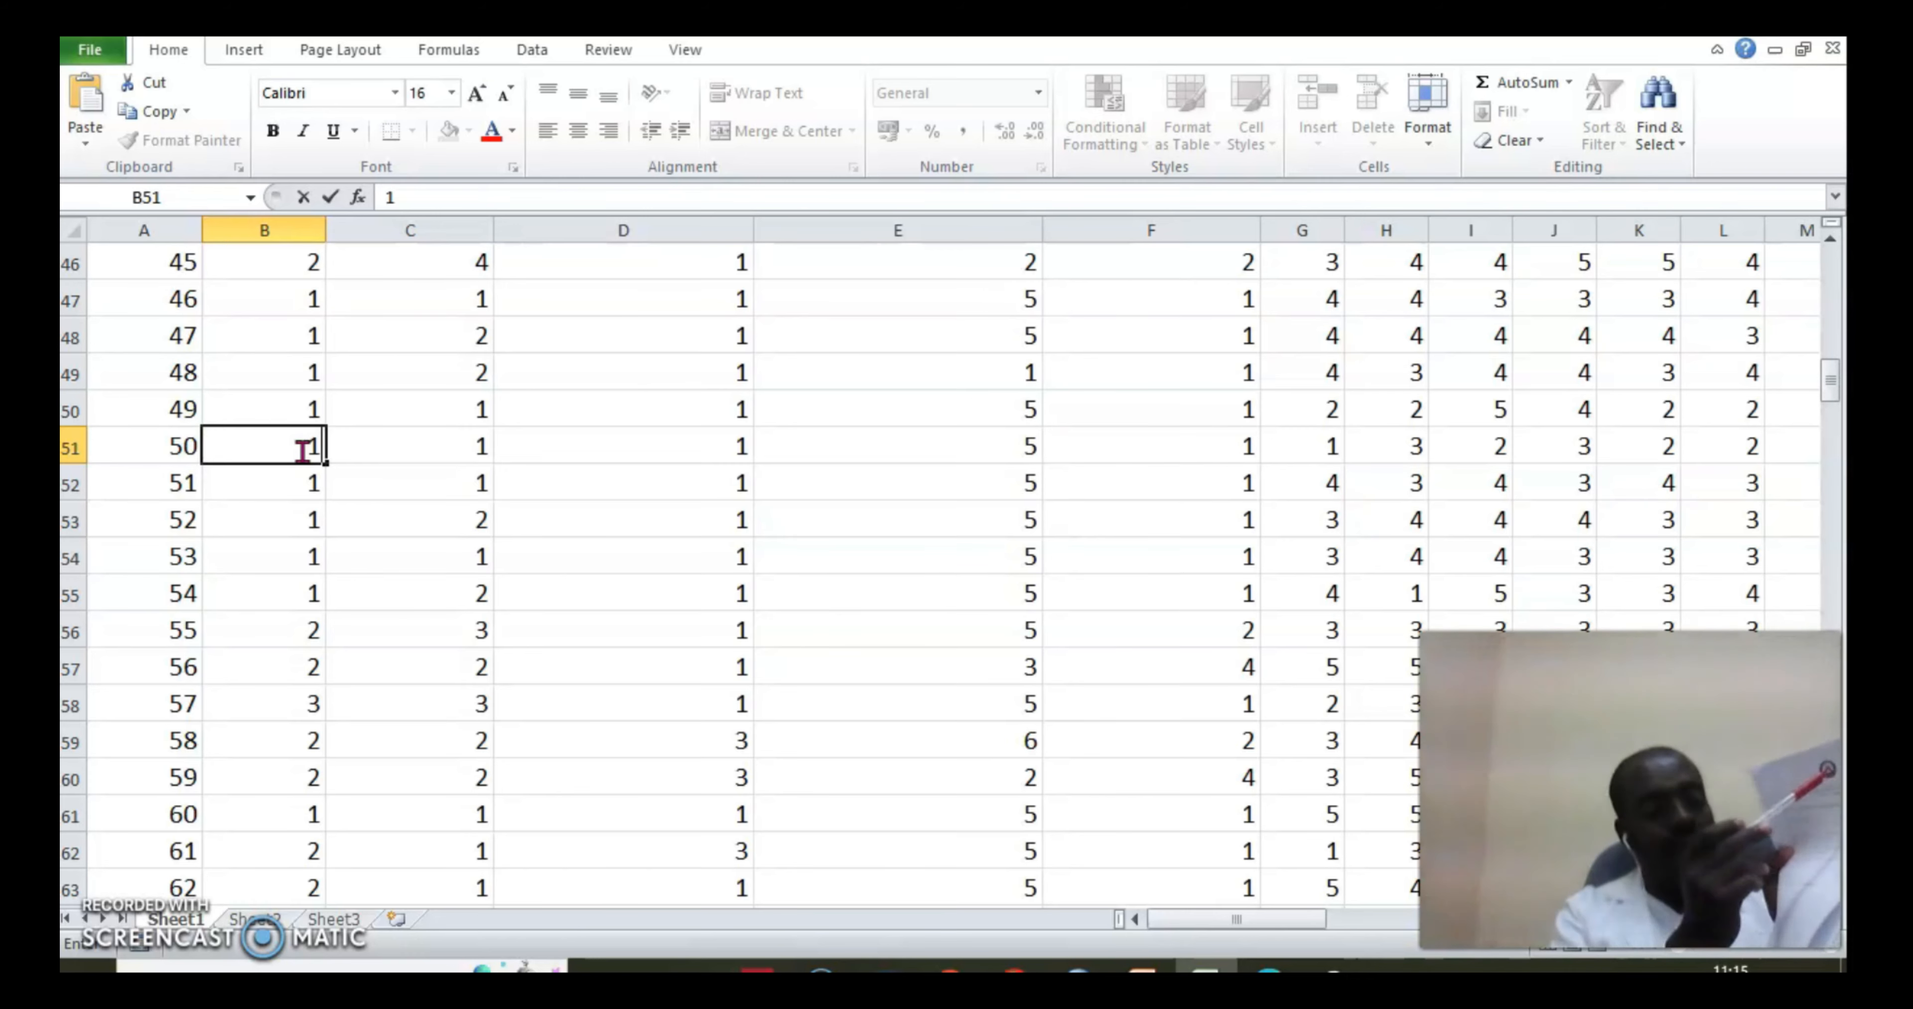
left_click(669, 486)
Return to the first respondents and examine how their answers to Q1 are coded against their IDs
scroll(691, 519, "up", 15)
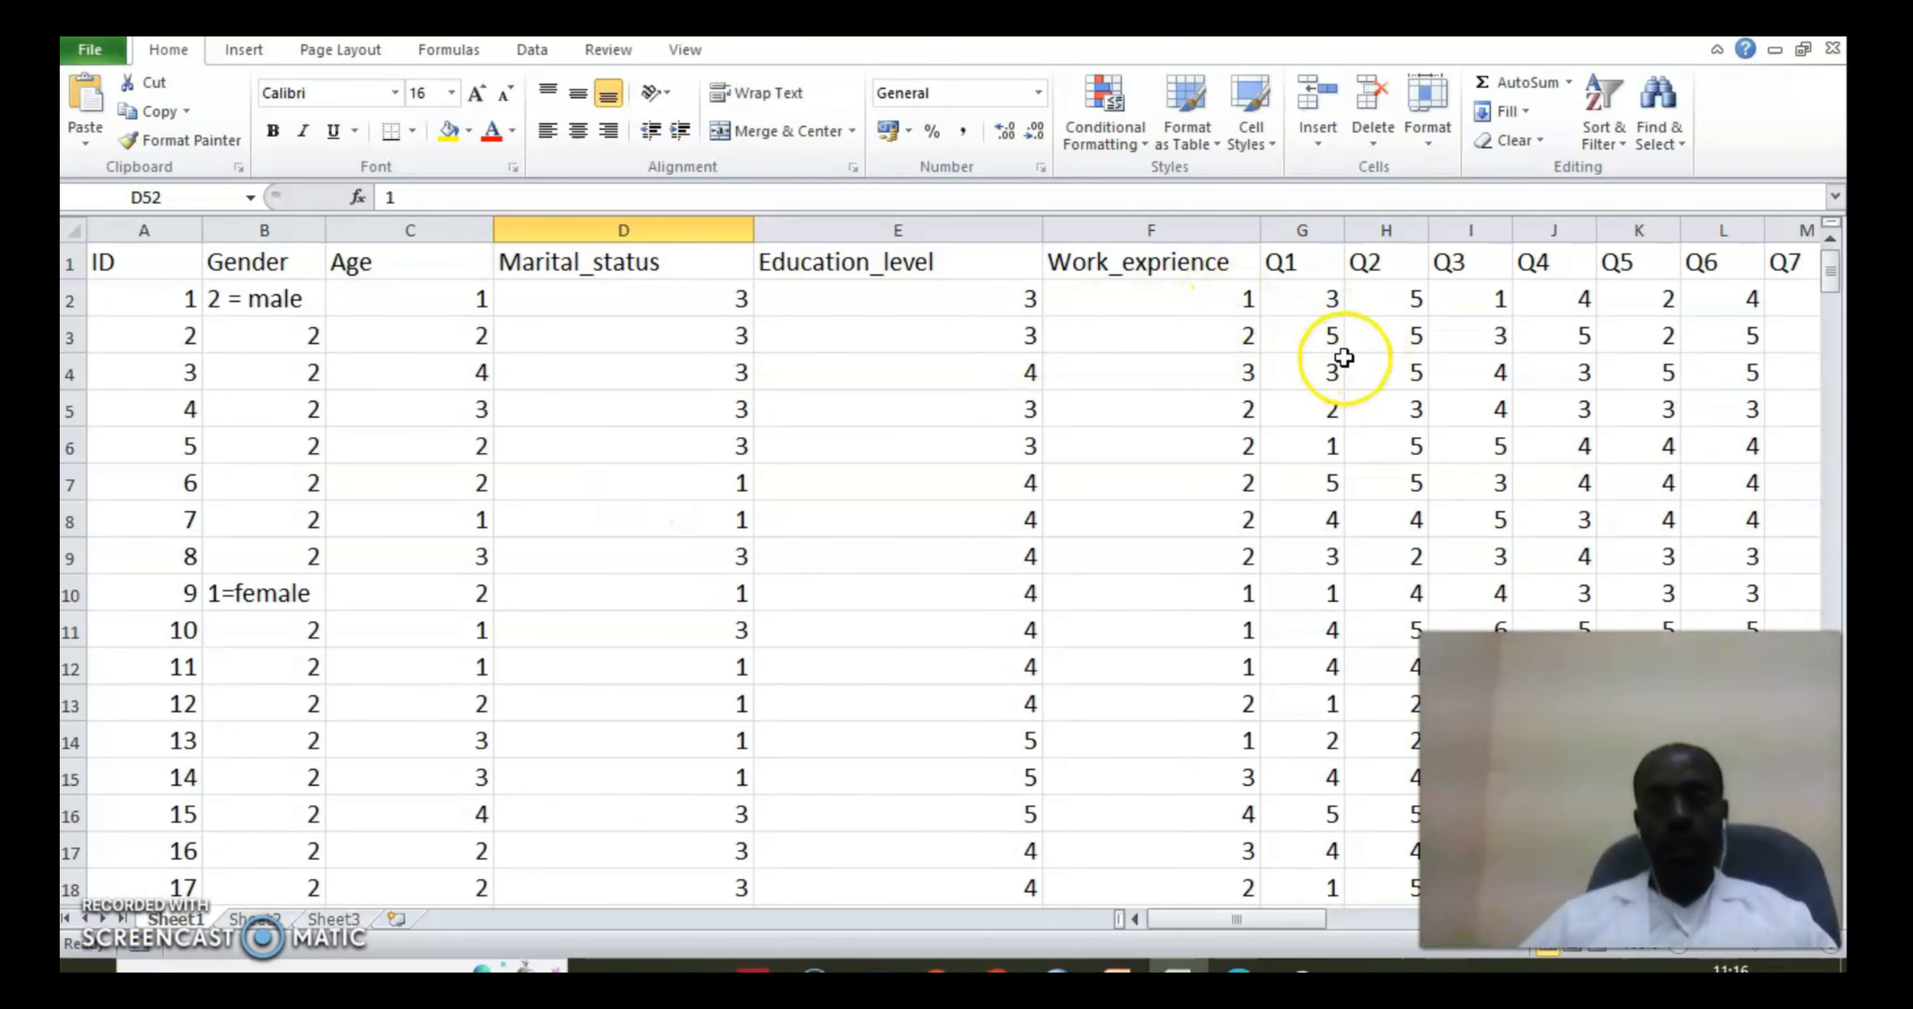
left_click(1330, 299)
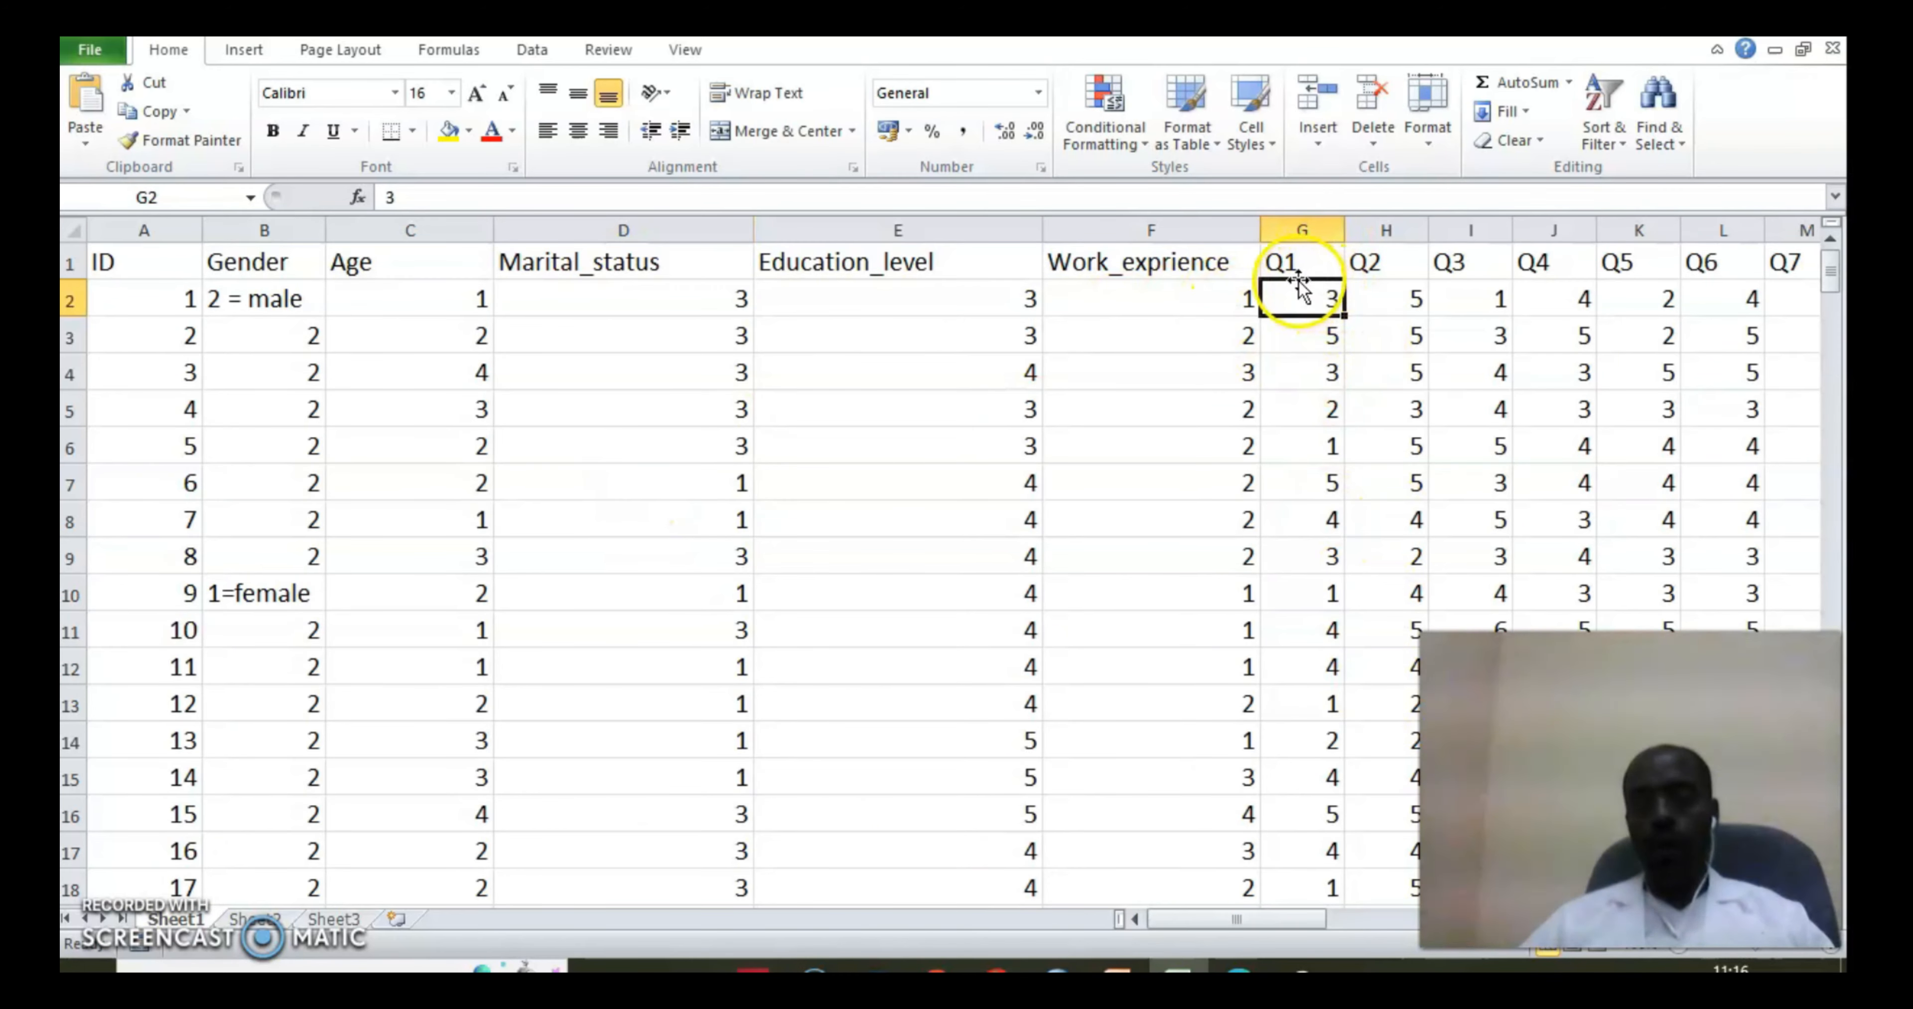
left_click(1329, 340)
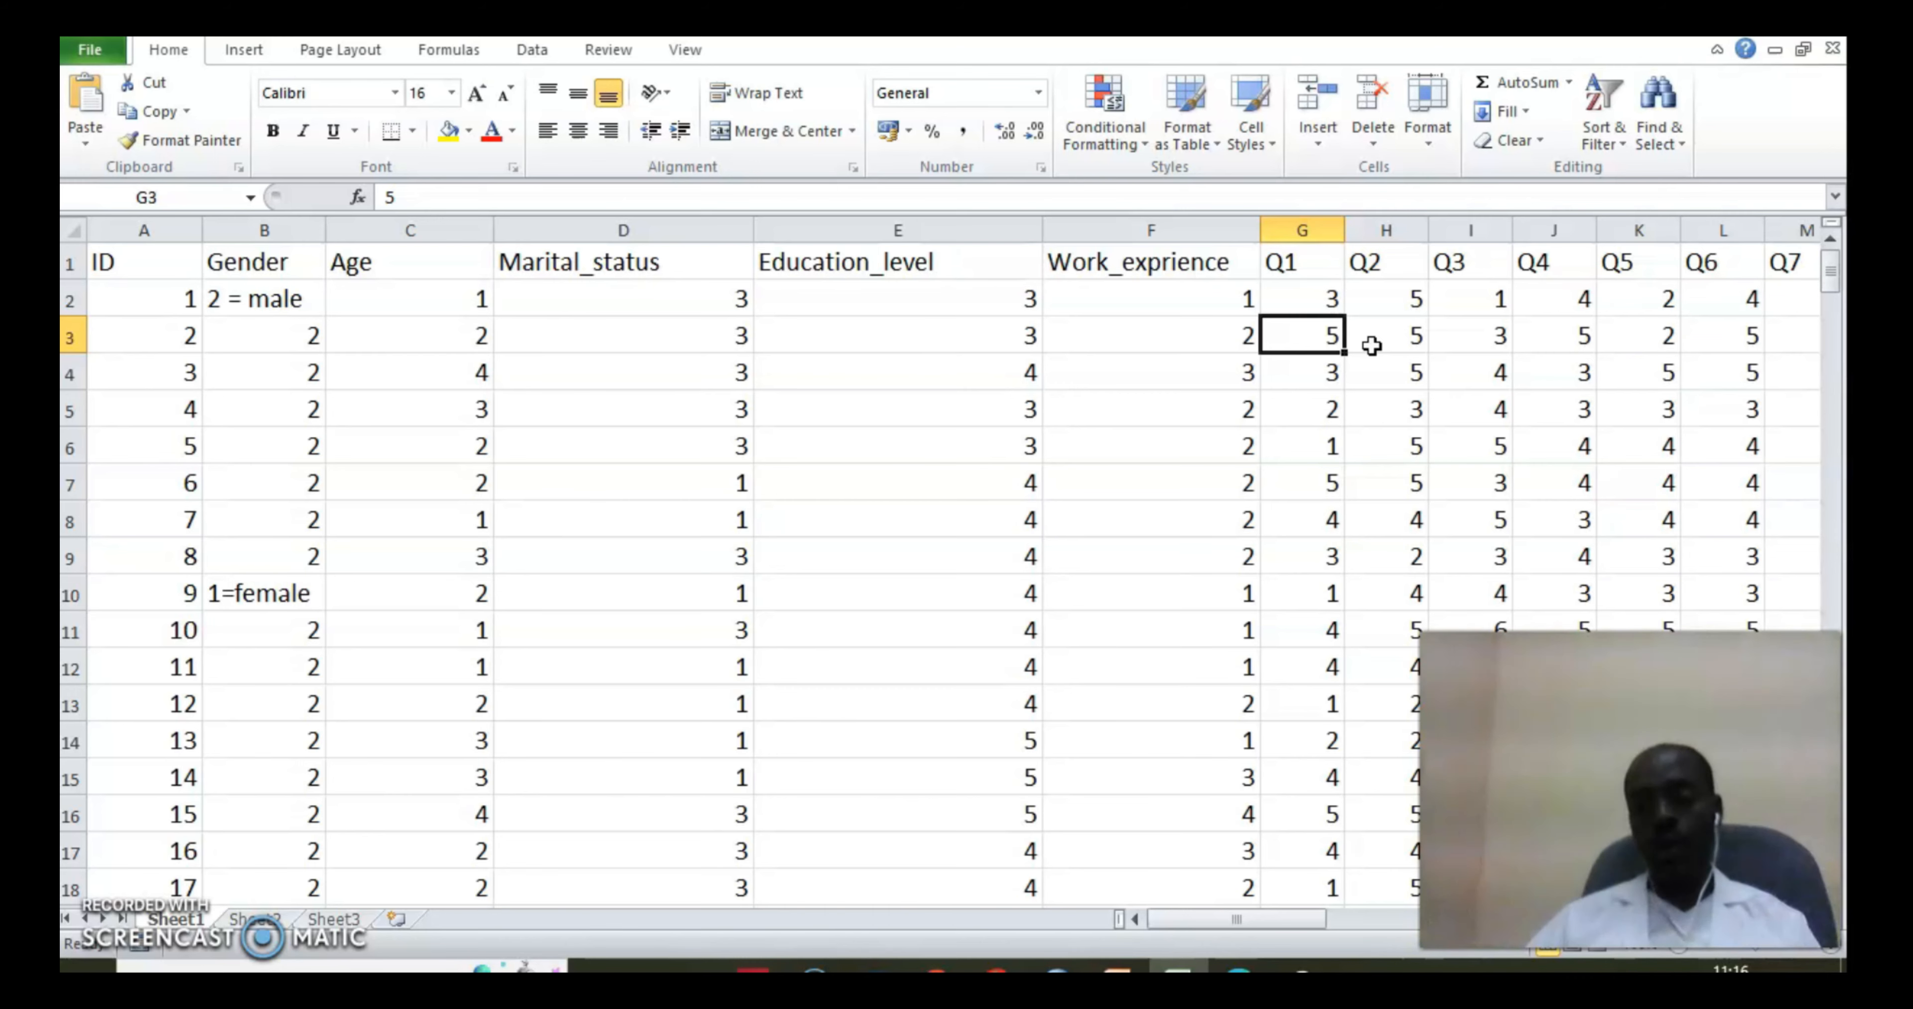
left_click(1319, 301)
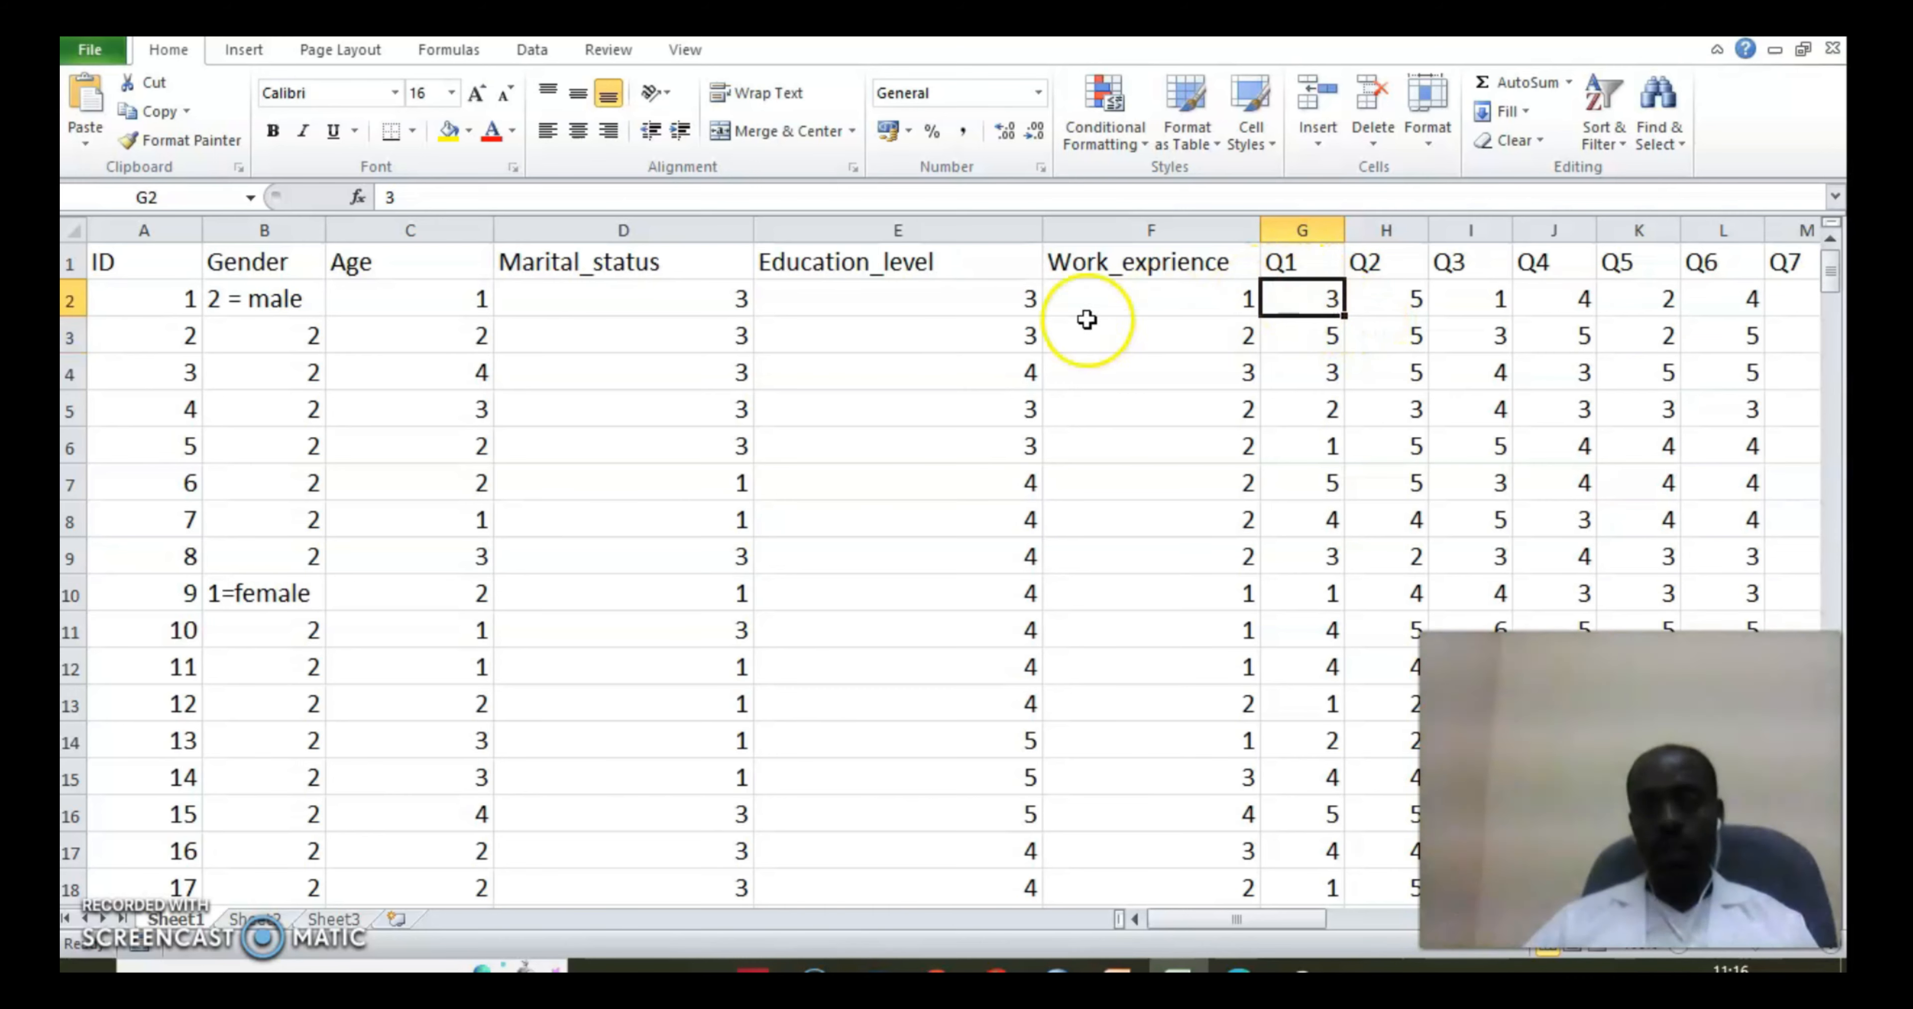
left_click(120, 296)
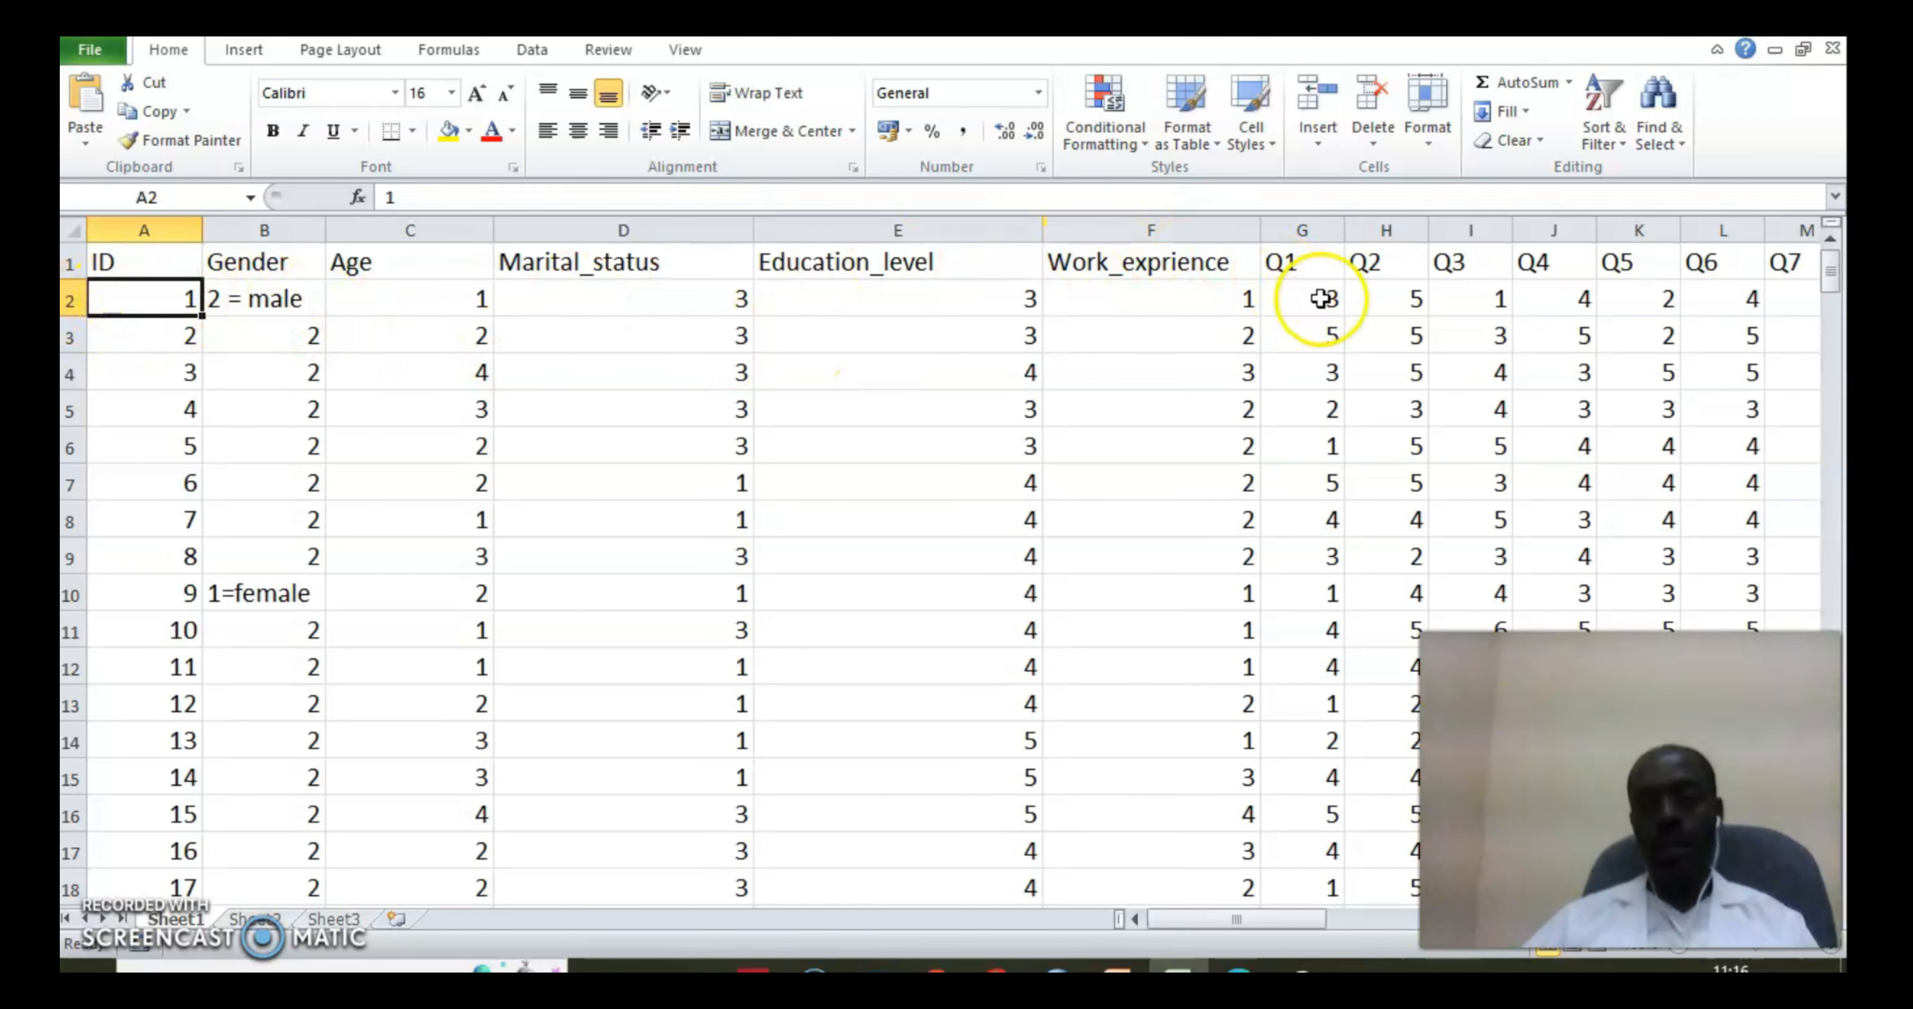
left_click(1320, 299)
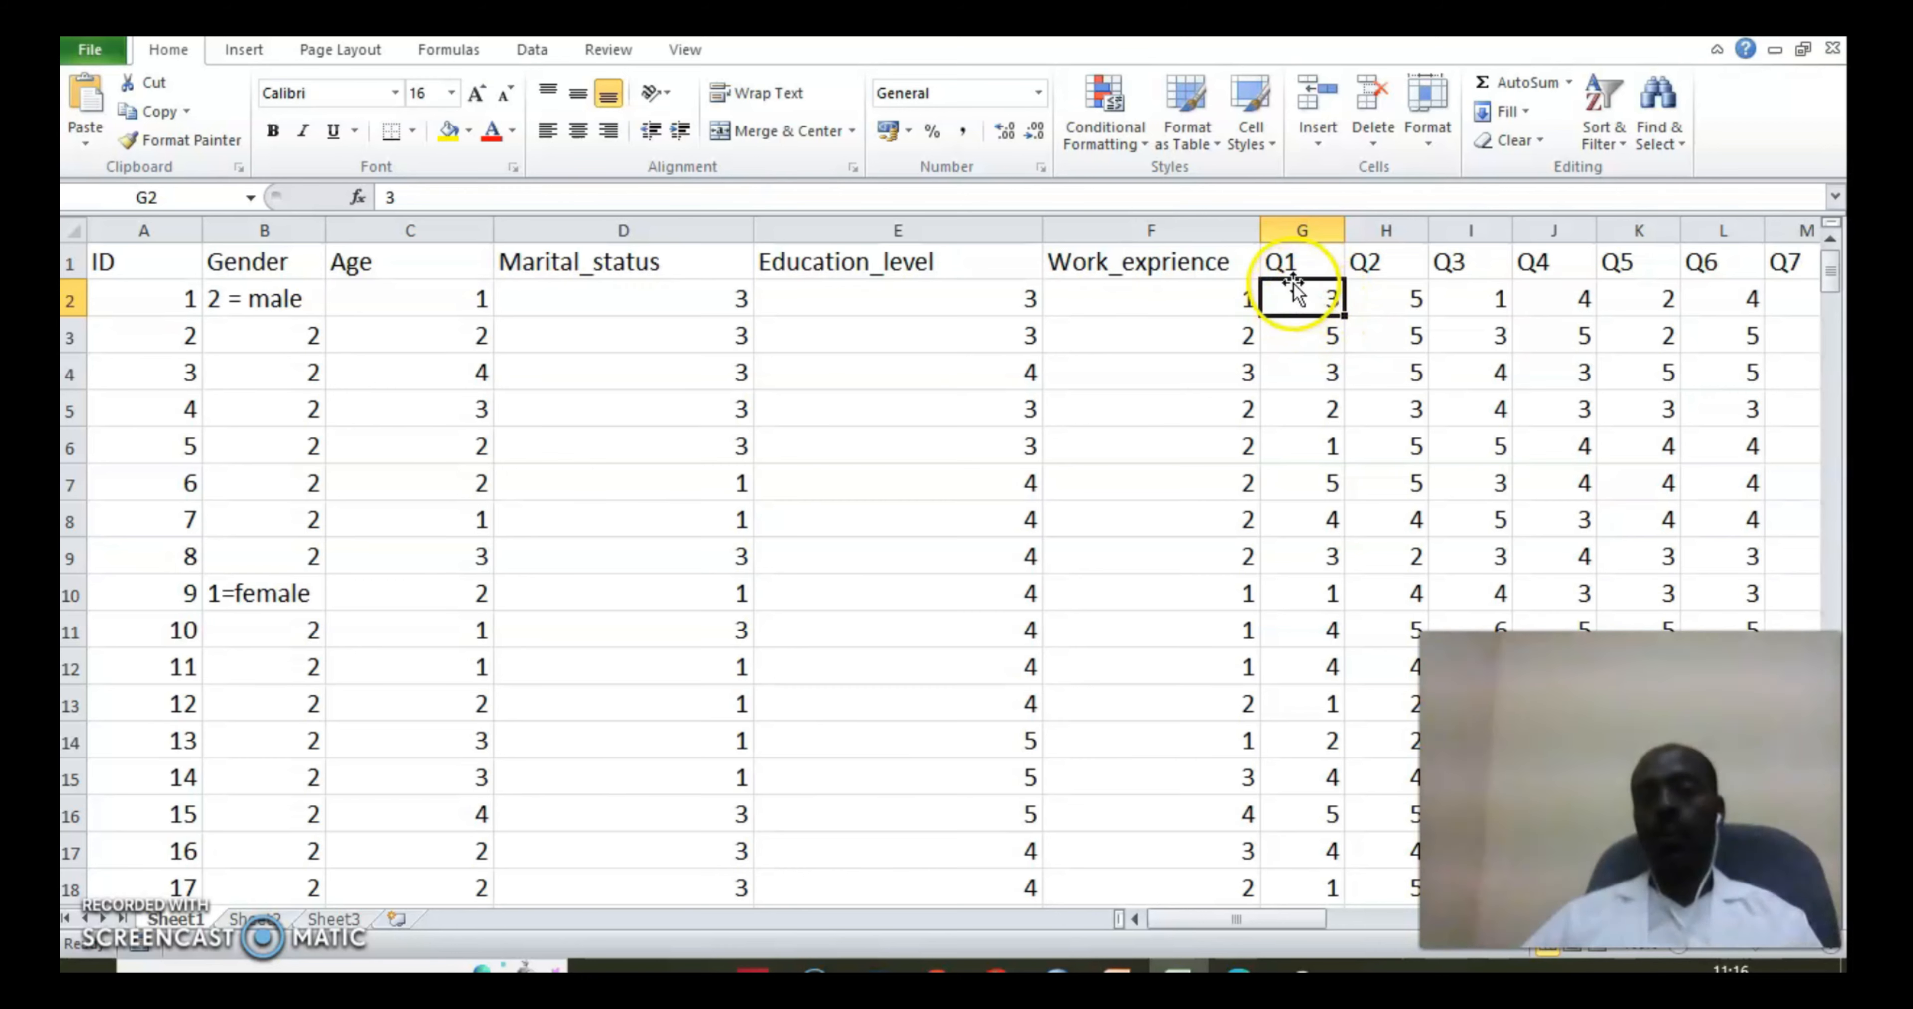
Examine the first respondent's coded answers for Q2, Q3 and Q4
left_click(1395, 302)
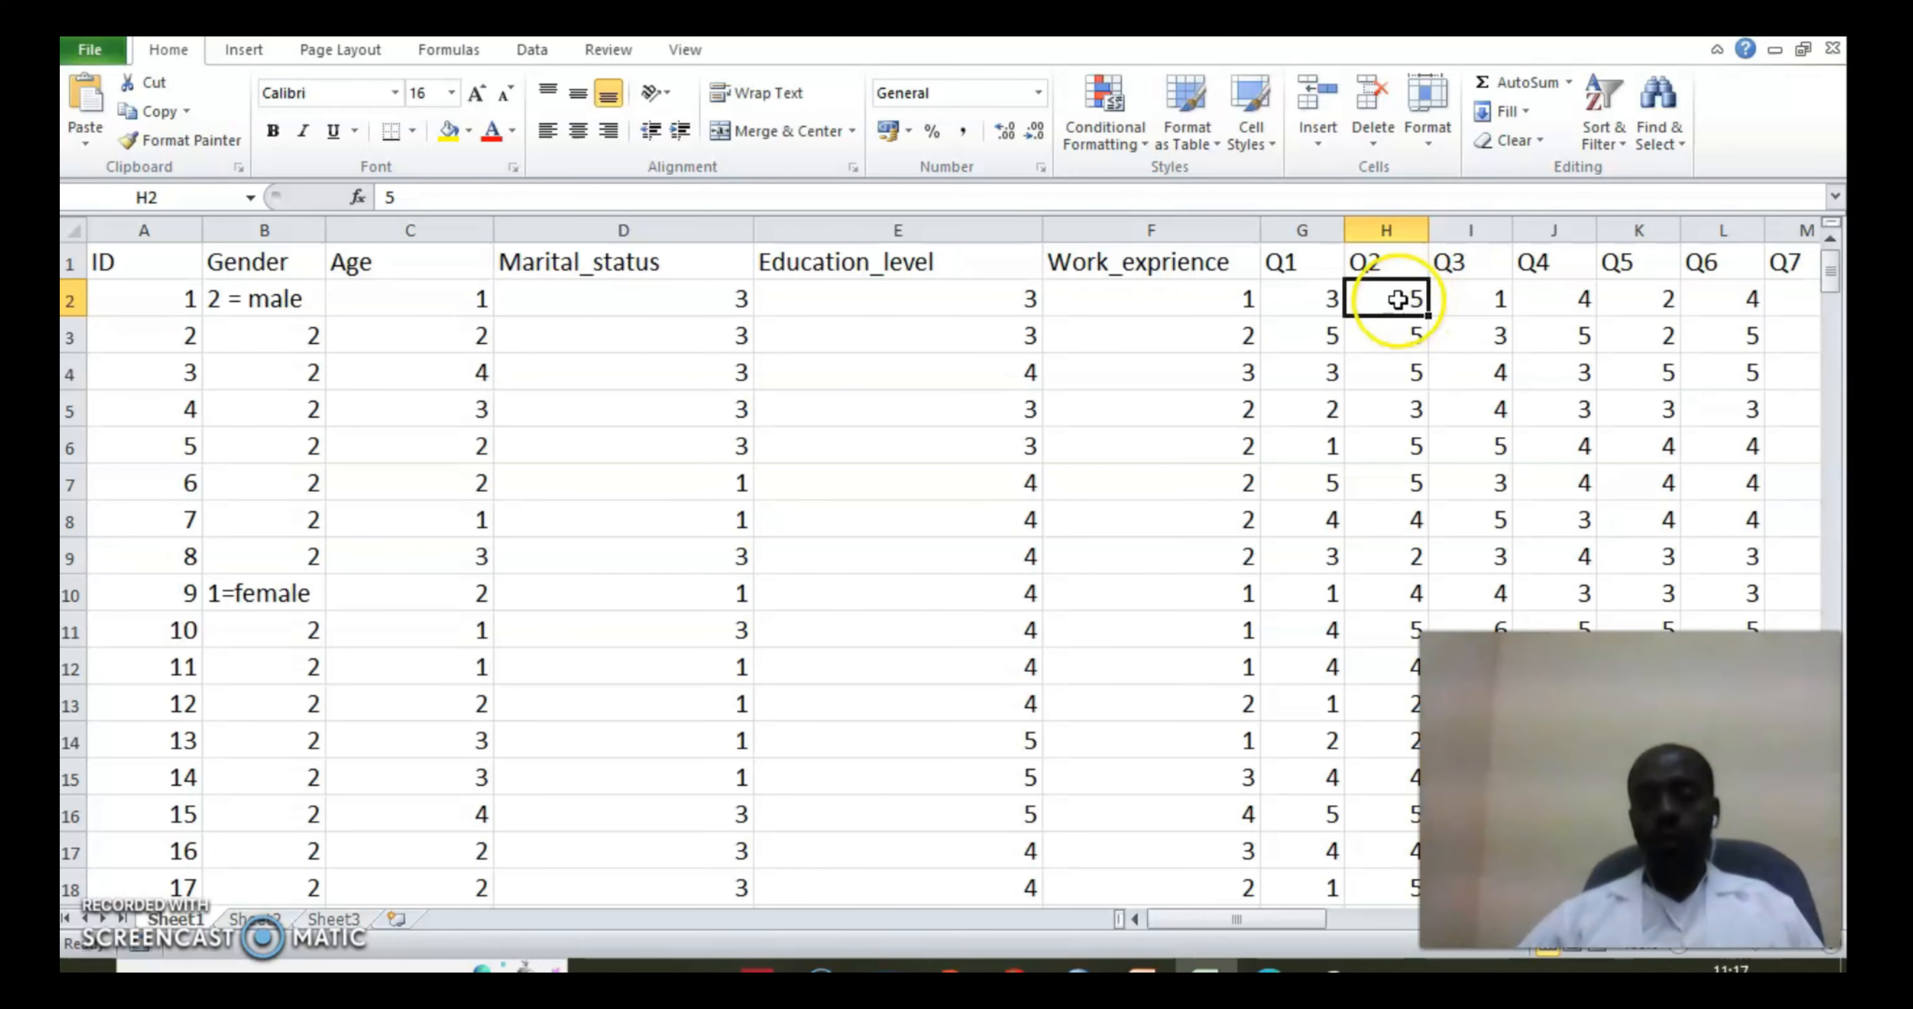
left_click(1477, 300)
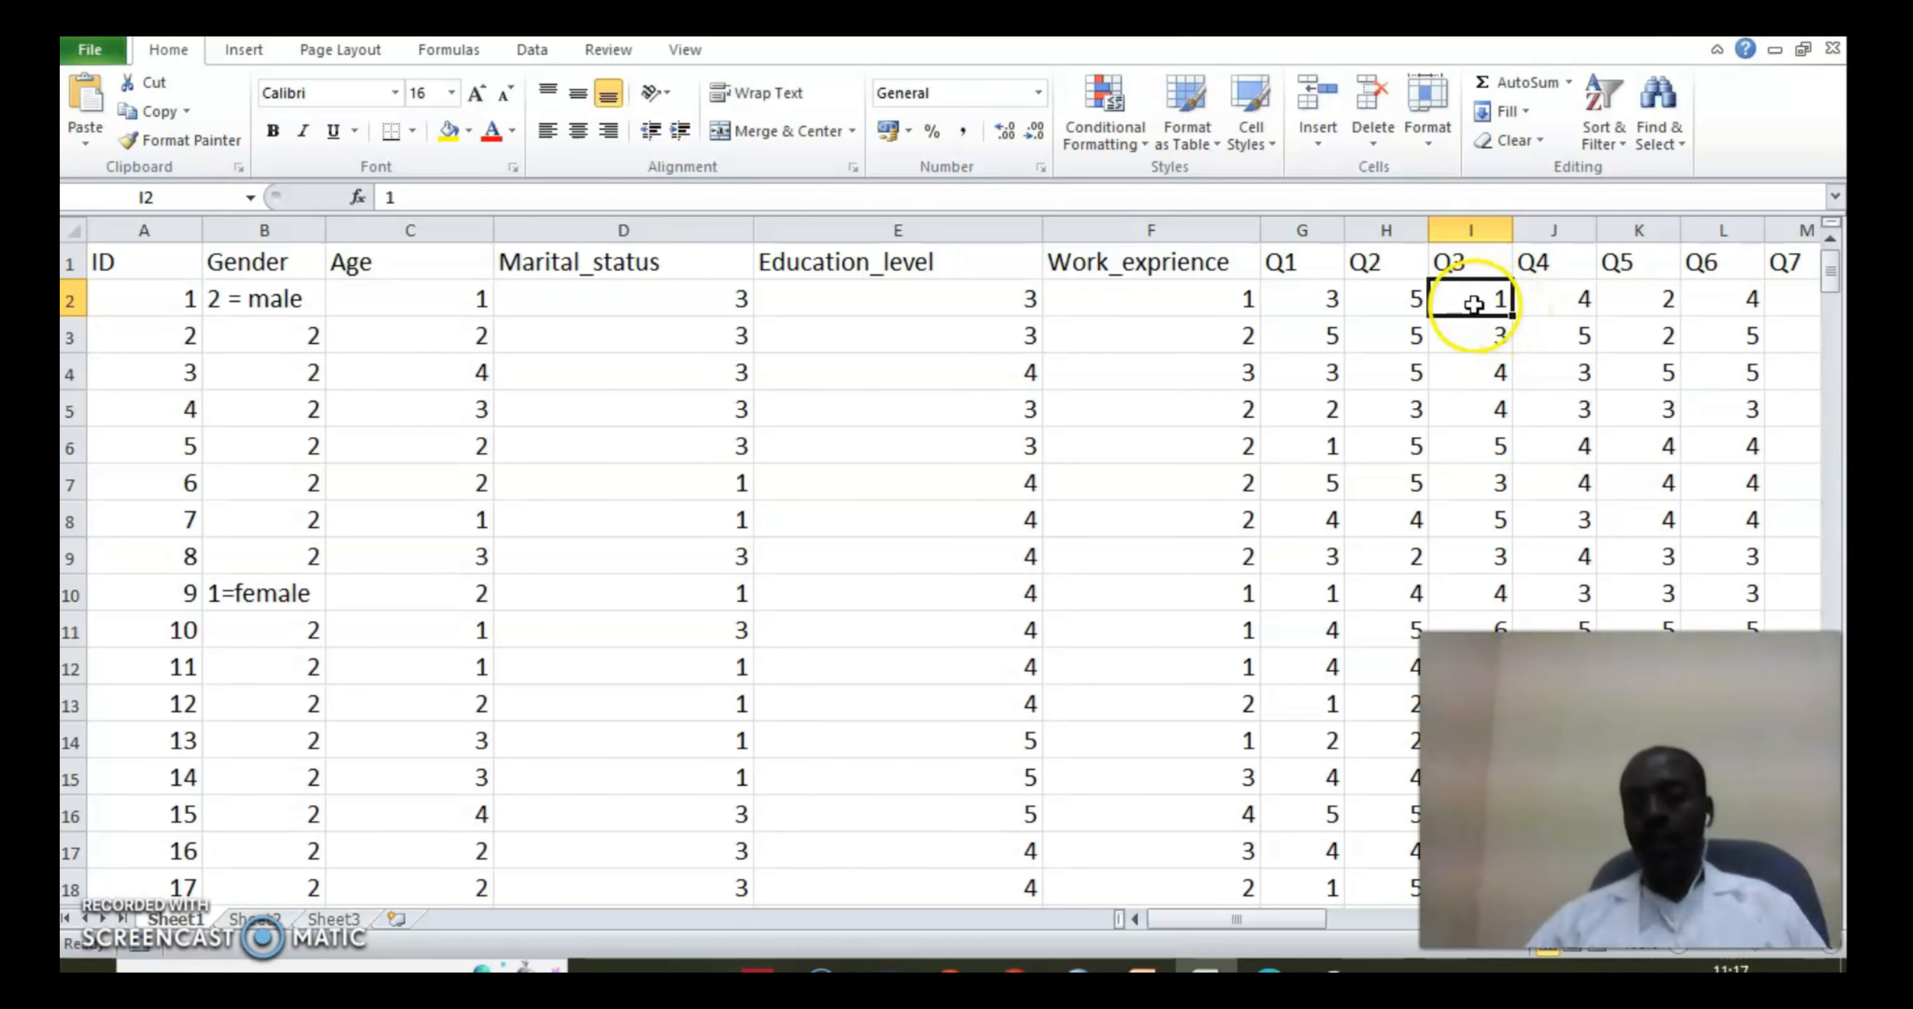
left_click(1589, 297)
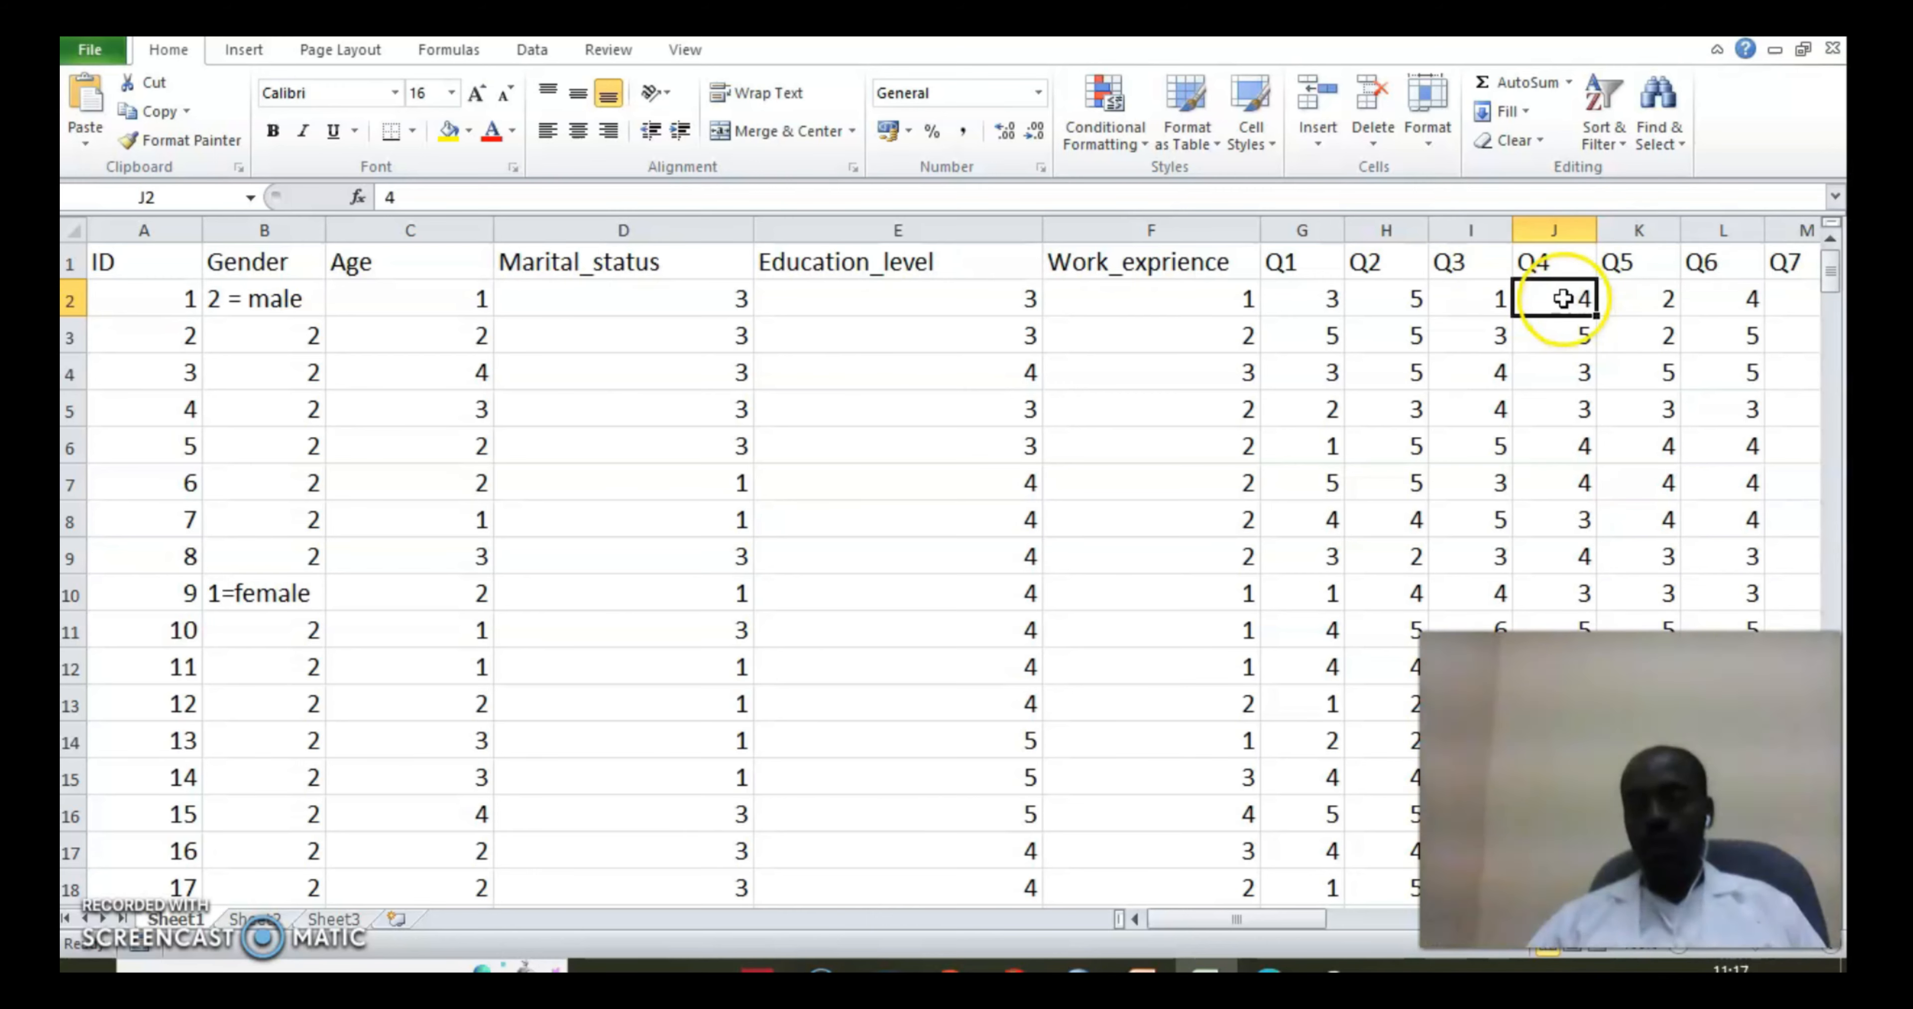
key("ctrl+Left")
left_click(1551, 301)
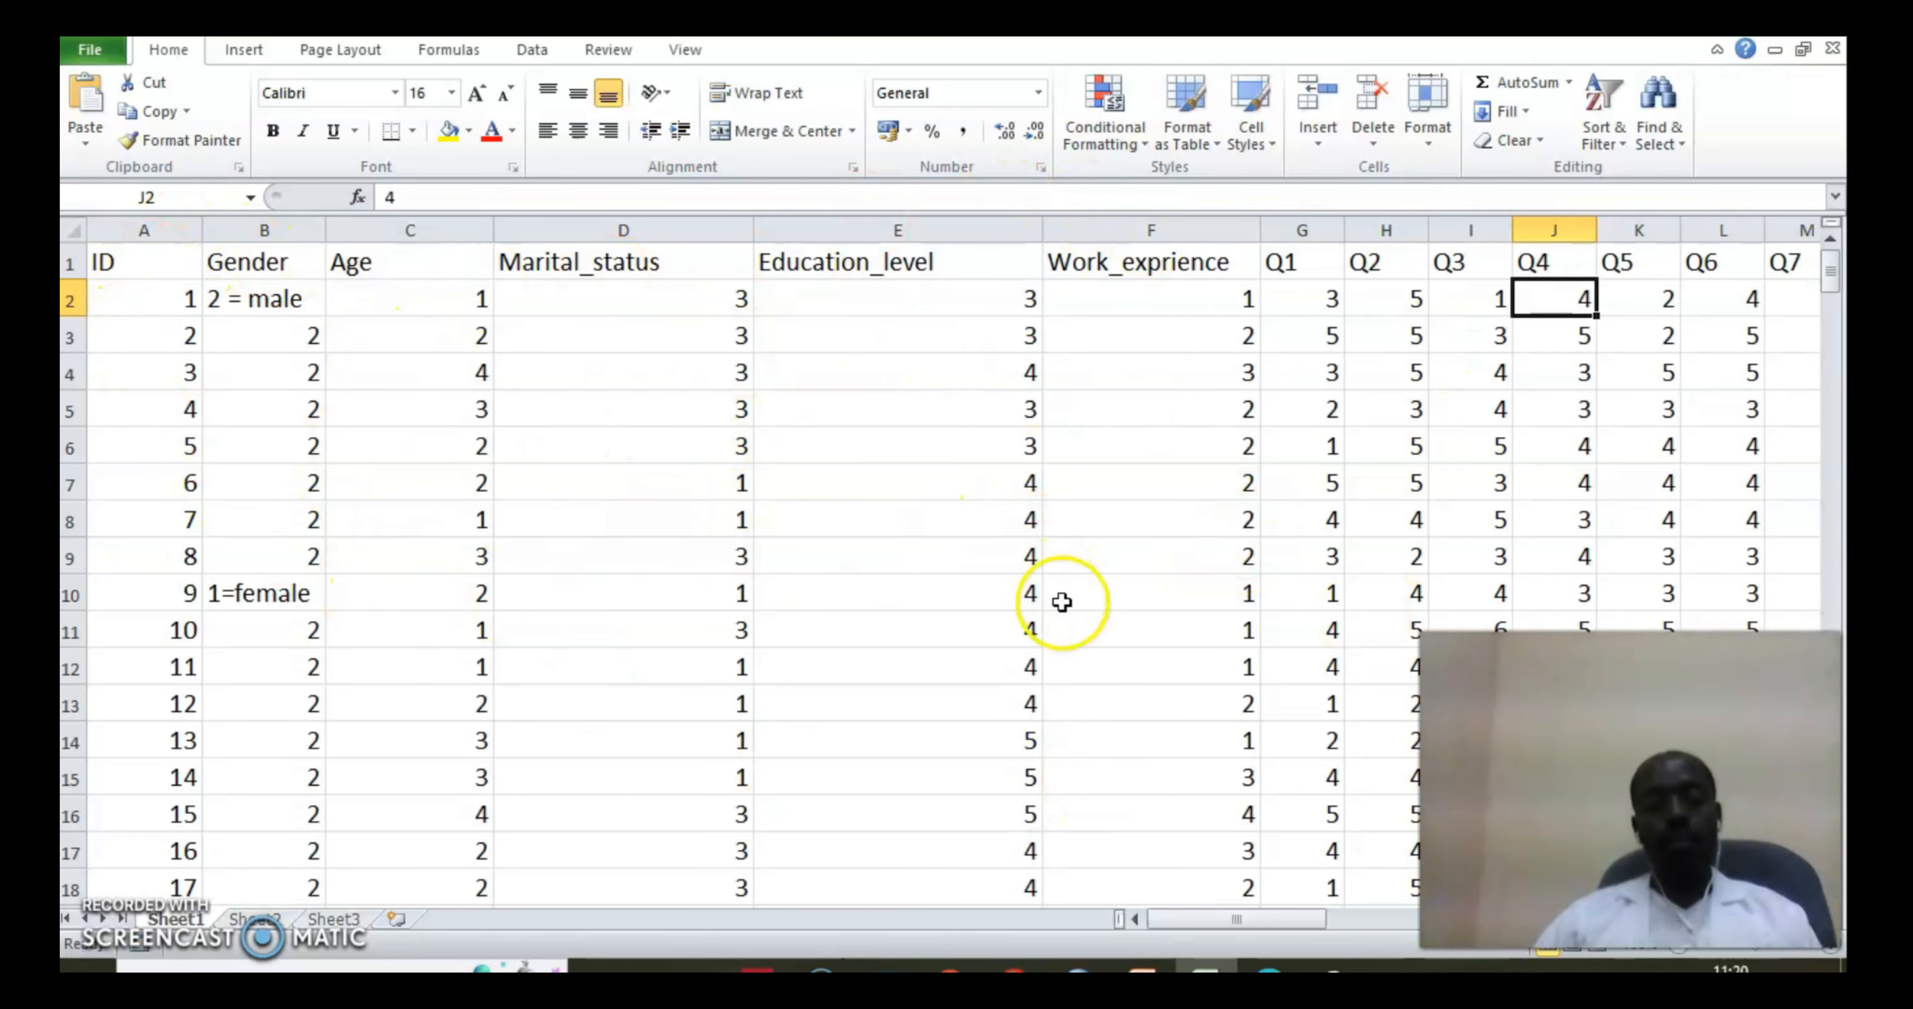
Switch to the untitled dataset in SPSS Statistics and create a new empty data file
mouse_move(1078, 966)
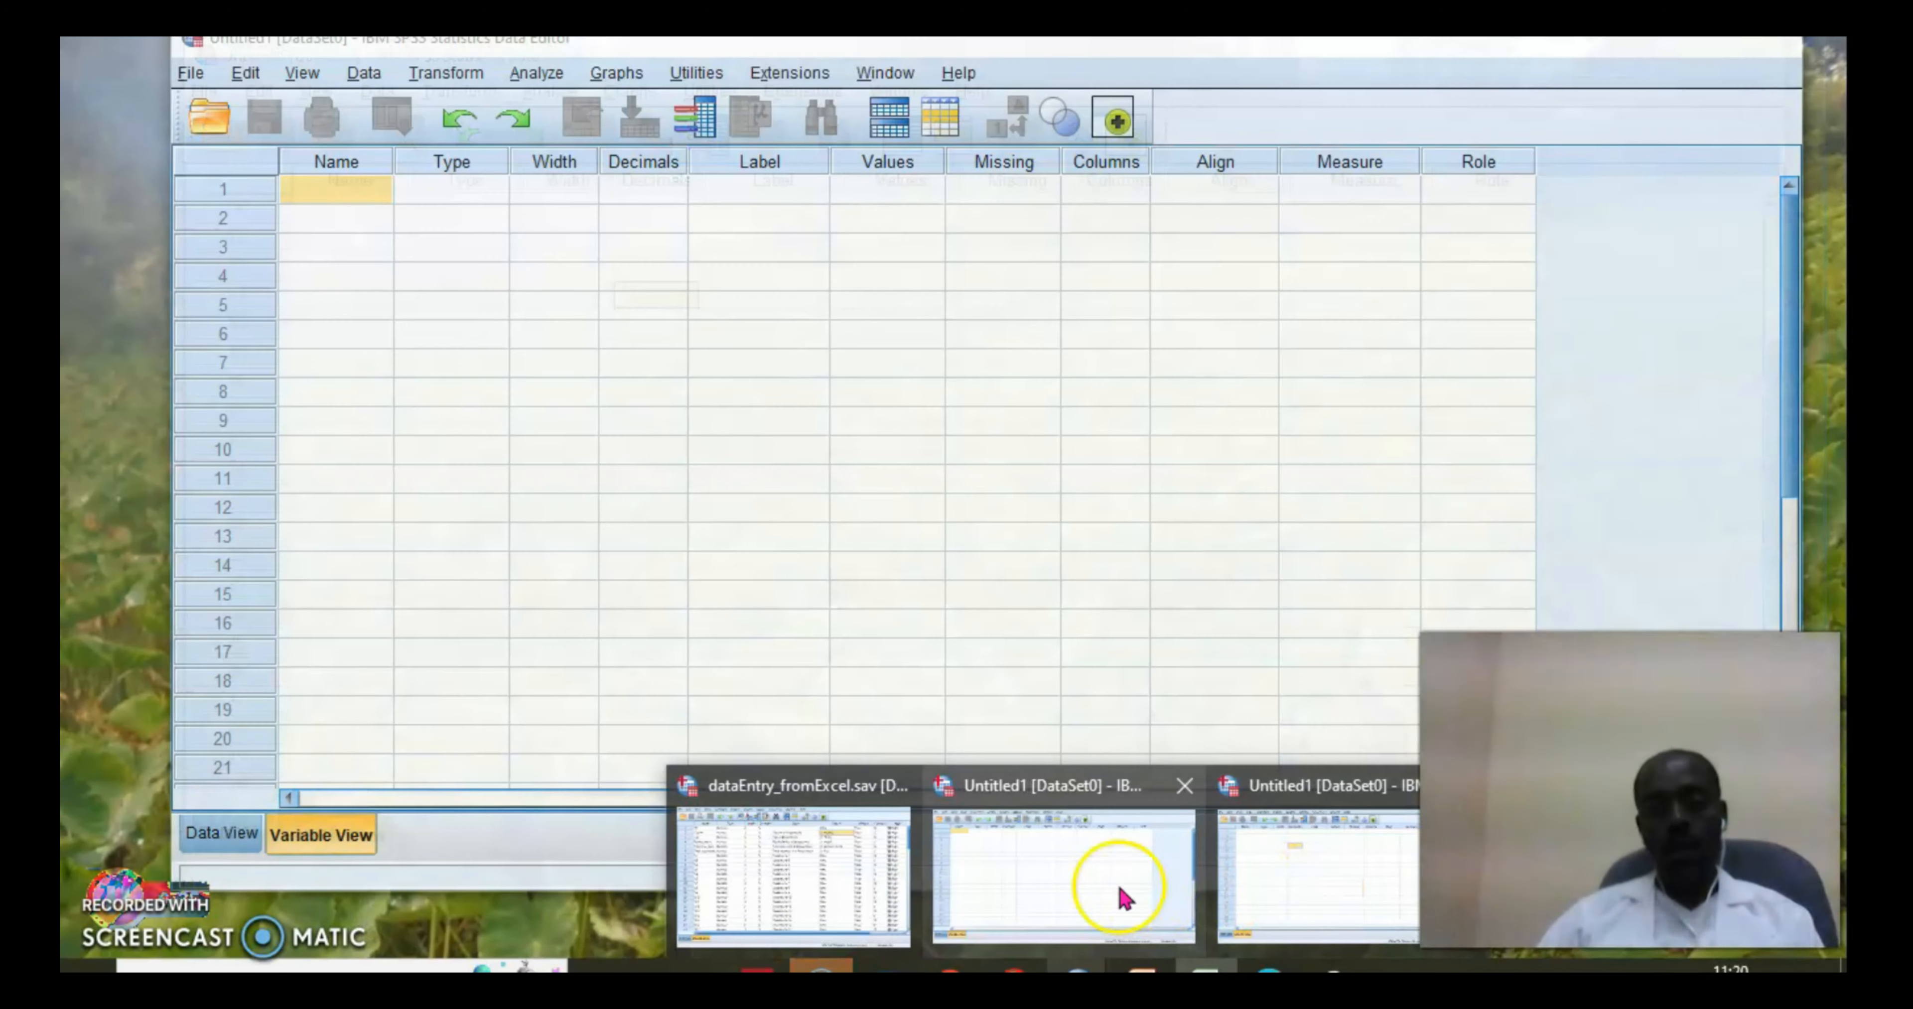
left_click(1125, 898)
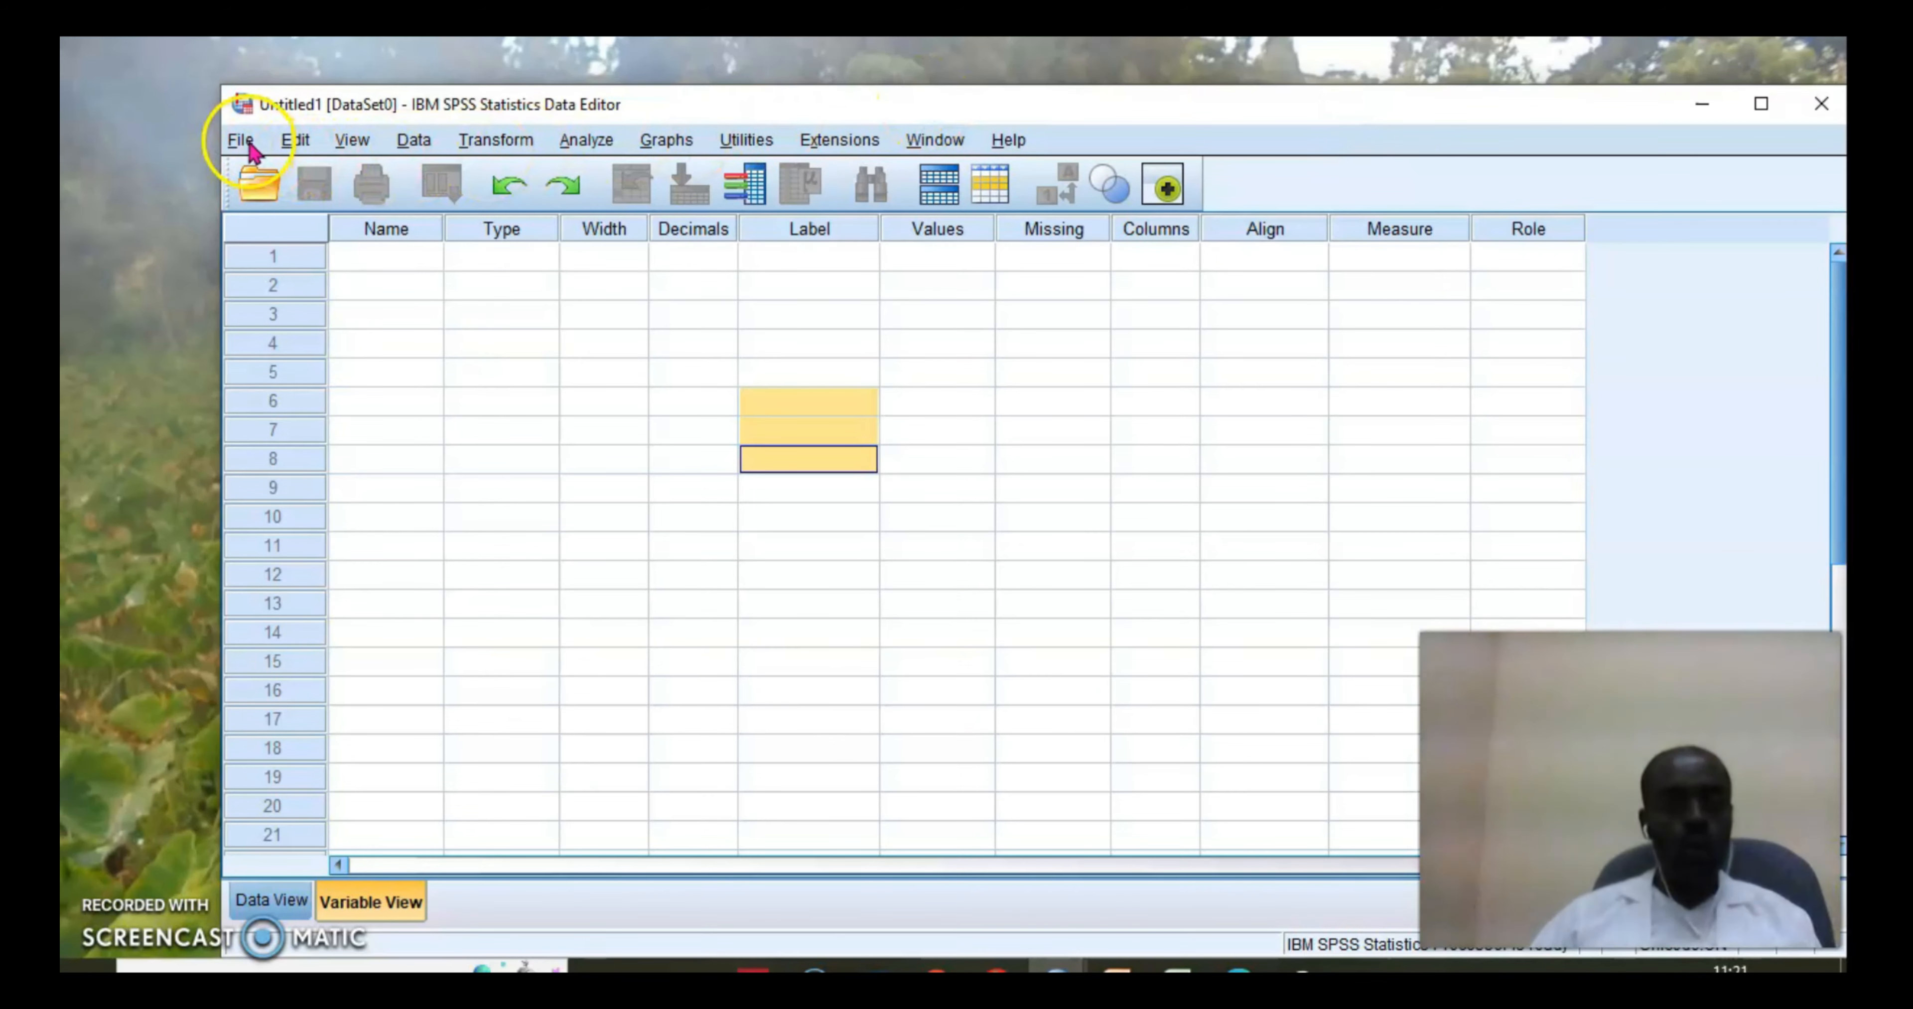
left_click(241, 141)
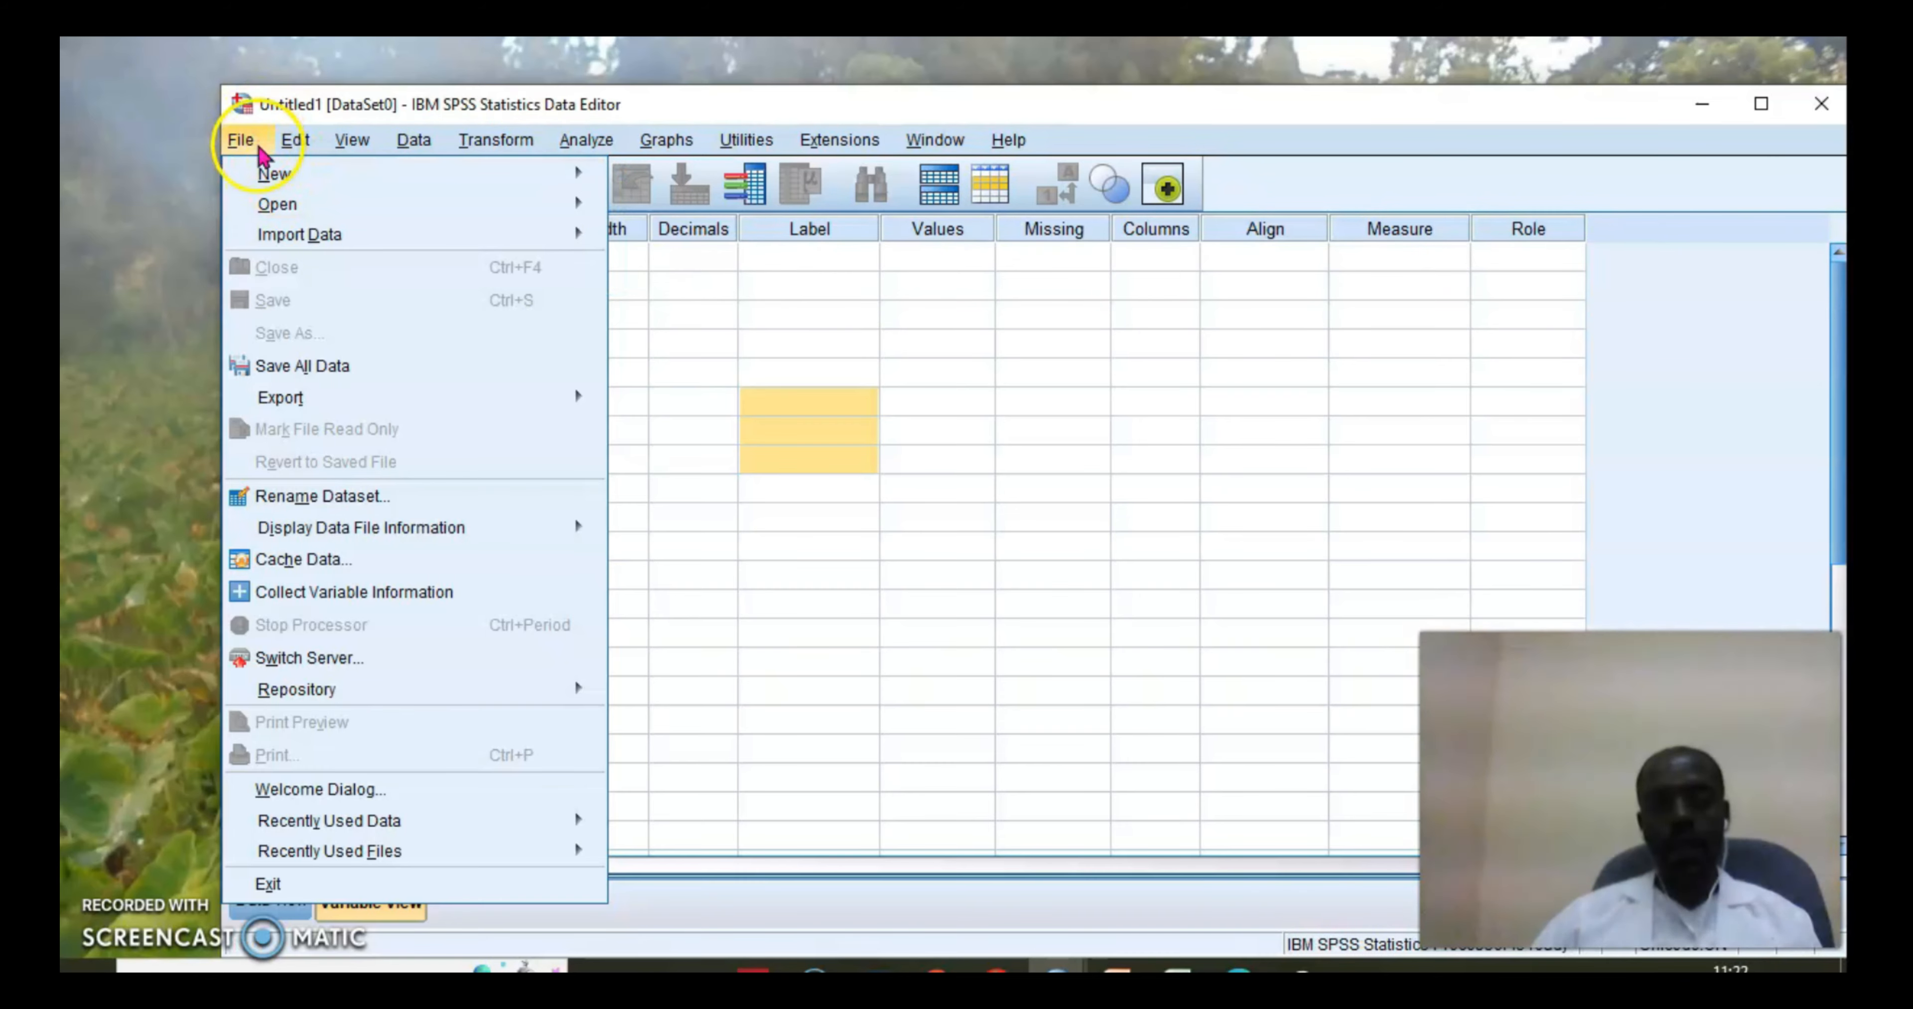
mouse_move(586, 174)
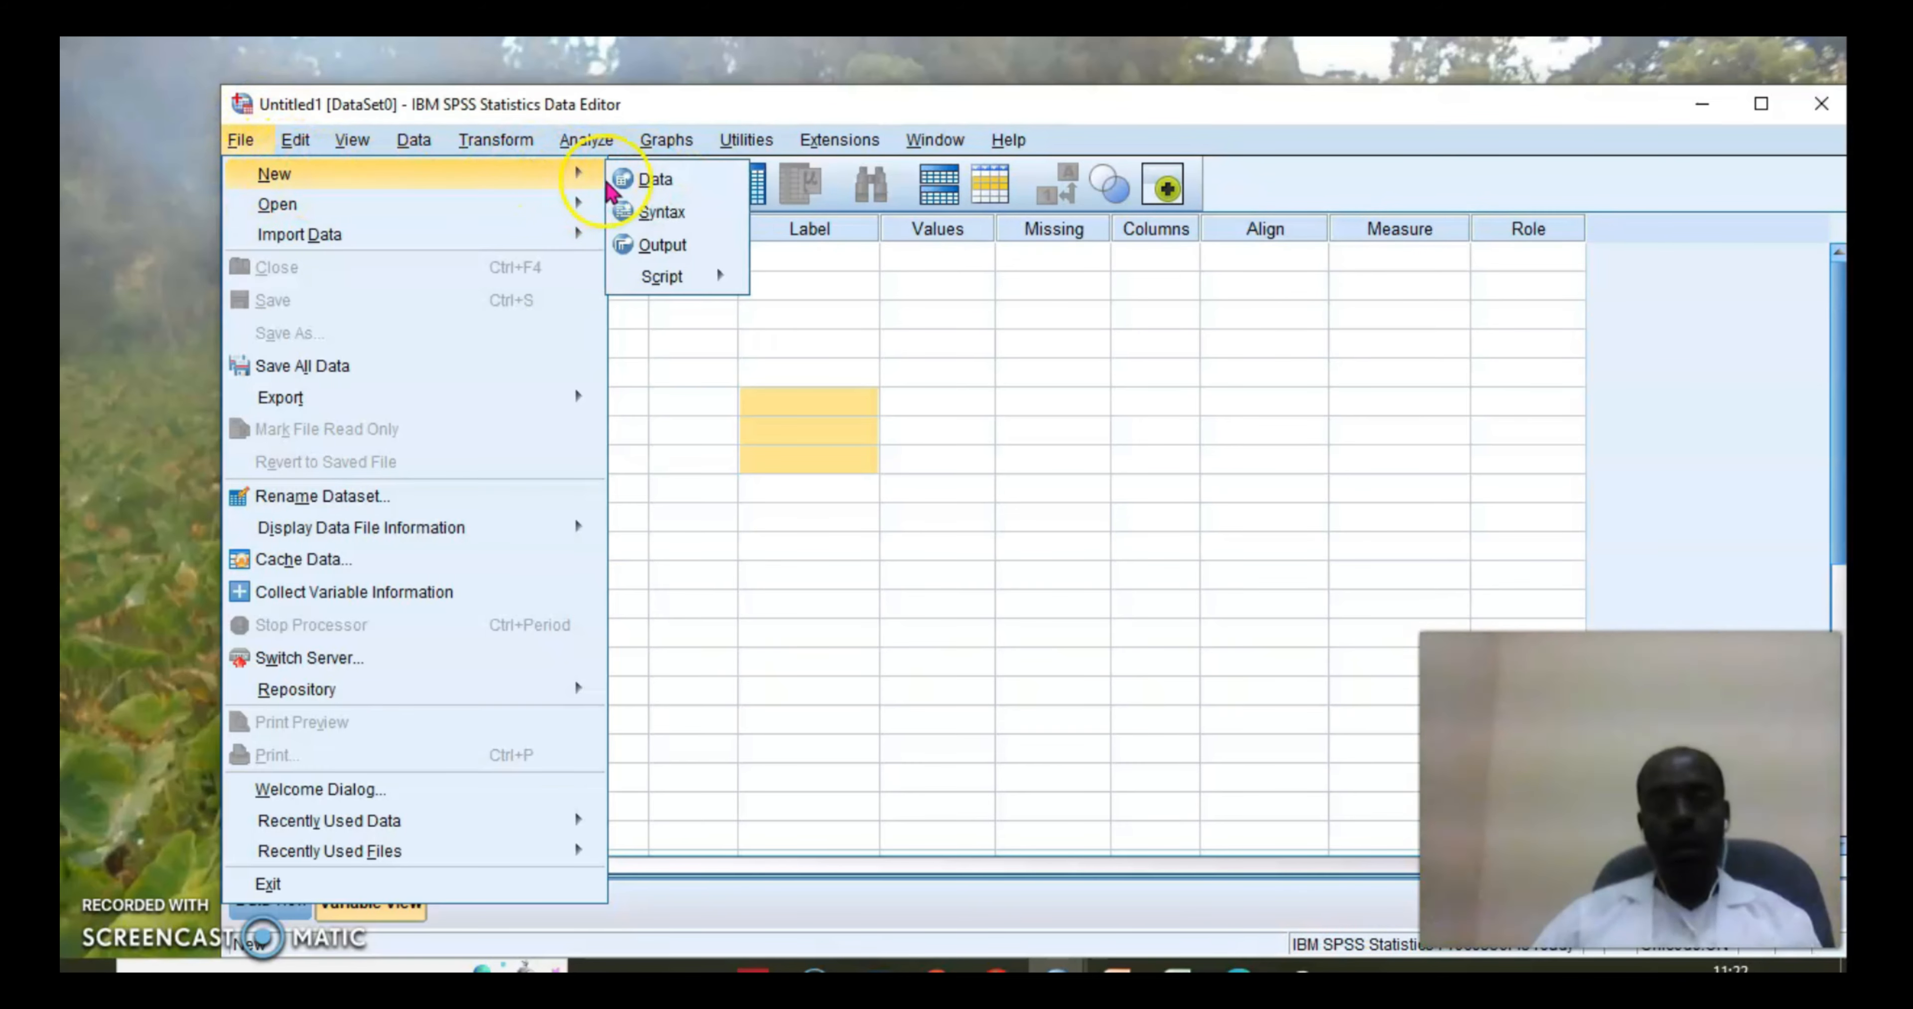
left_click(665, 185)
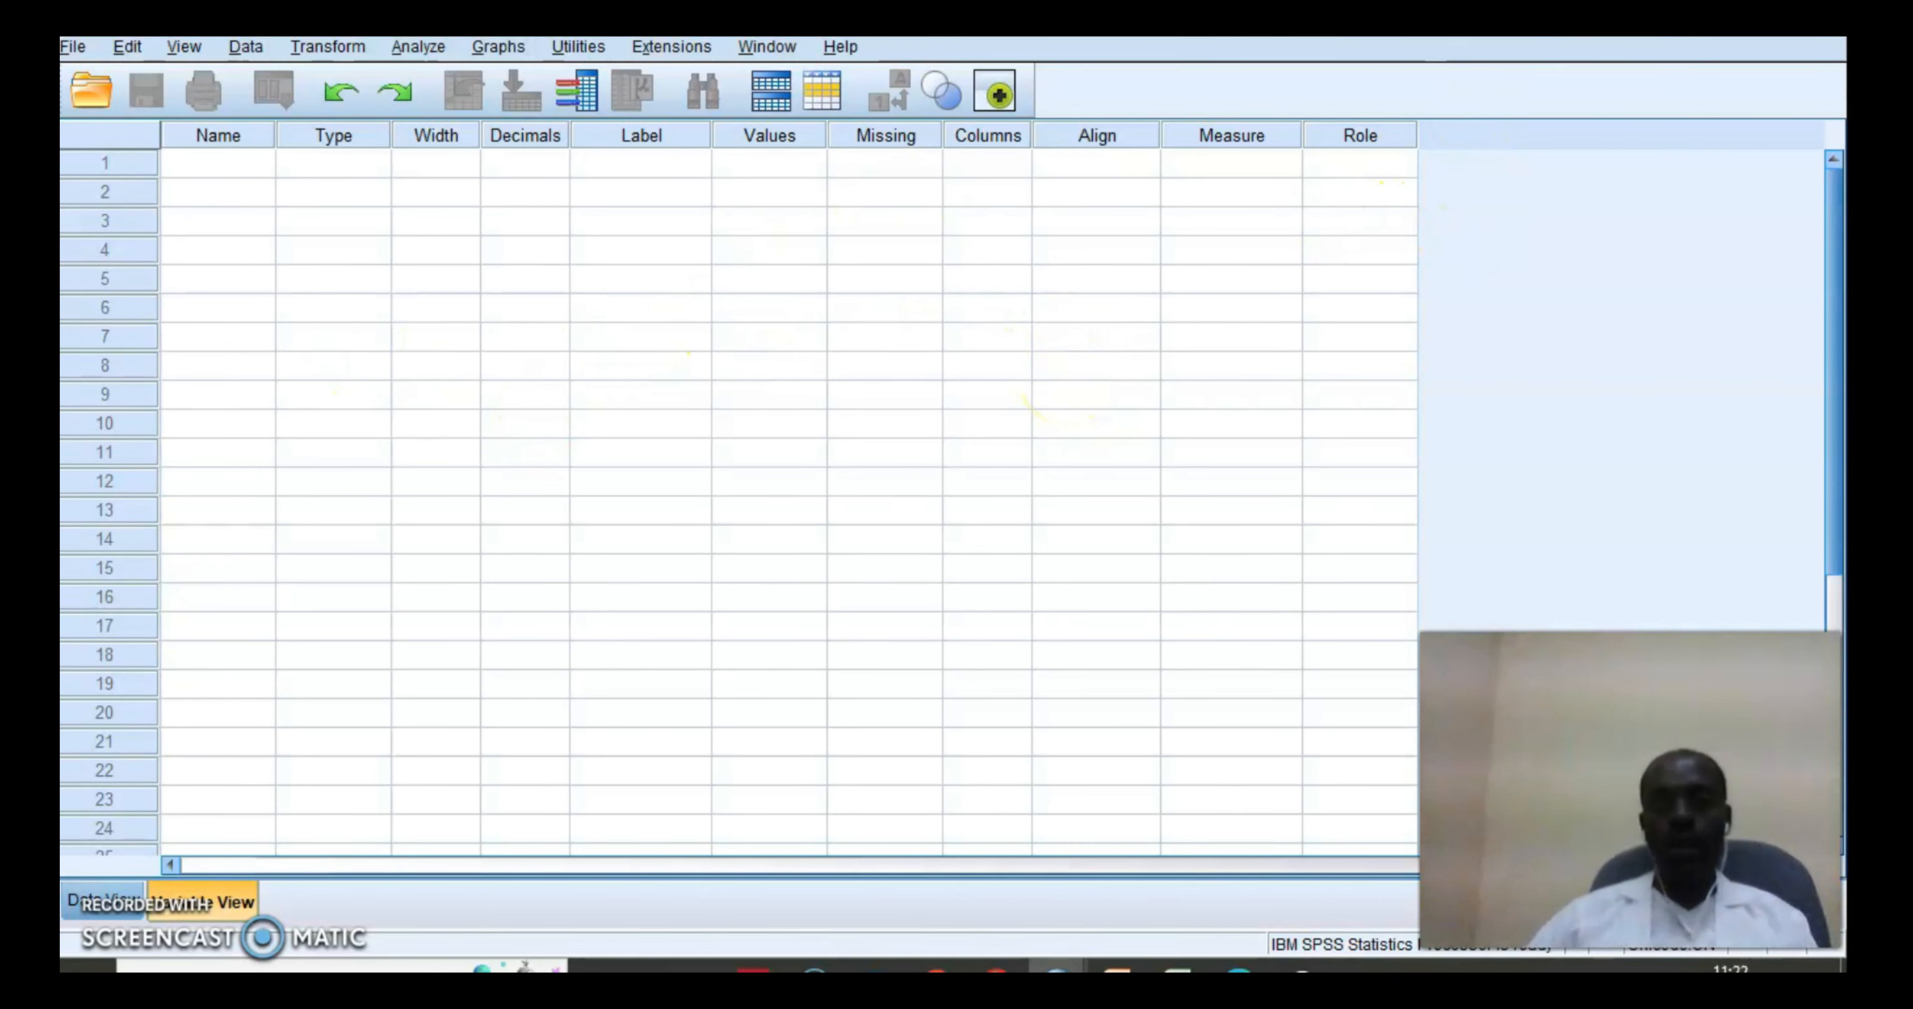
Restore the new Data Editor window to a smaller size, then reposition and resize it so it fits on the desktop
left_click(1753, 16)
left_click(1694, 18)
left_click_drag(877, 163, 630, 75)
left_click_drag(1290, 718, 1703, 825)
left_click(498, 430)
Compare the new dataset's empty Data View and Variable View, finishing in Variable View
left_click(164, 770)
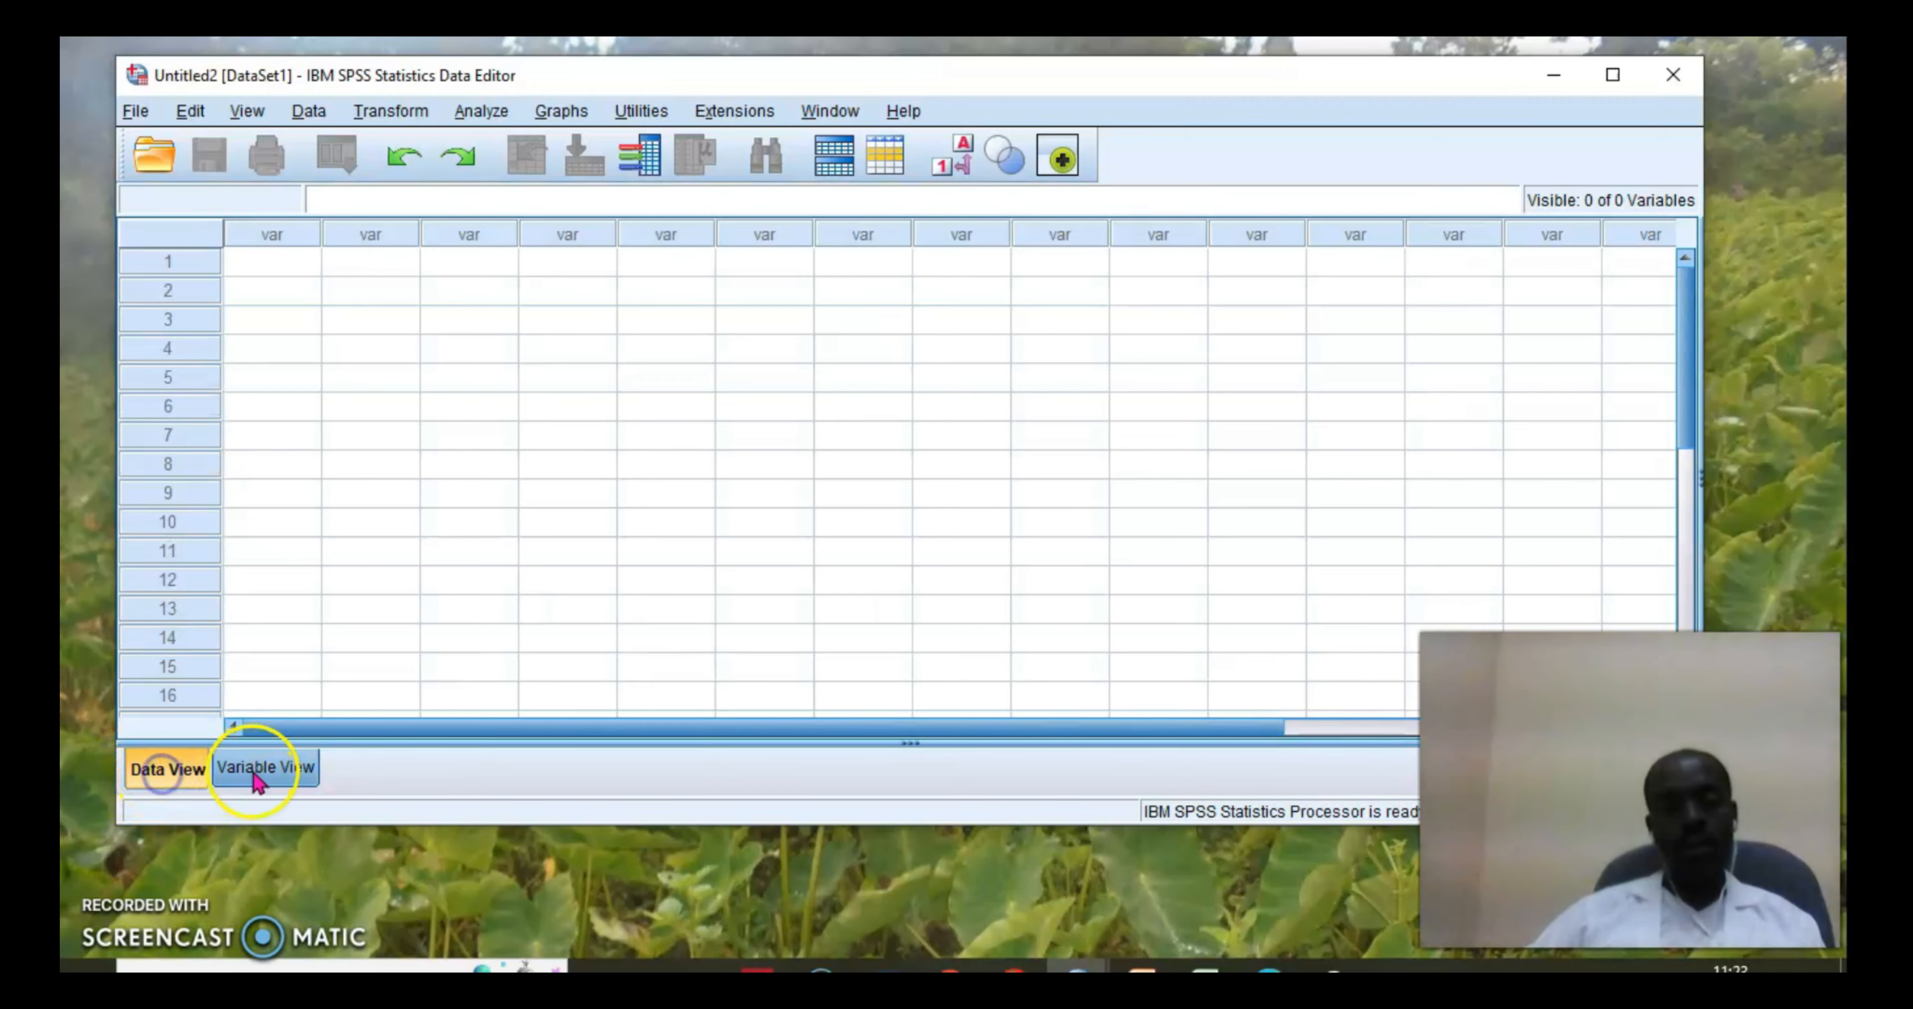
left_click(256, 770)
left_click(163, 770)
left_click(258, 766)
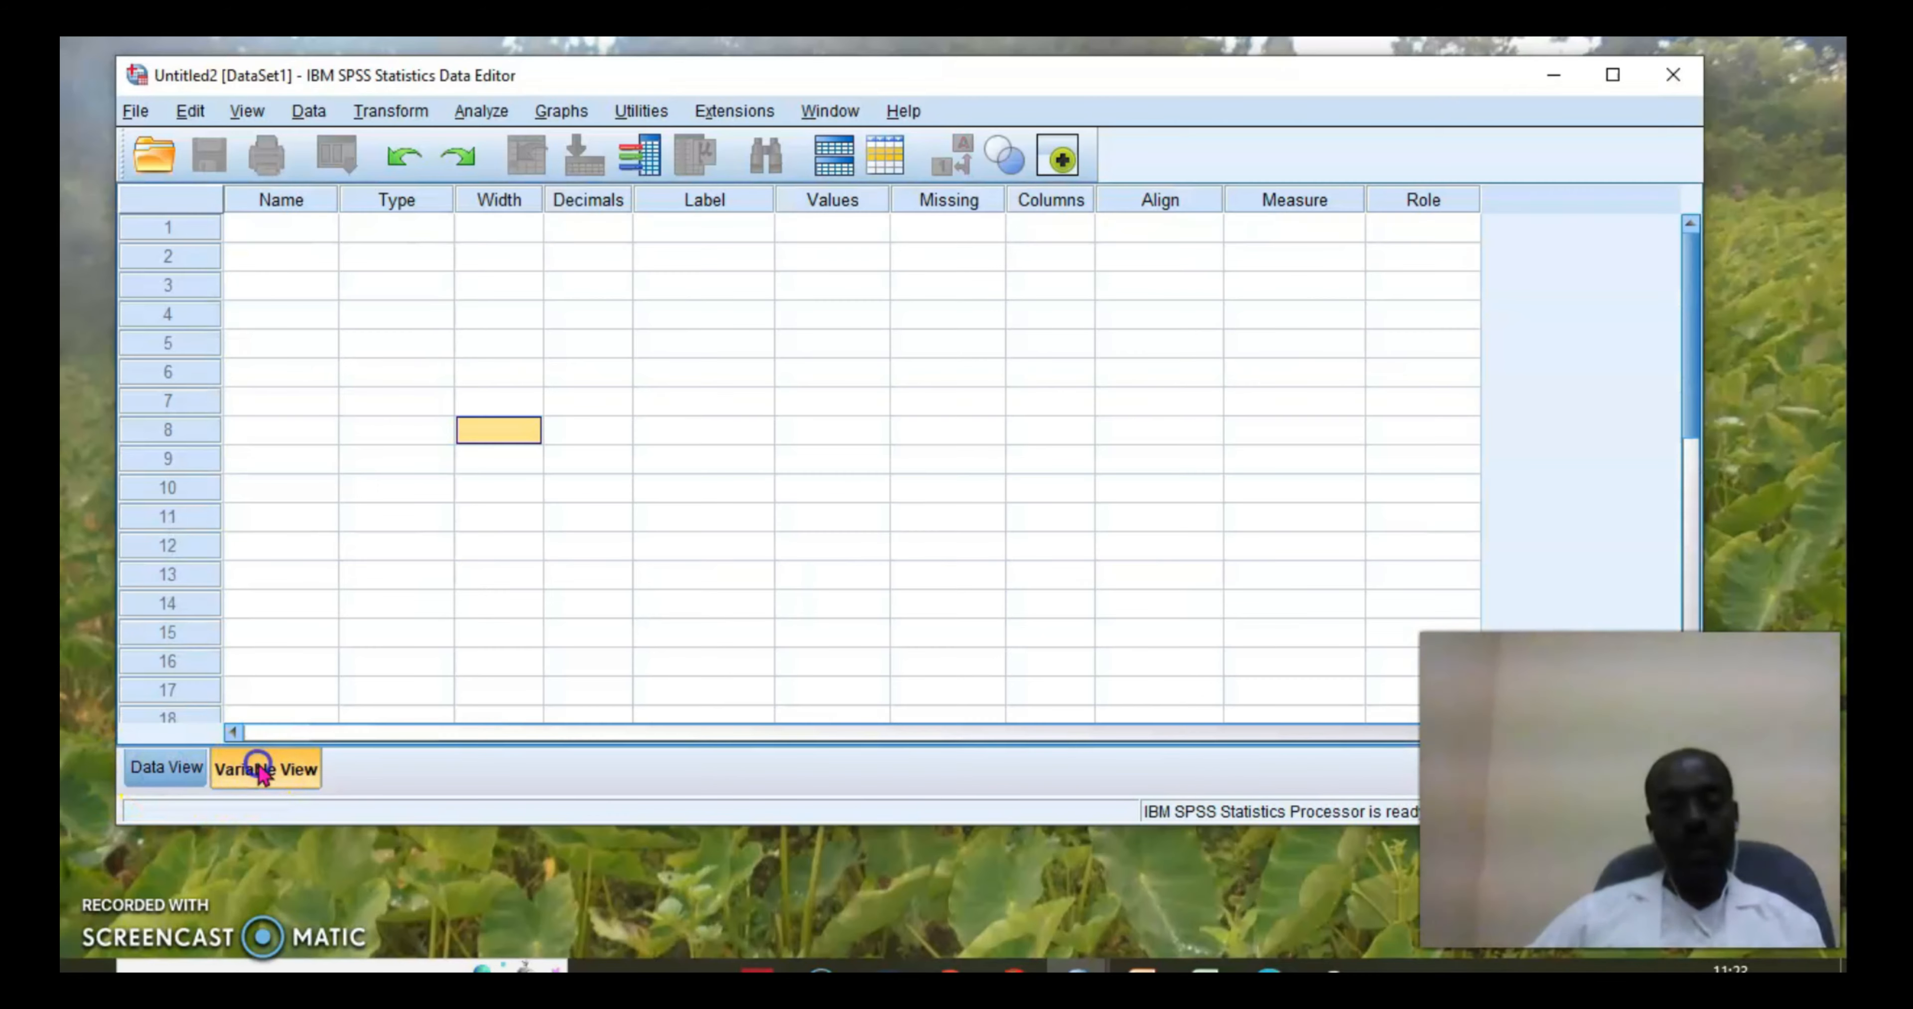
left_click(170, 771)
left_click(266, 772)
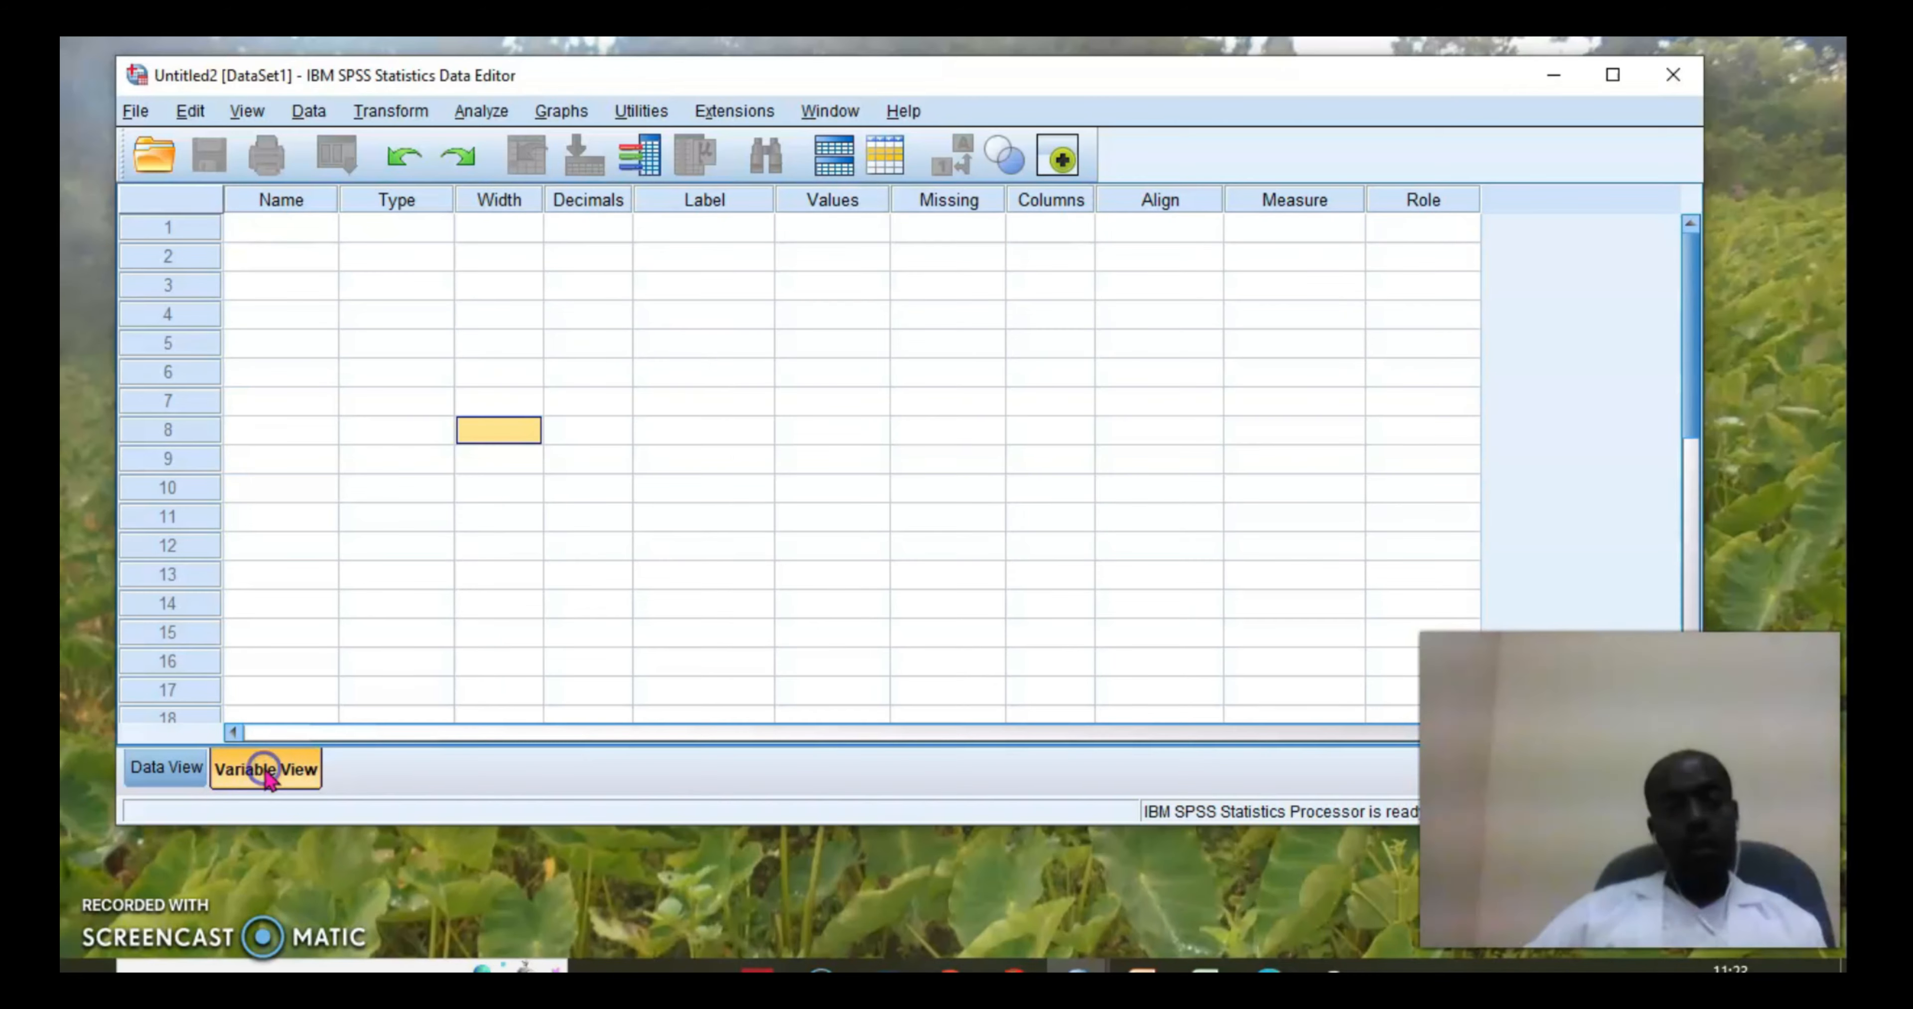
Open the Excel file questinnaireData.xlsx from the SPSSdata folder as a dataset, reading Sheet1 with variable names from the first row
left_click(135, 111)
mouse_move(367, 179)
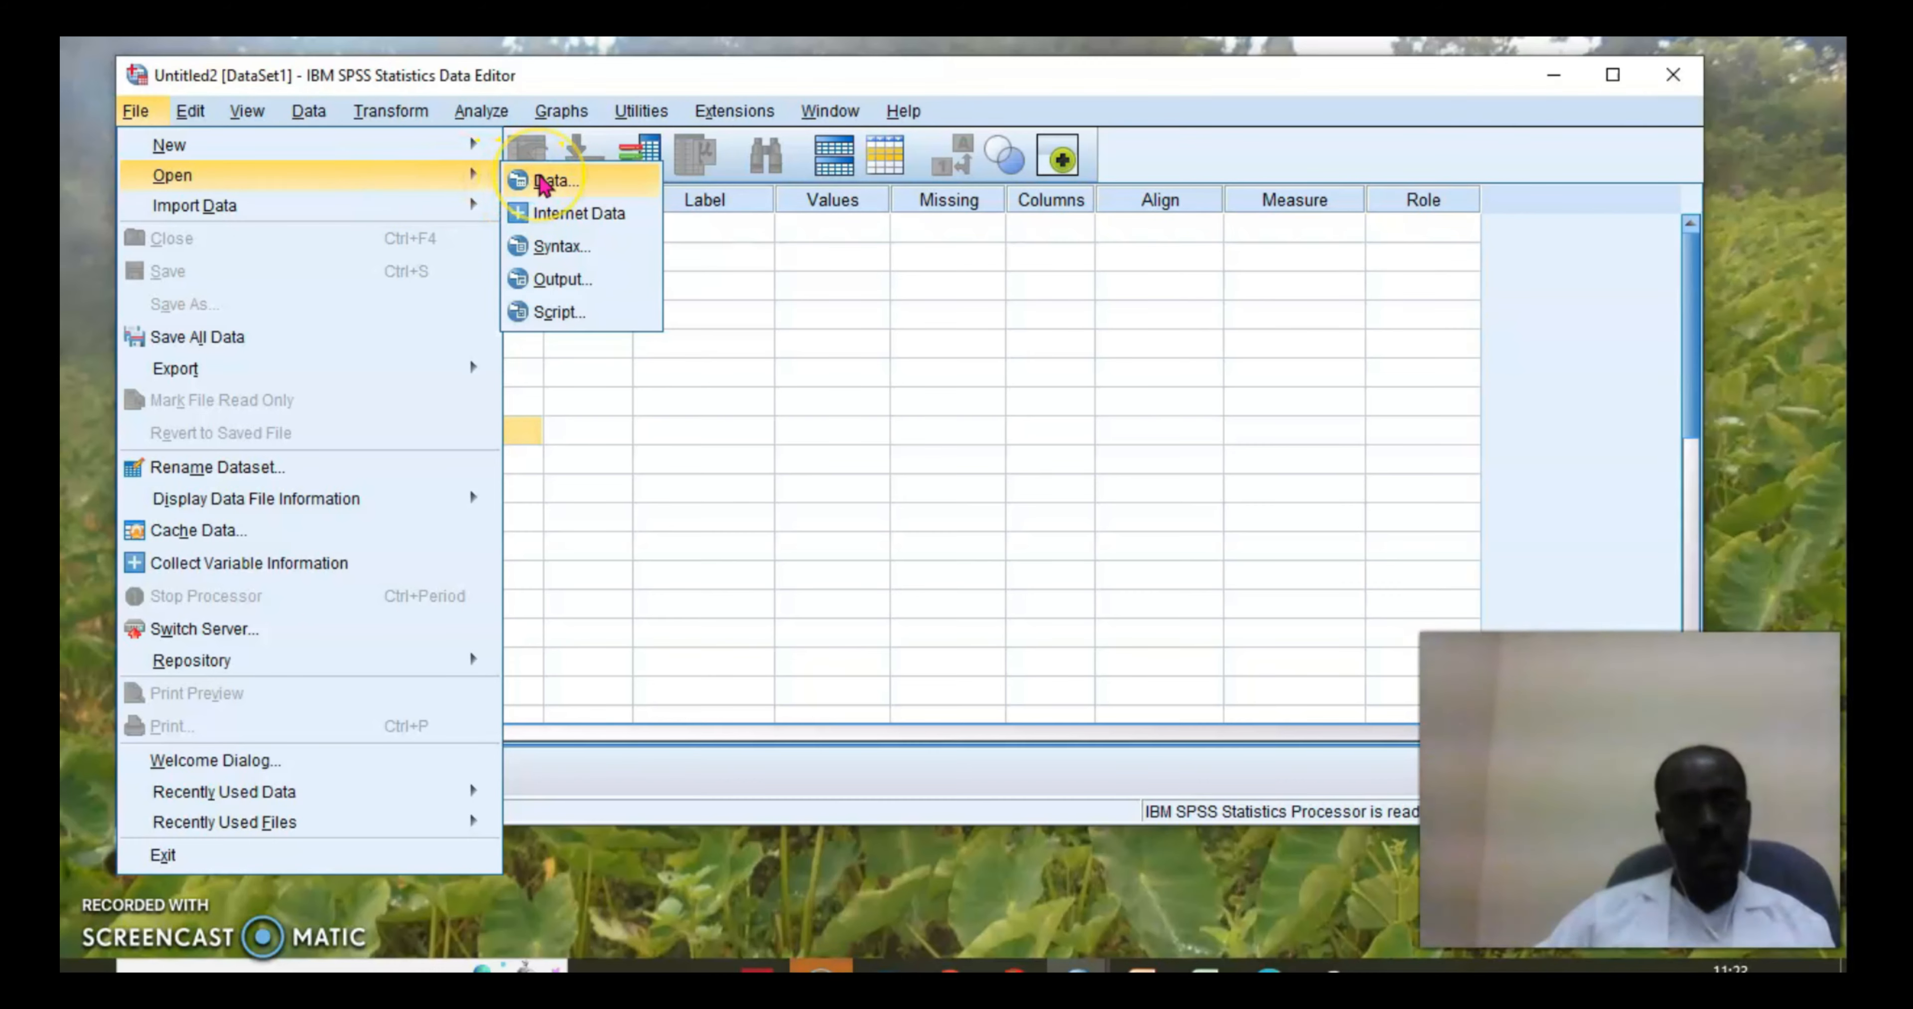
mouse_move(230, 210)
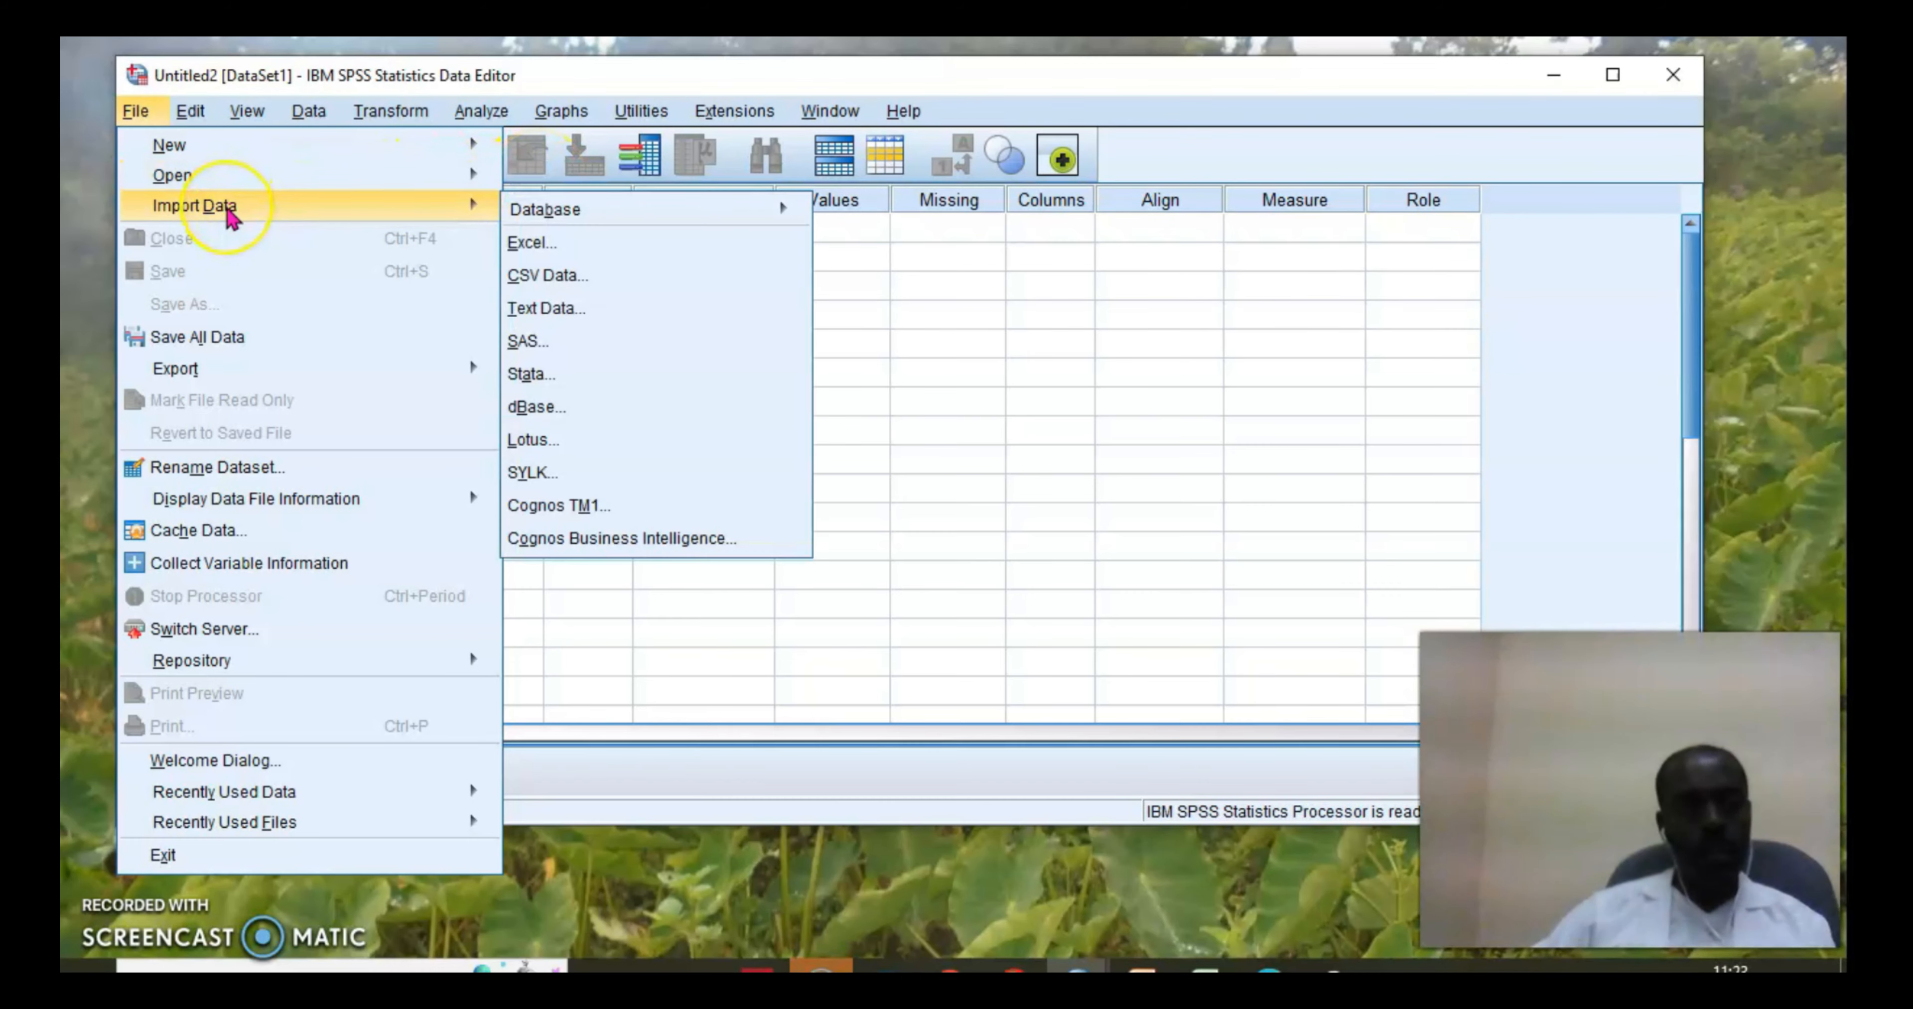
left_click(367, 178)
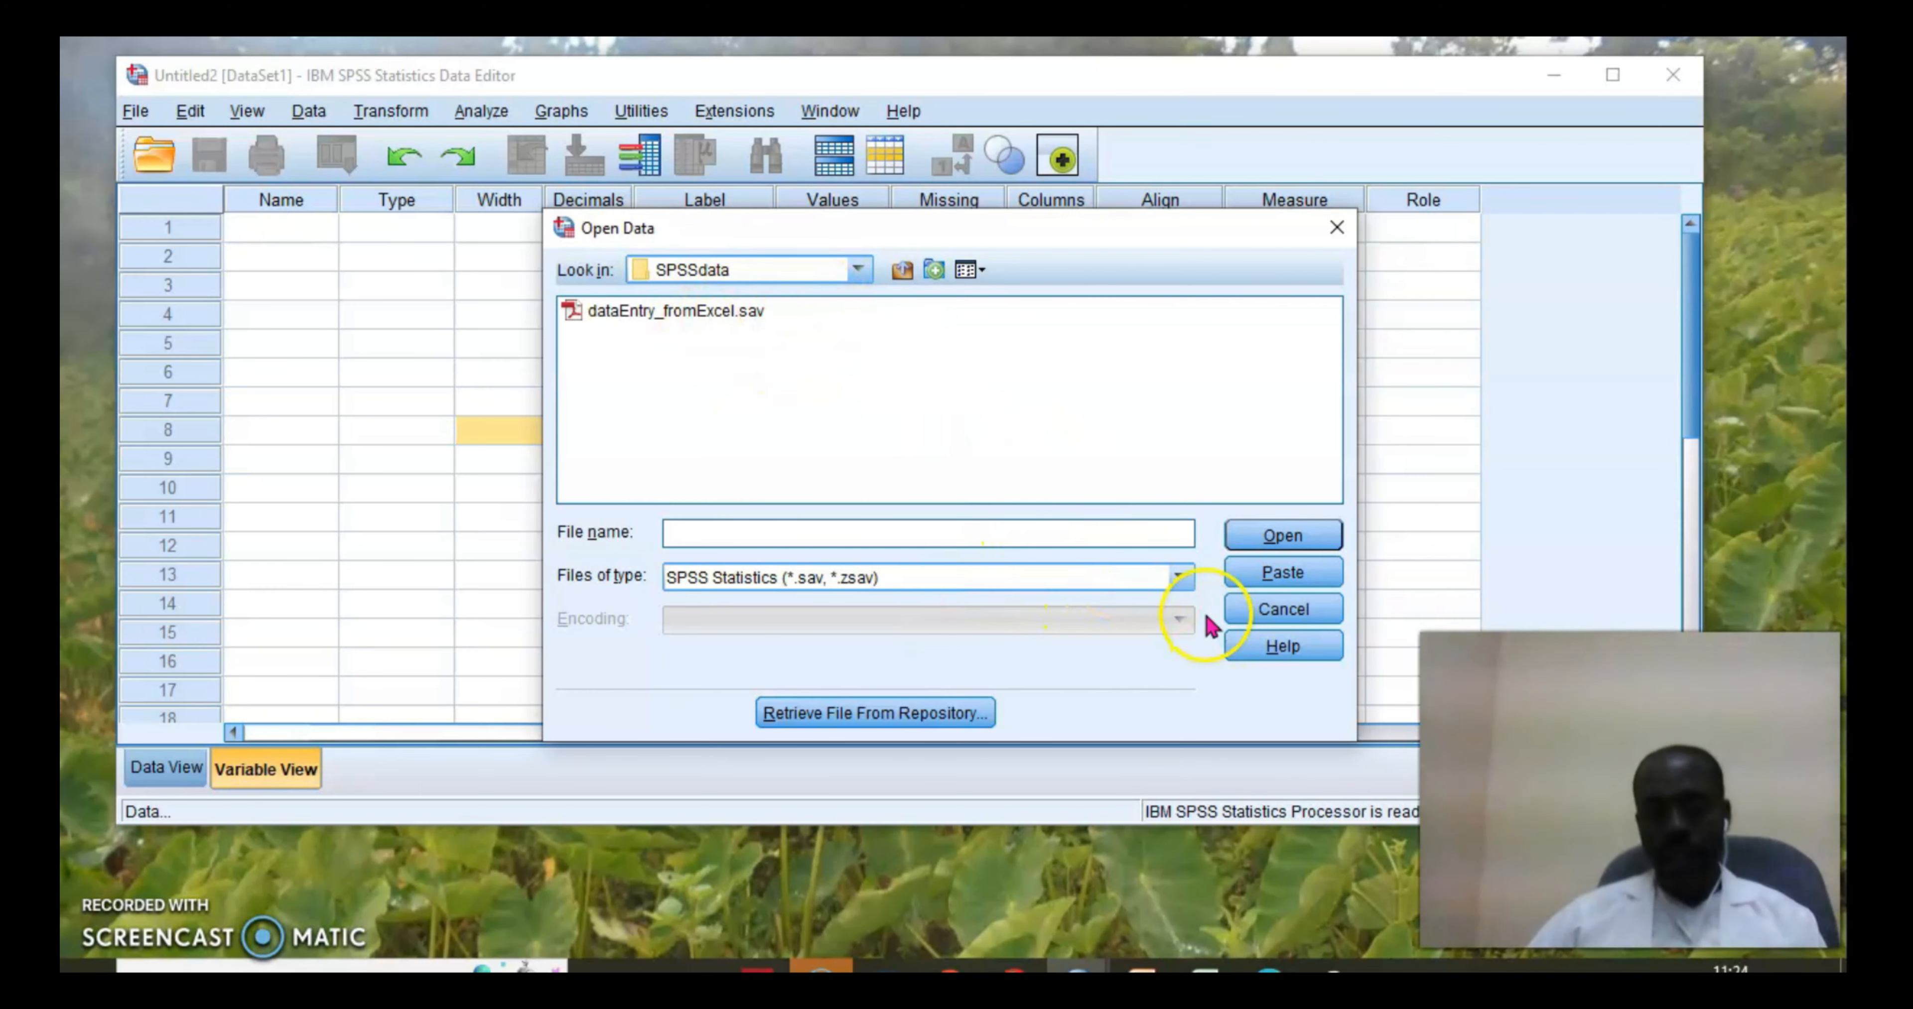
left_click(1180, 578)
left_click(811, 630)
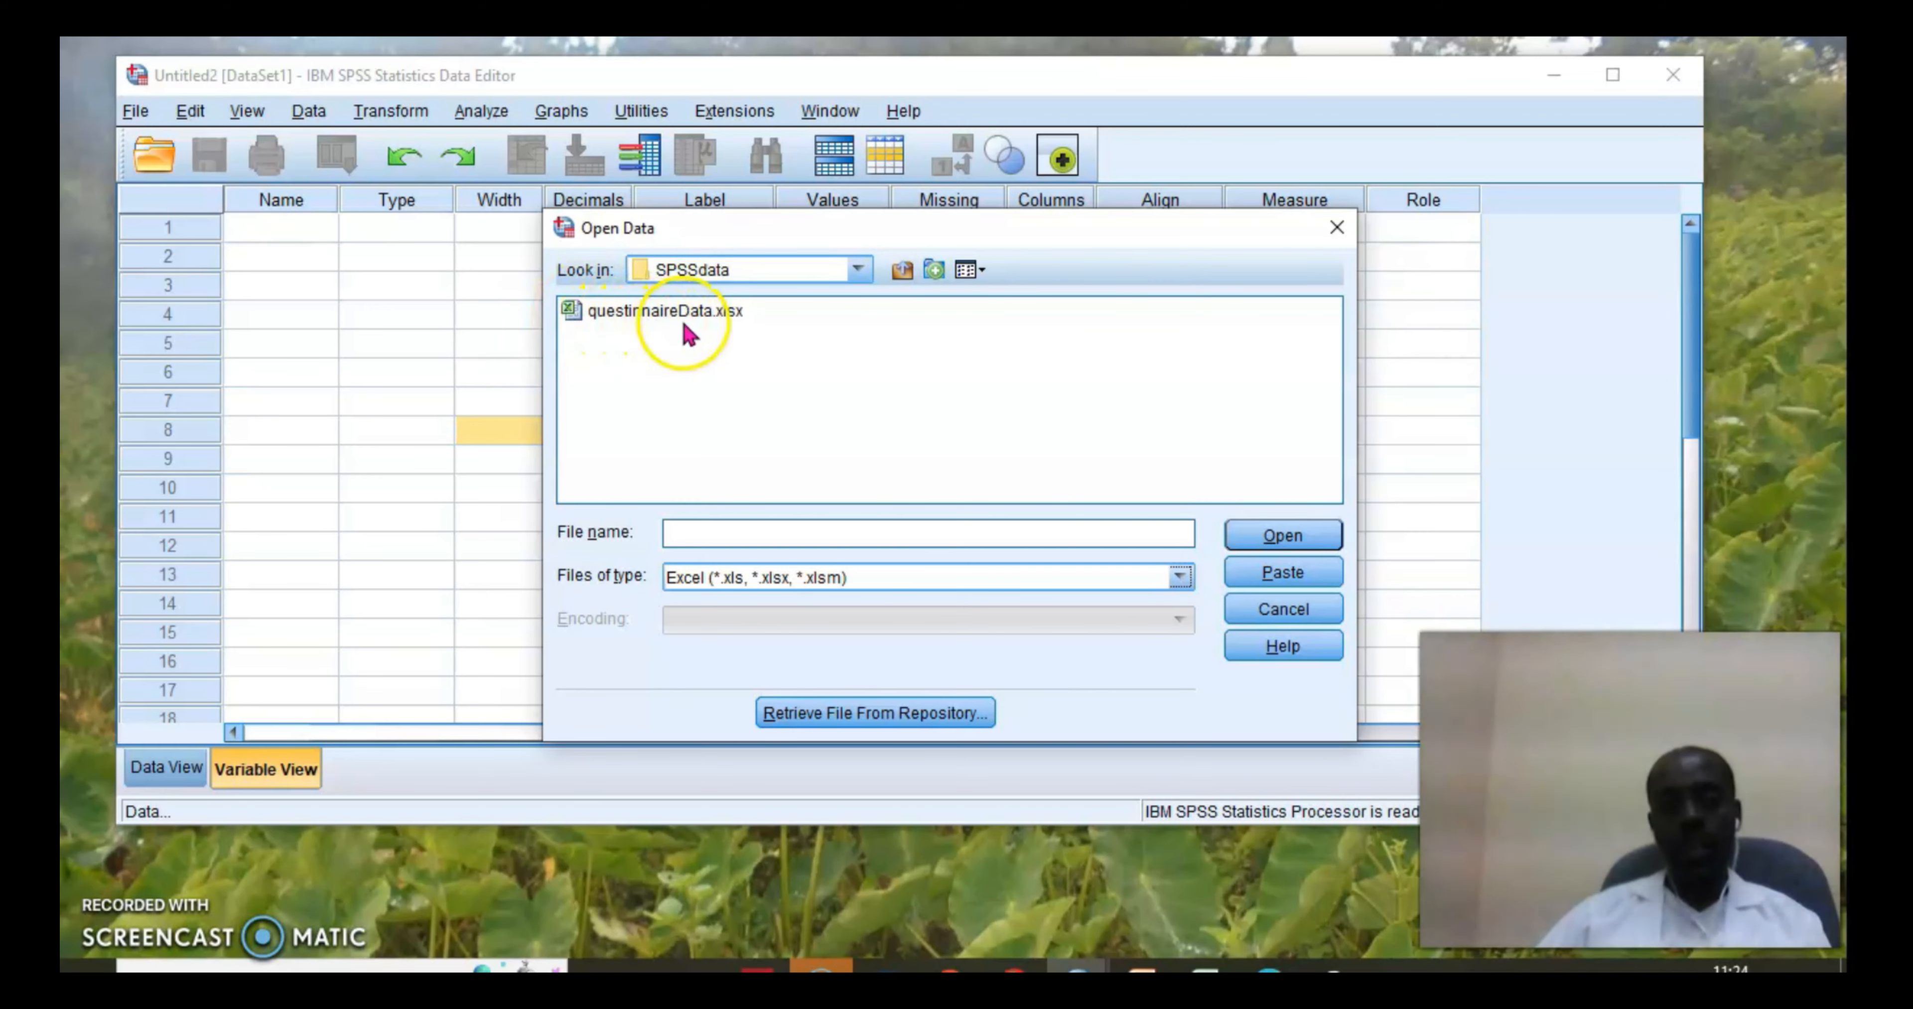
left_click(571, 312)
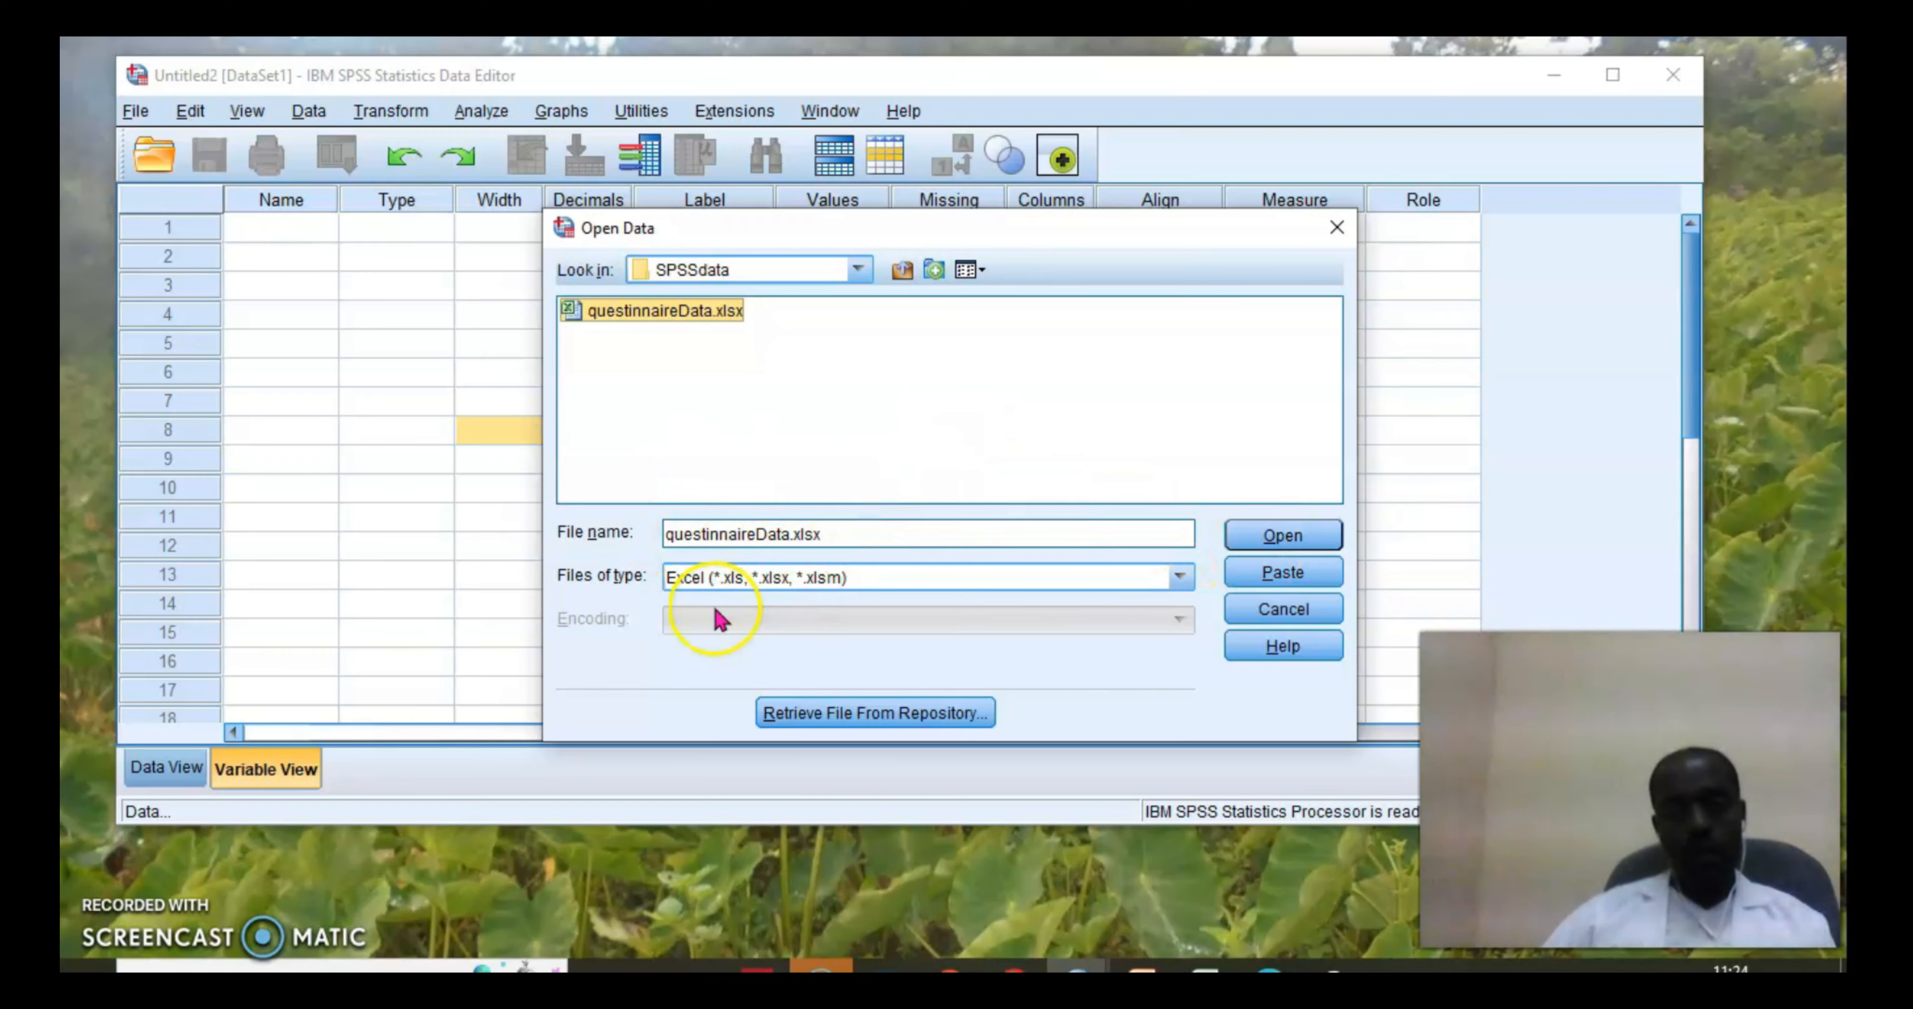
left_click(1279, 536)
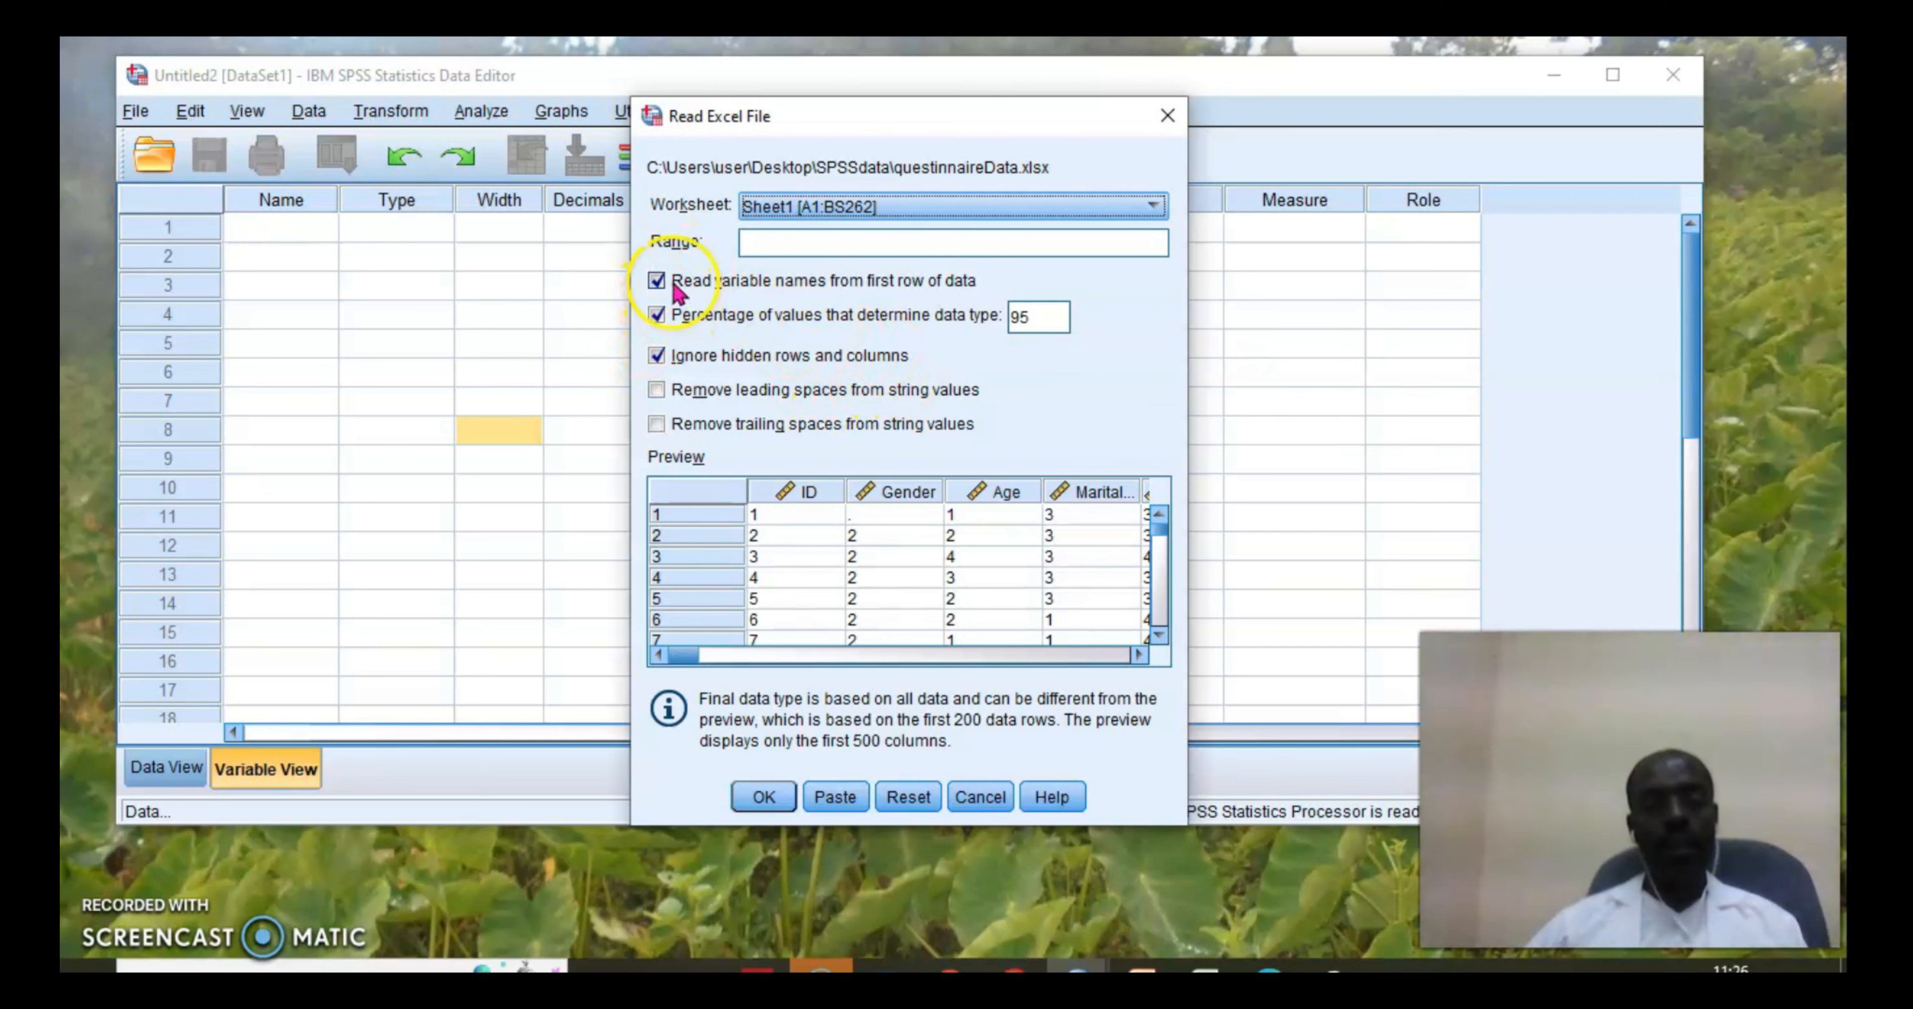
left_click(763, 797)
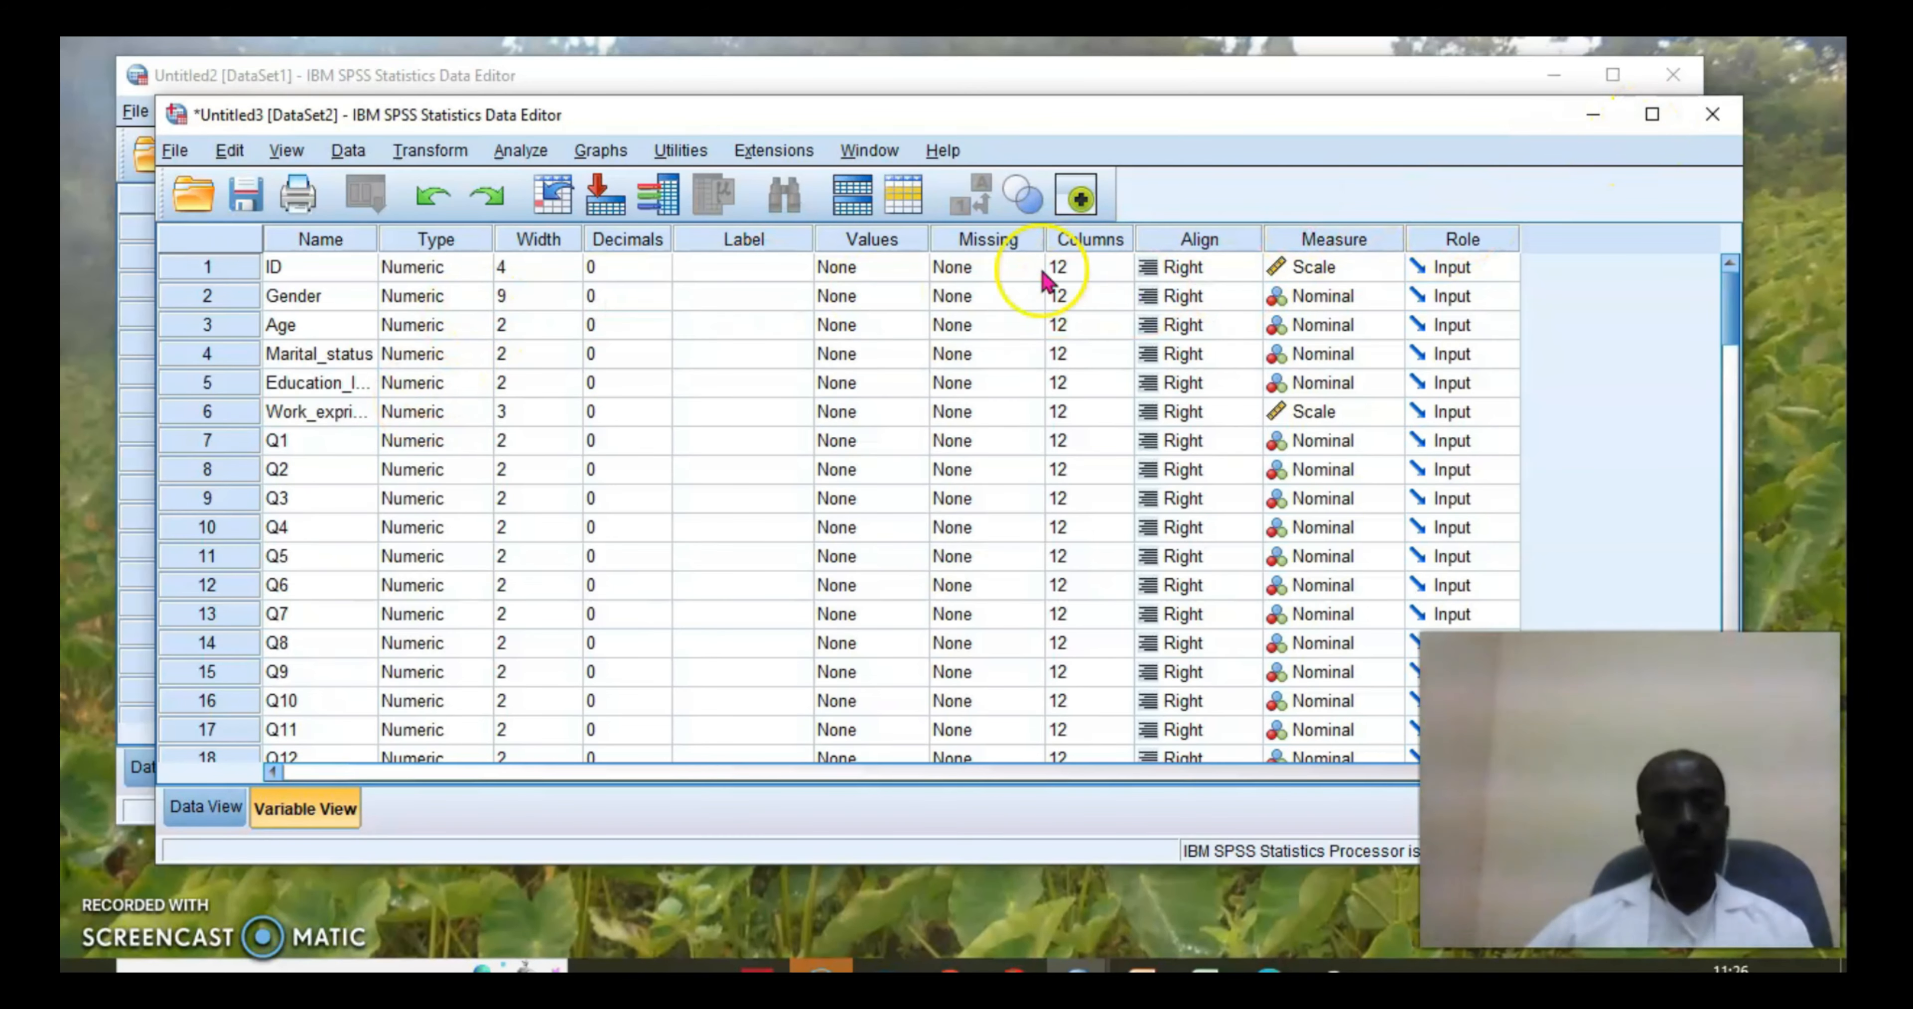
Examine the type options of the ID variable, comparing Numeric with String, and keep it Numeric
scroll(1067, 405, "down", 2)
scroll(833, 478, "up", 2)
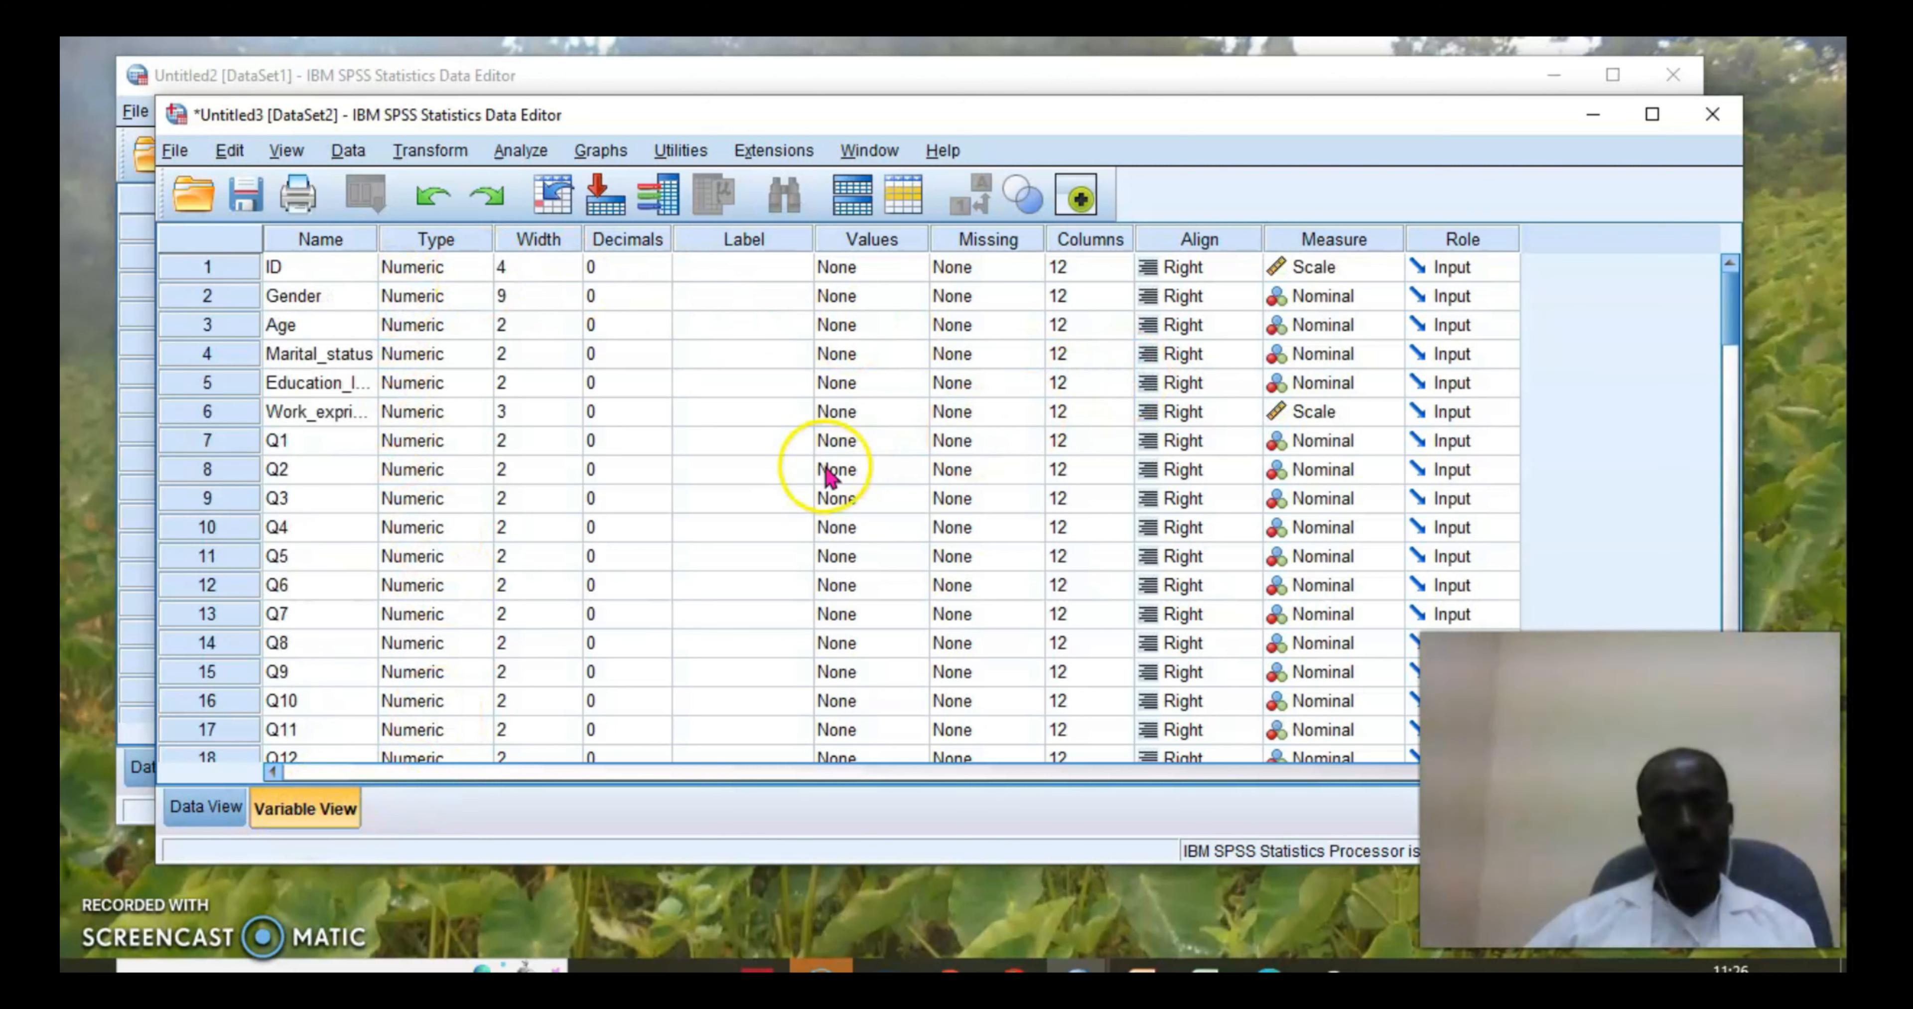
left_click(280, 271)
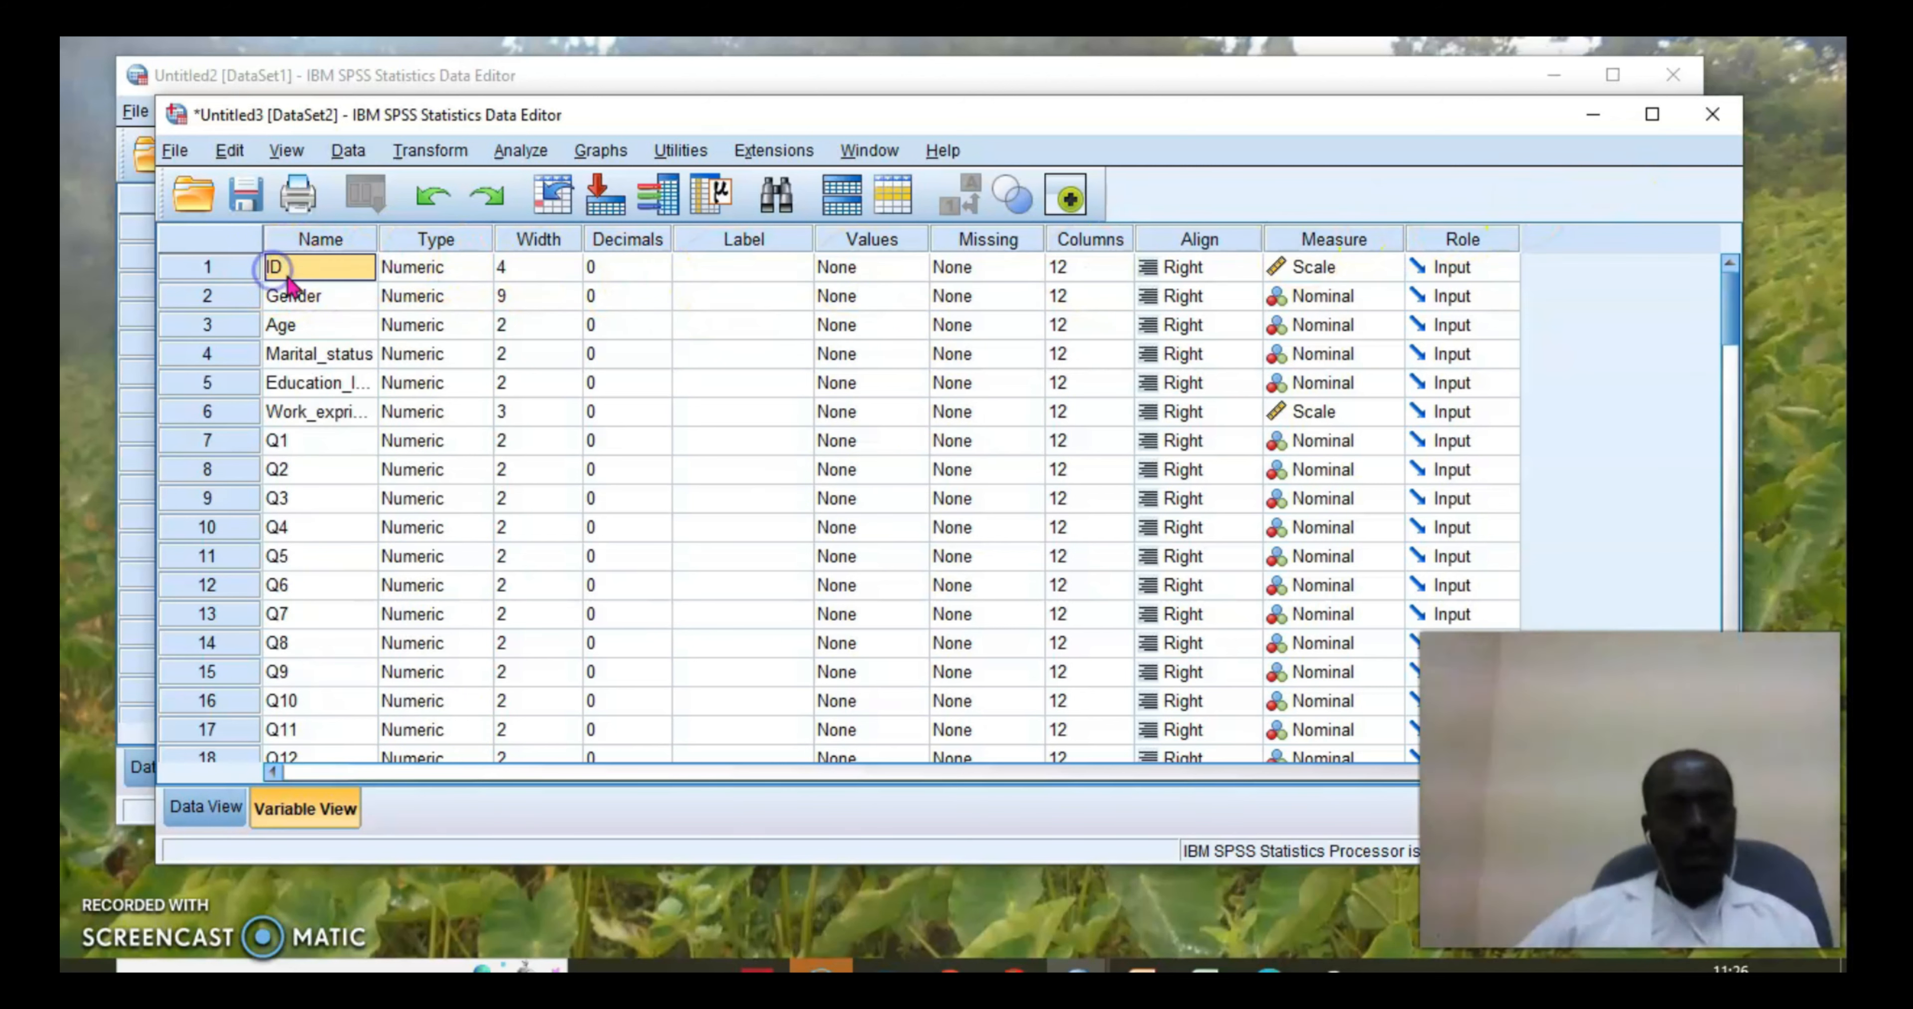
left_click(444, 269)
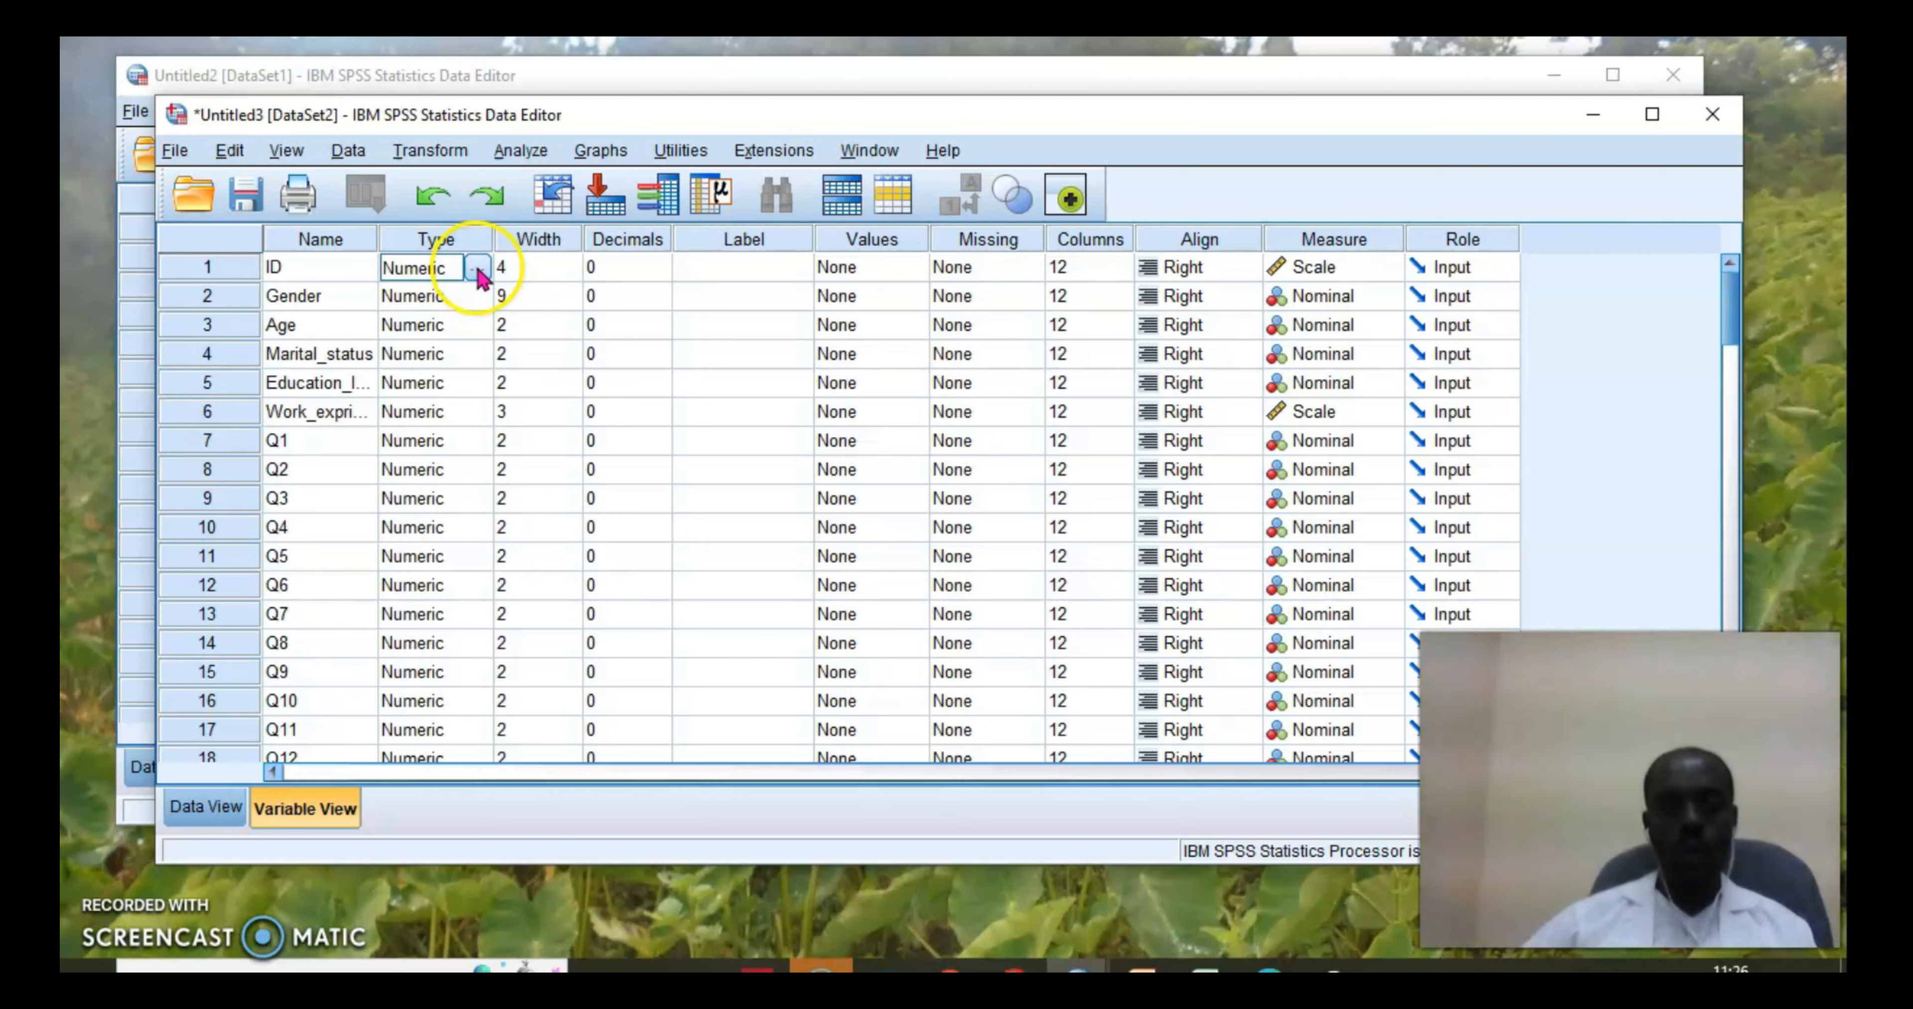
left_click(415, 267)
left_click(477, 267)
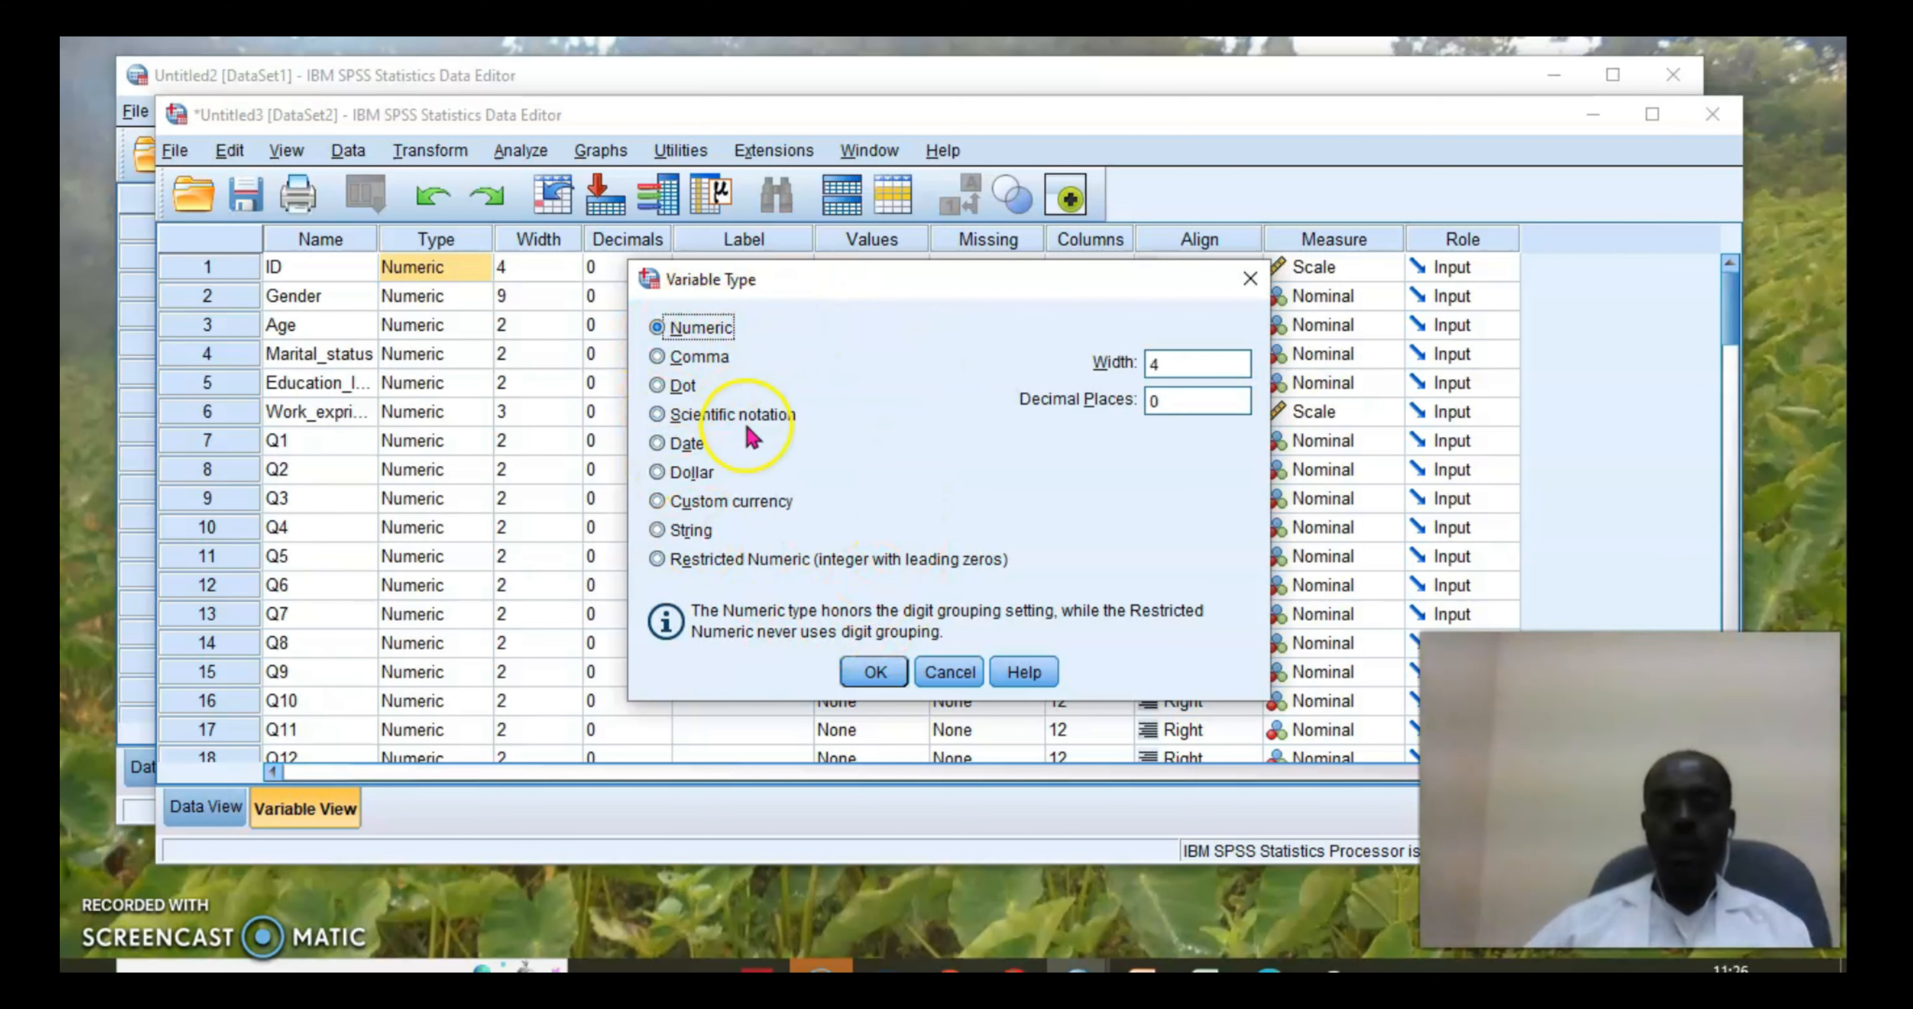
left_click(659, 329)
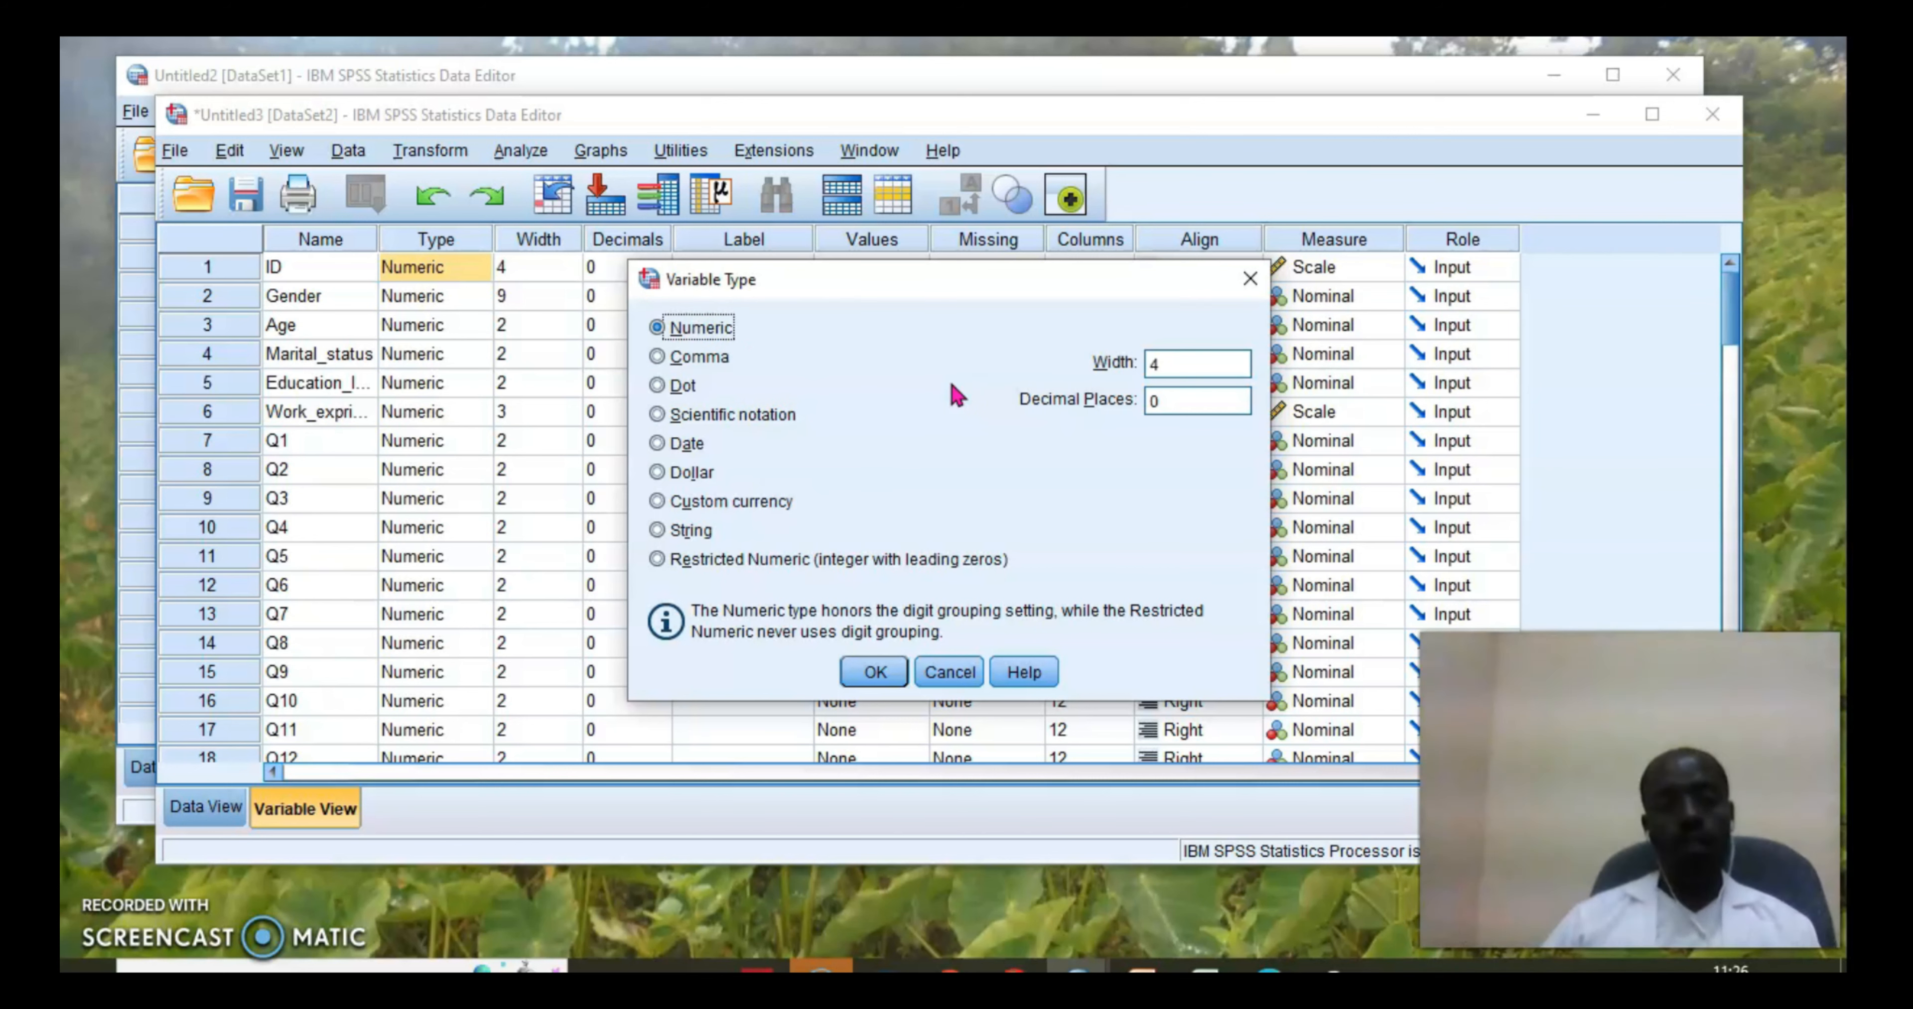
left_click(658, 530)
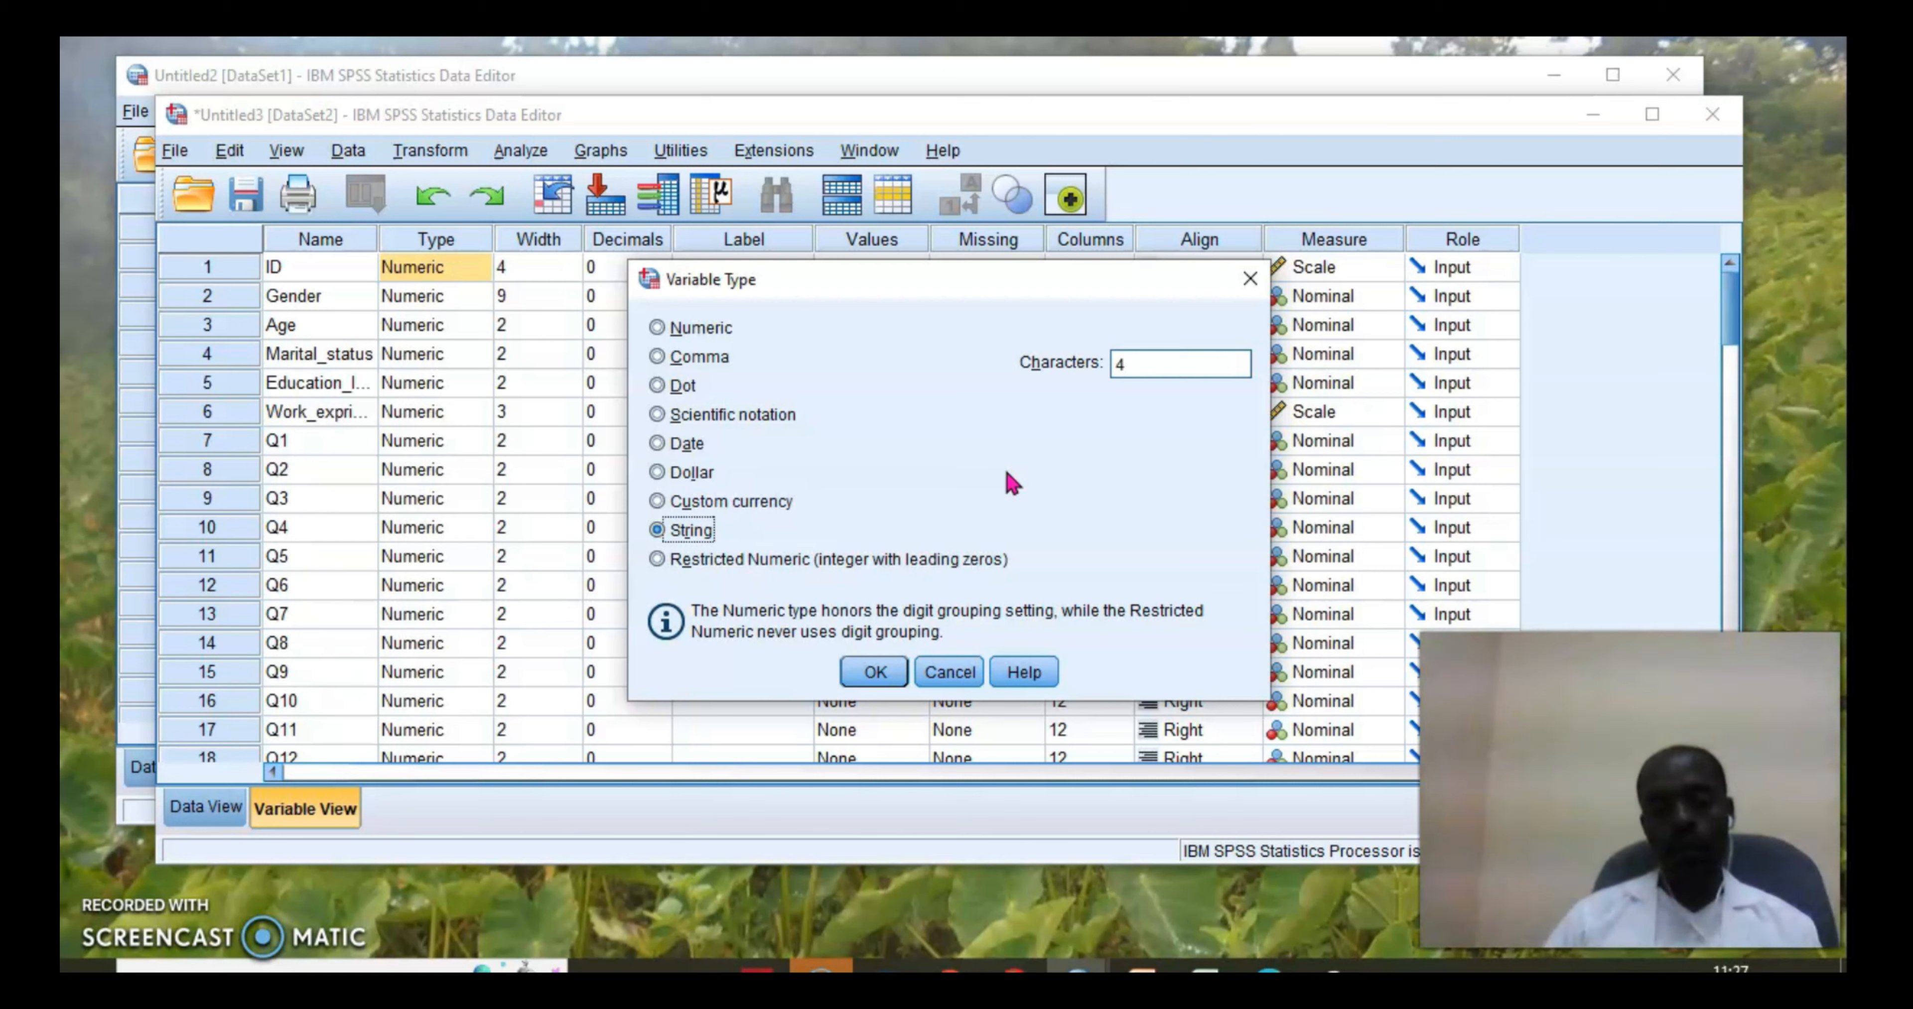
left_click(676, 533)
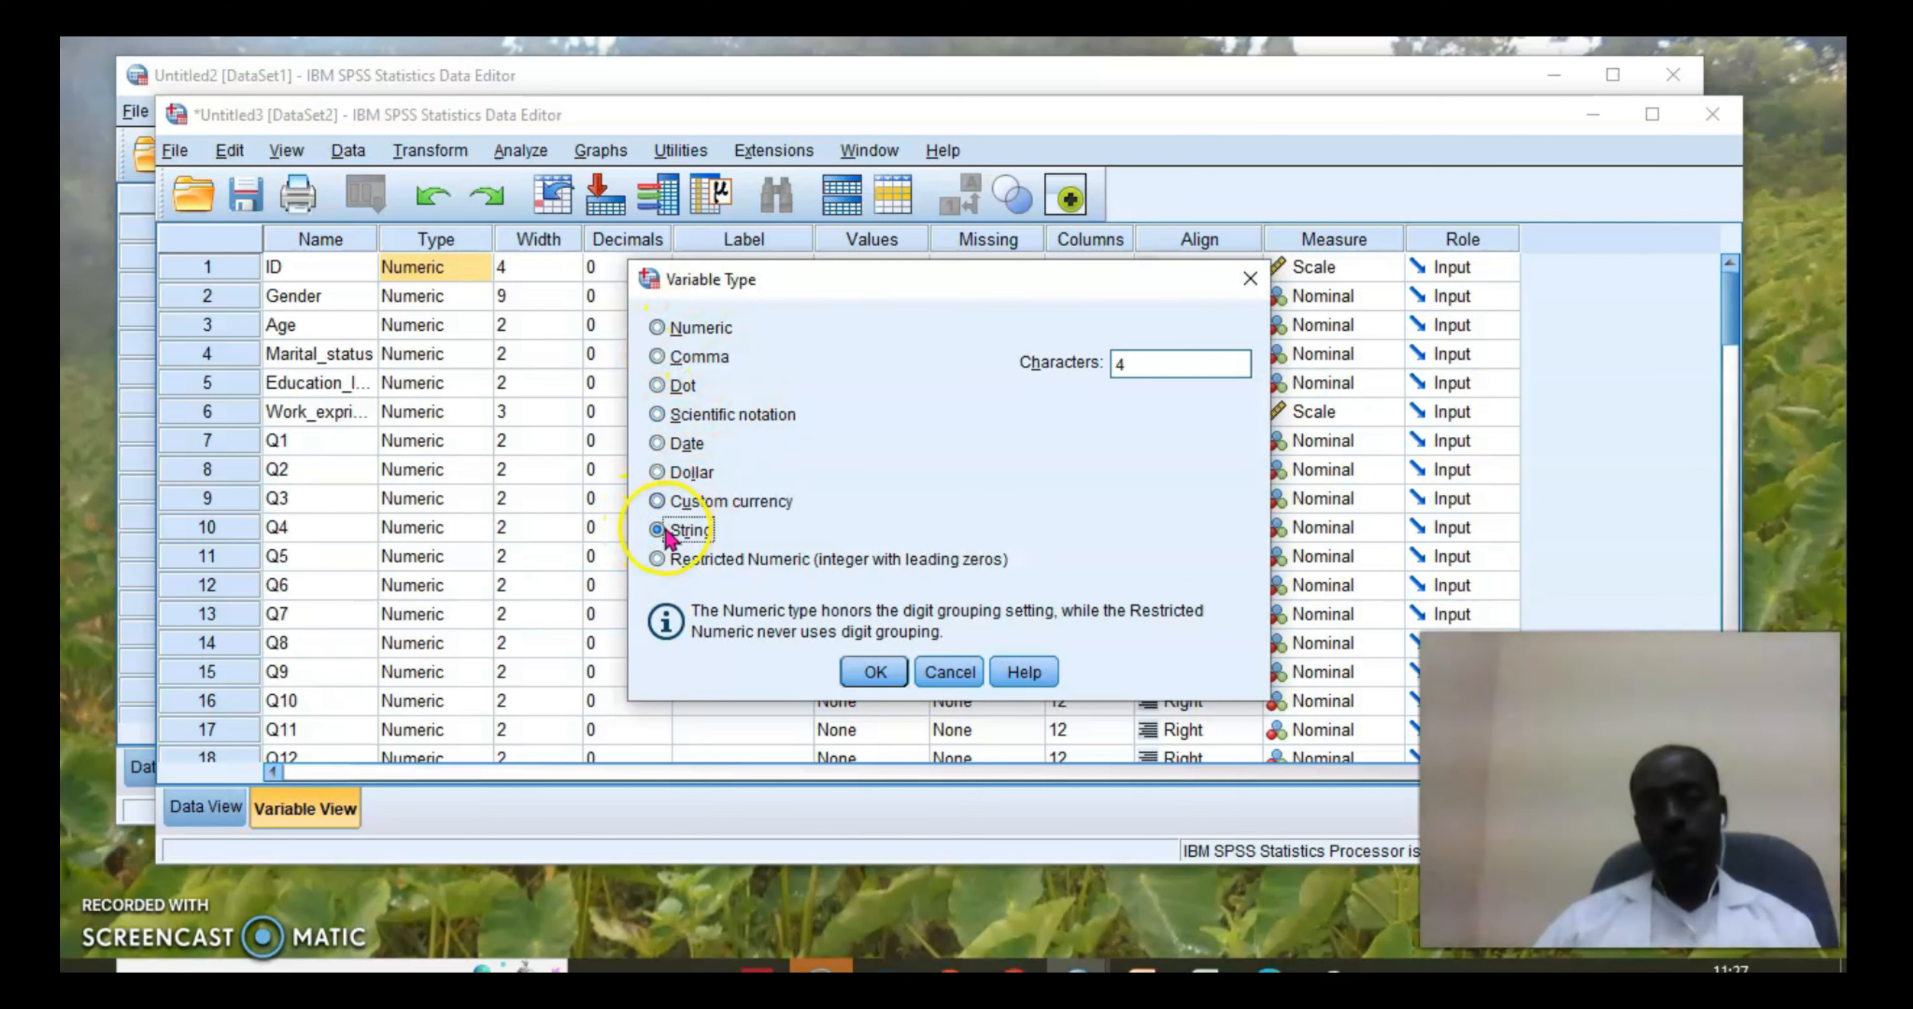
left_click(658, 328)
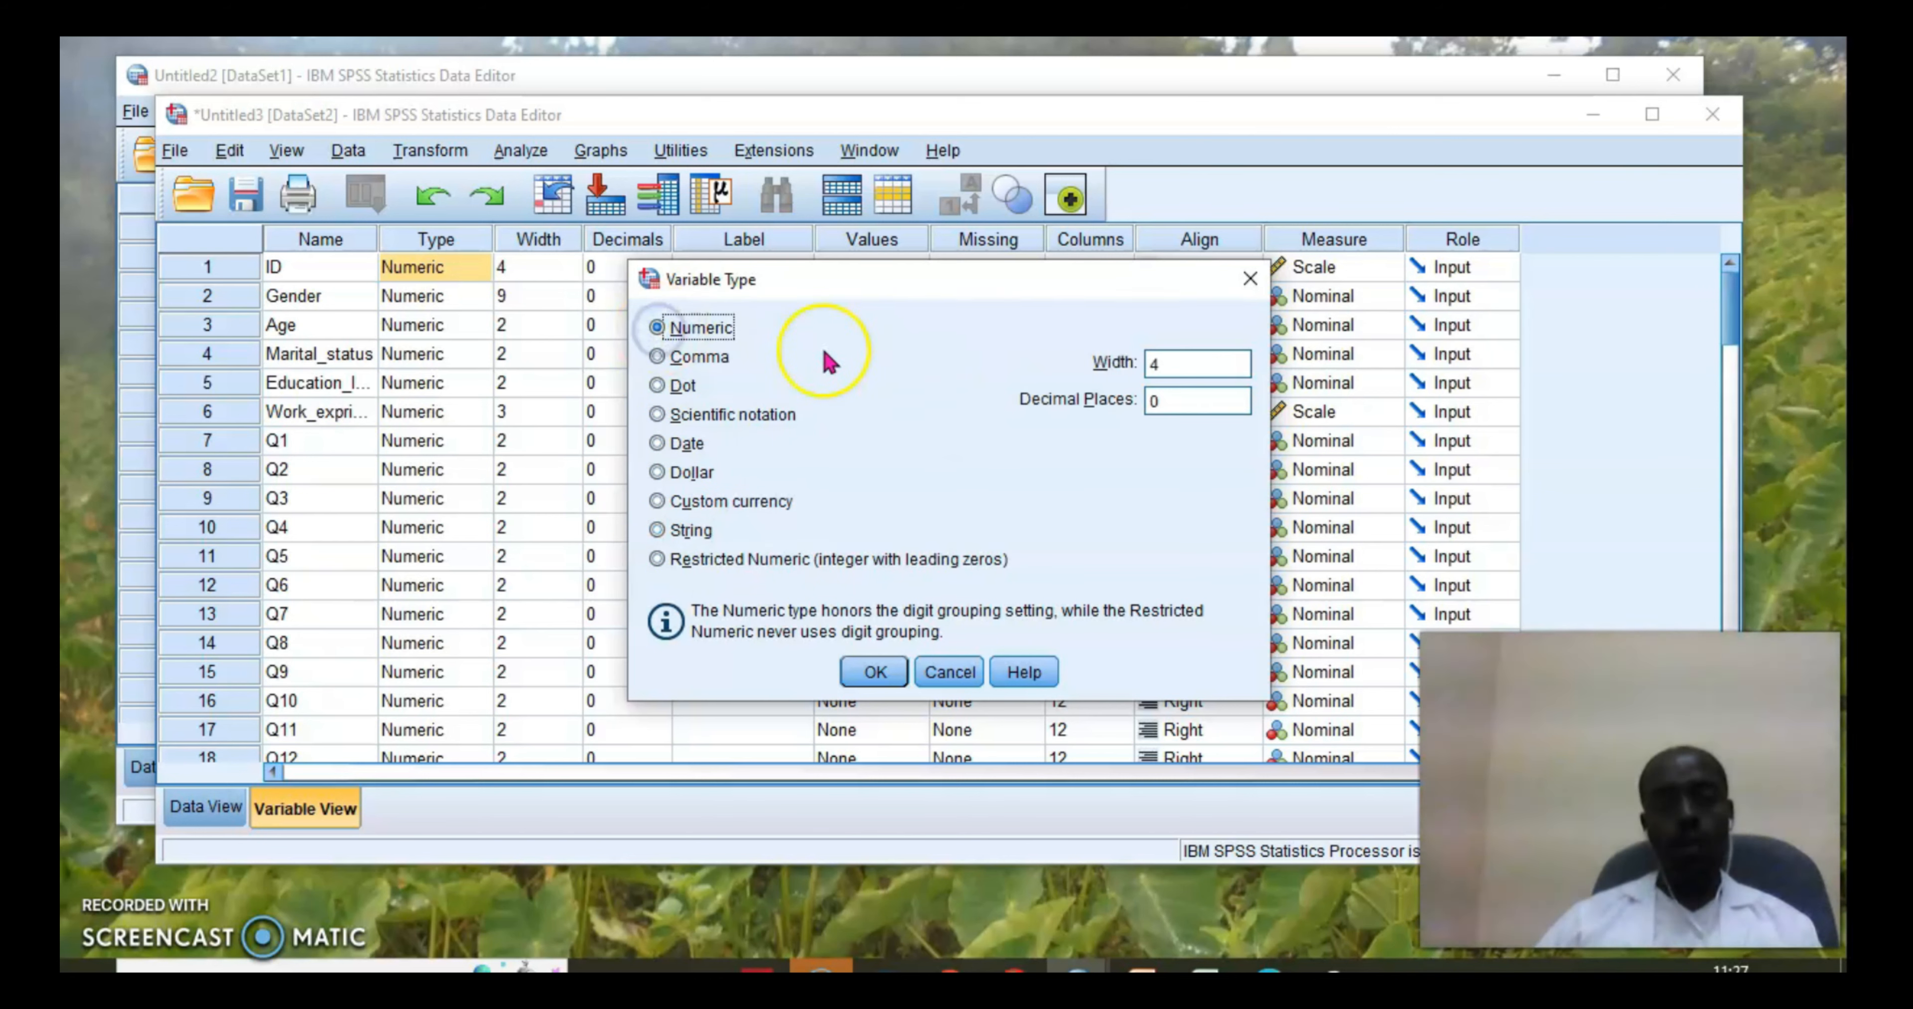
left_click(878, 673)
Inspect the Width settings of the imported variables, from ID down to Q1
left_click(529, 275)
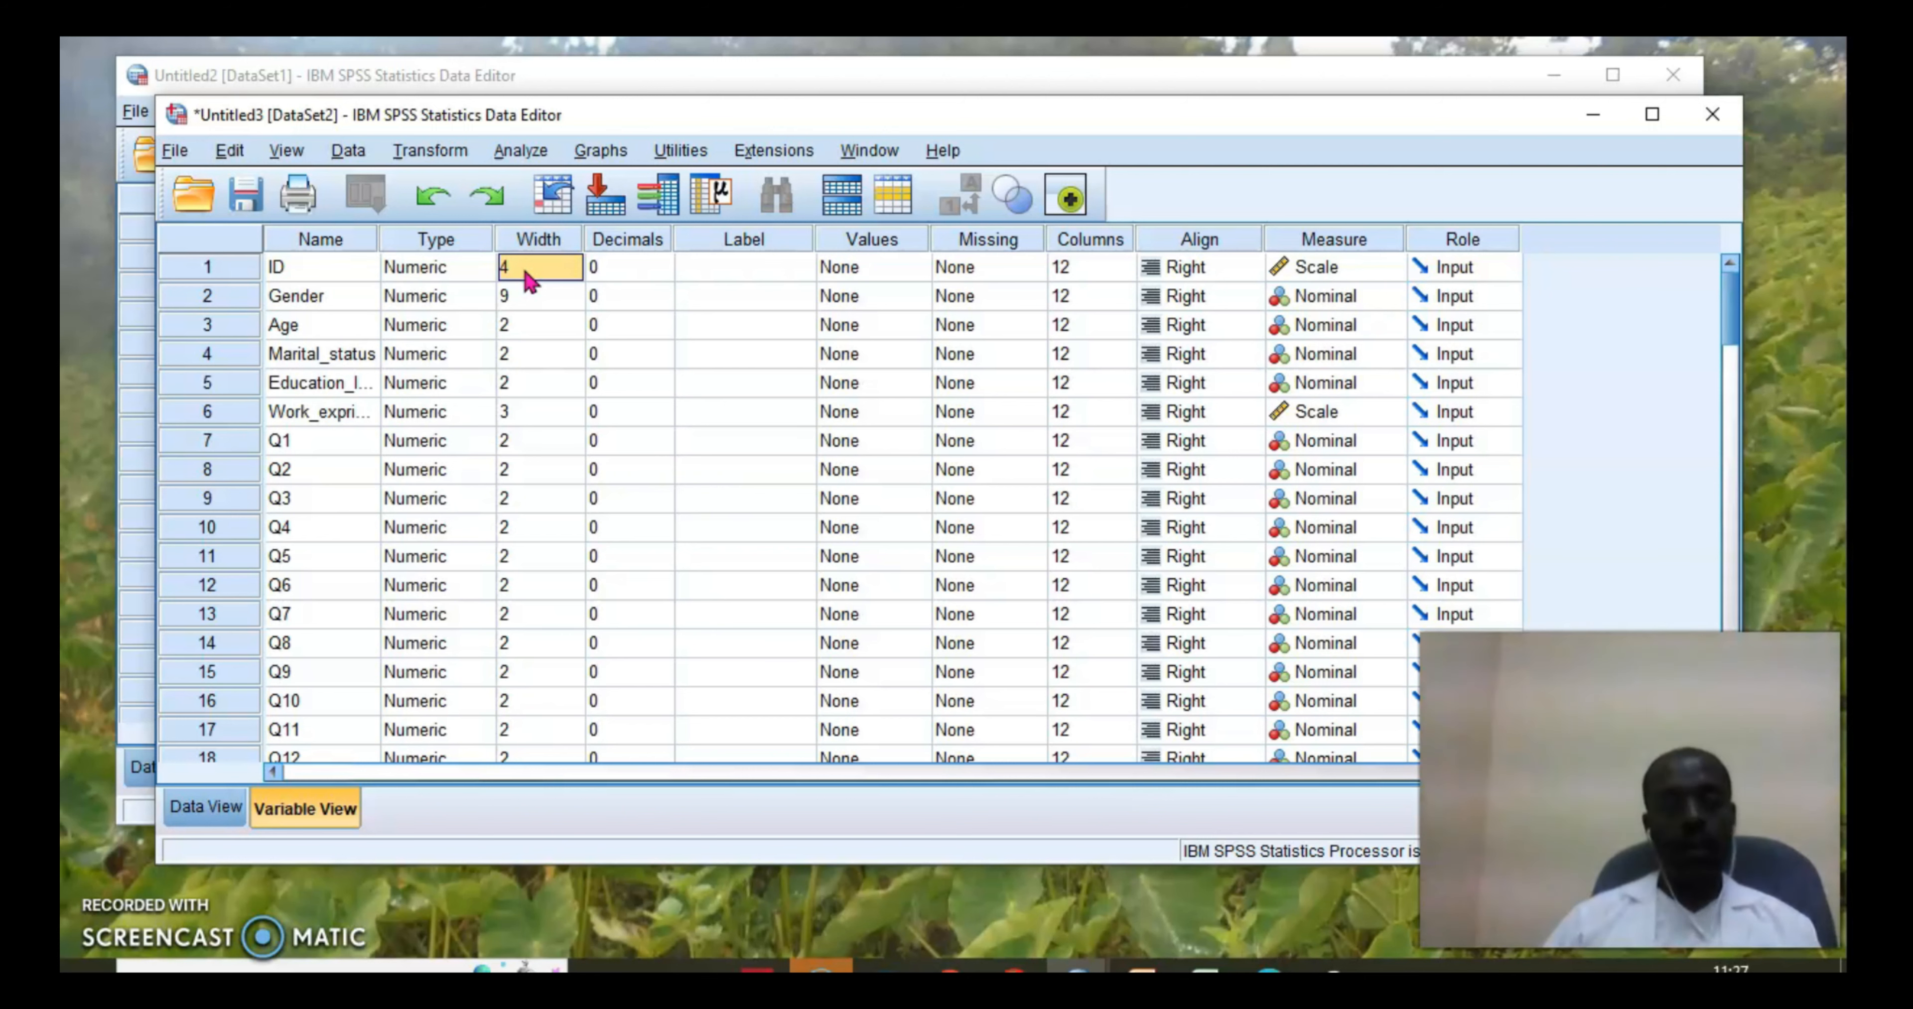
left_click(525, 274)
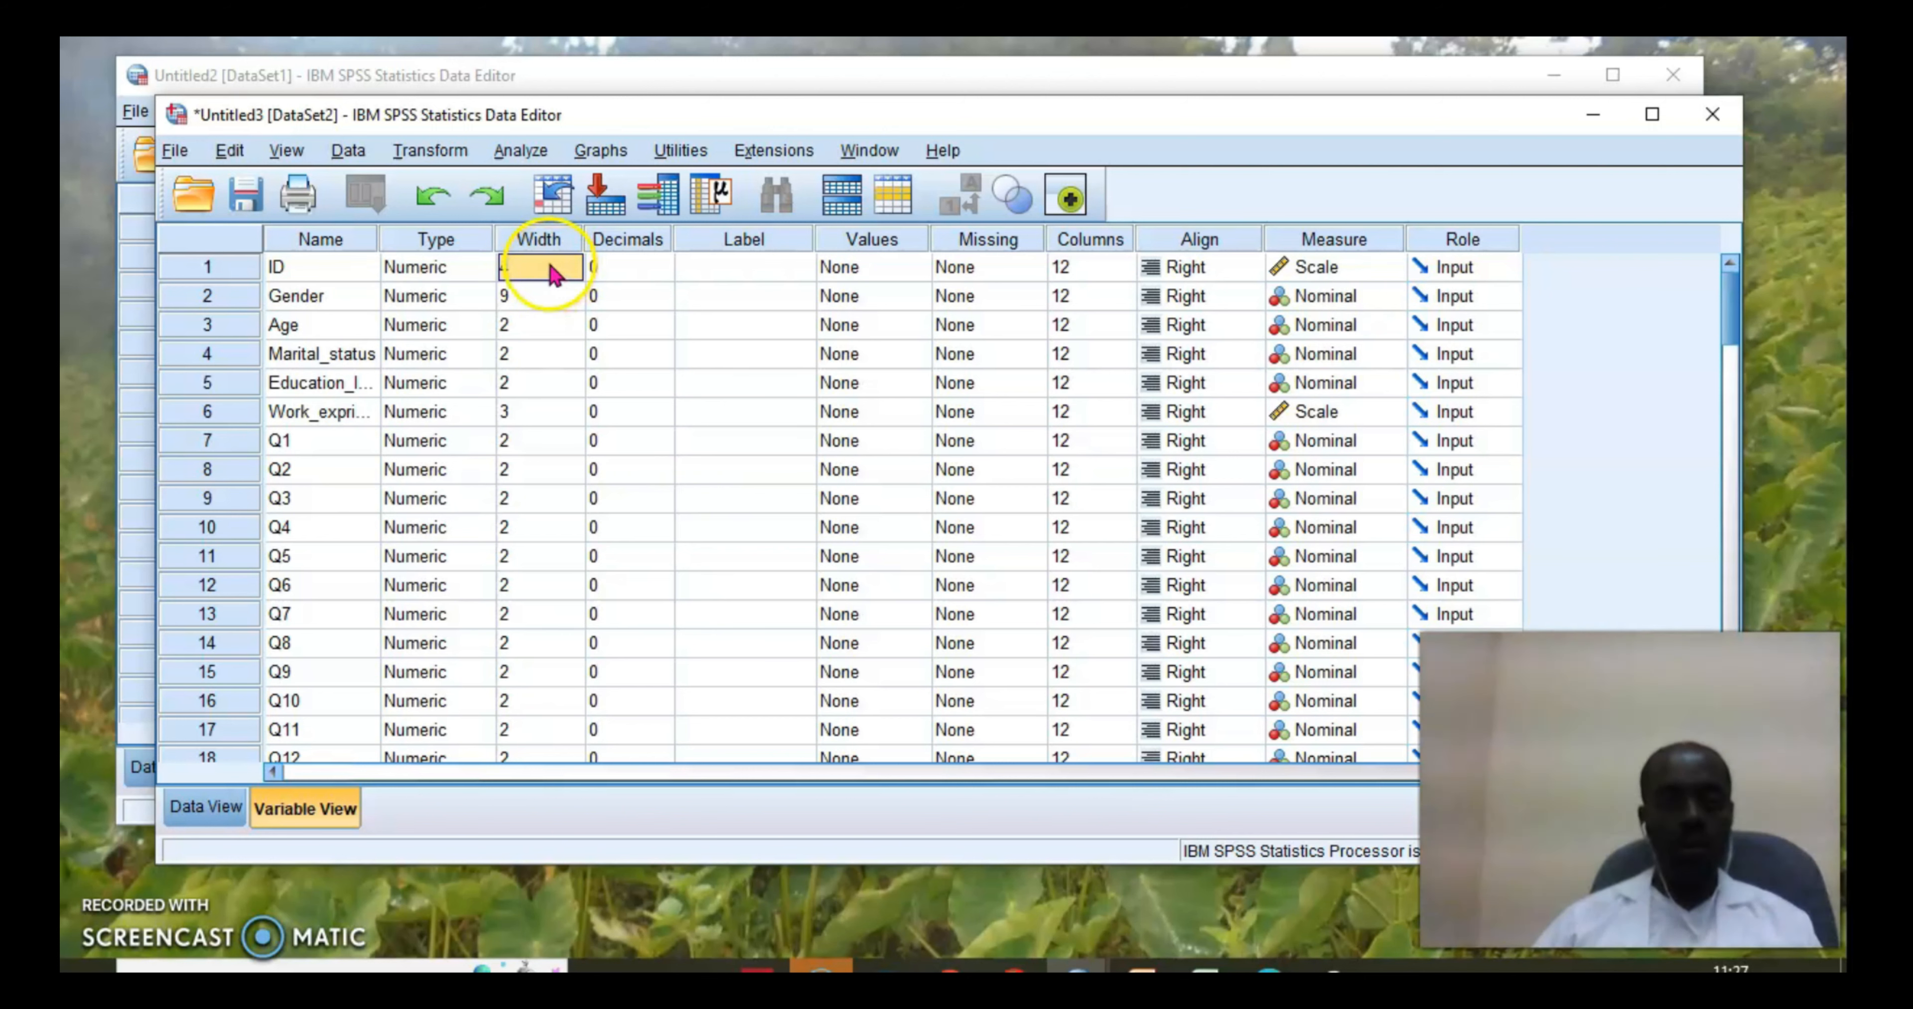
left_click(521, 269)
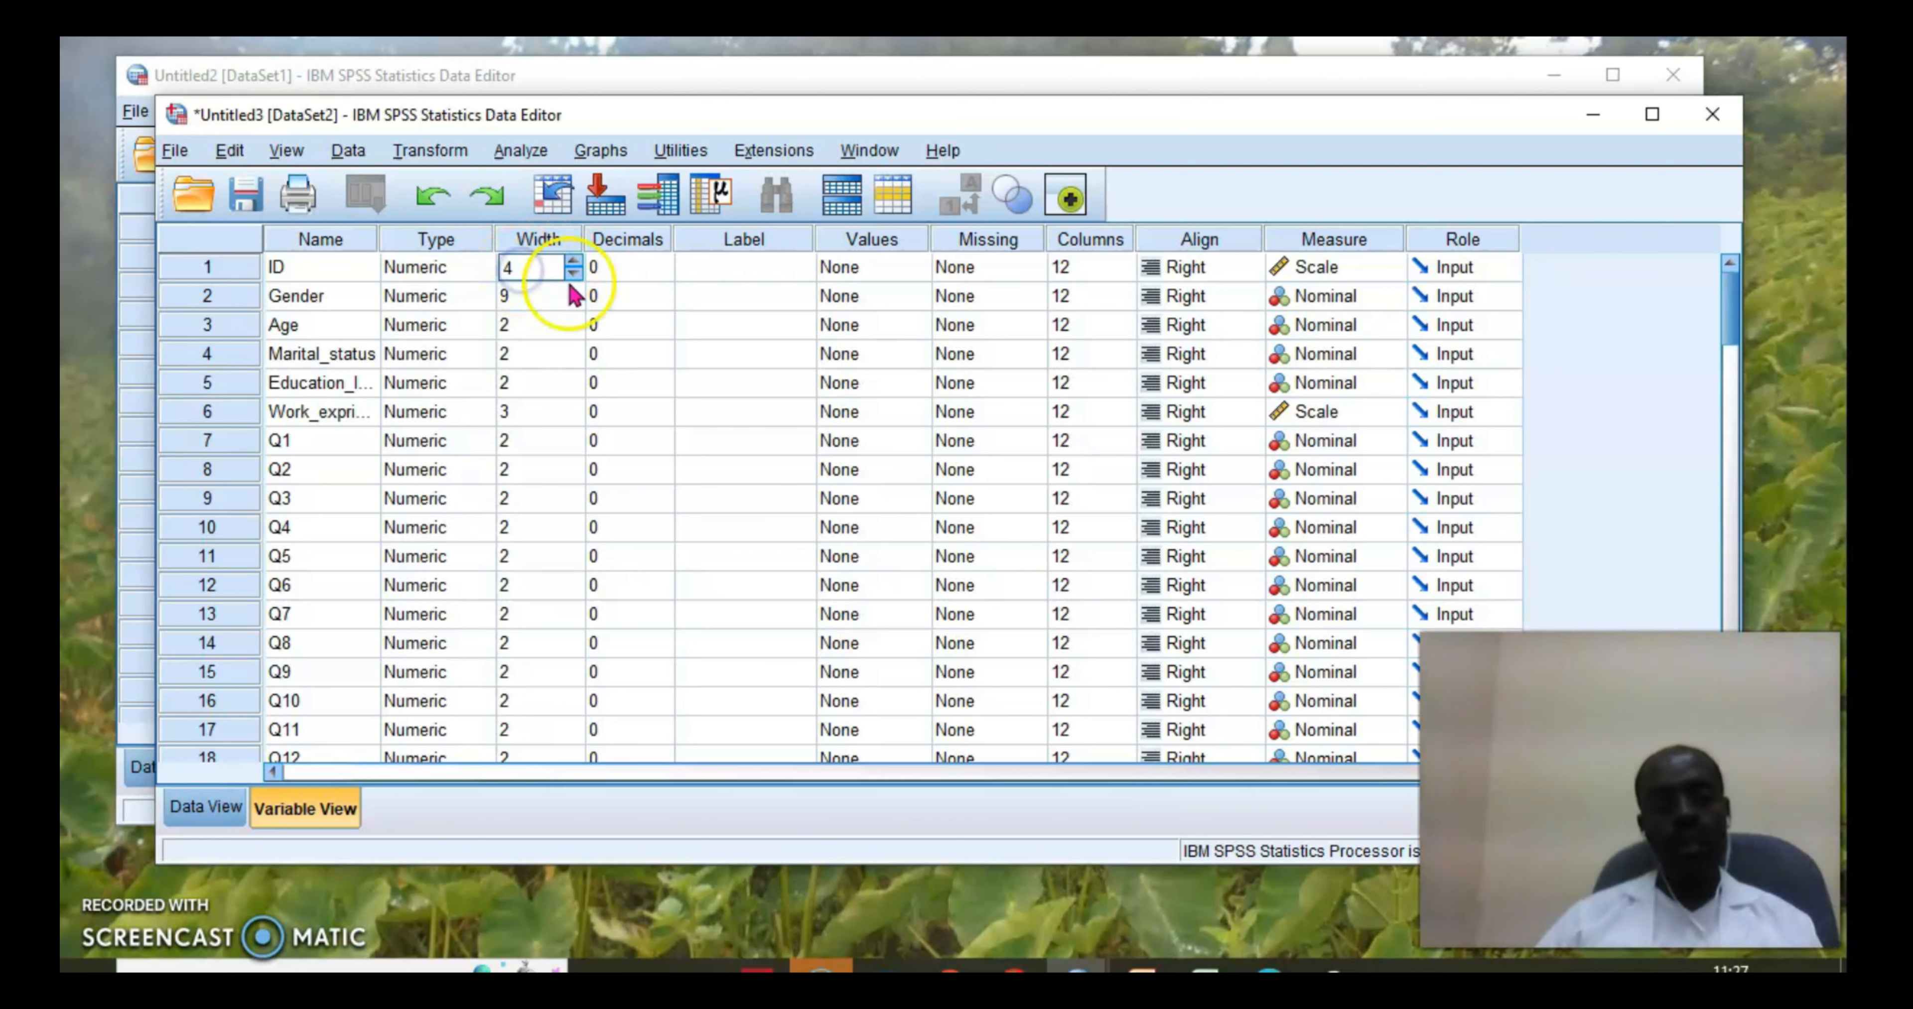
left_click(545, 296)
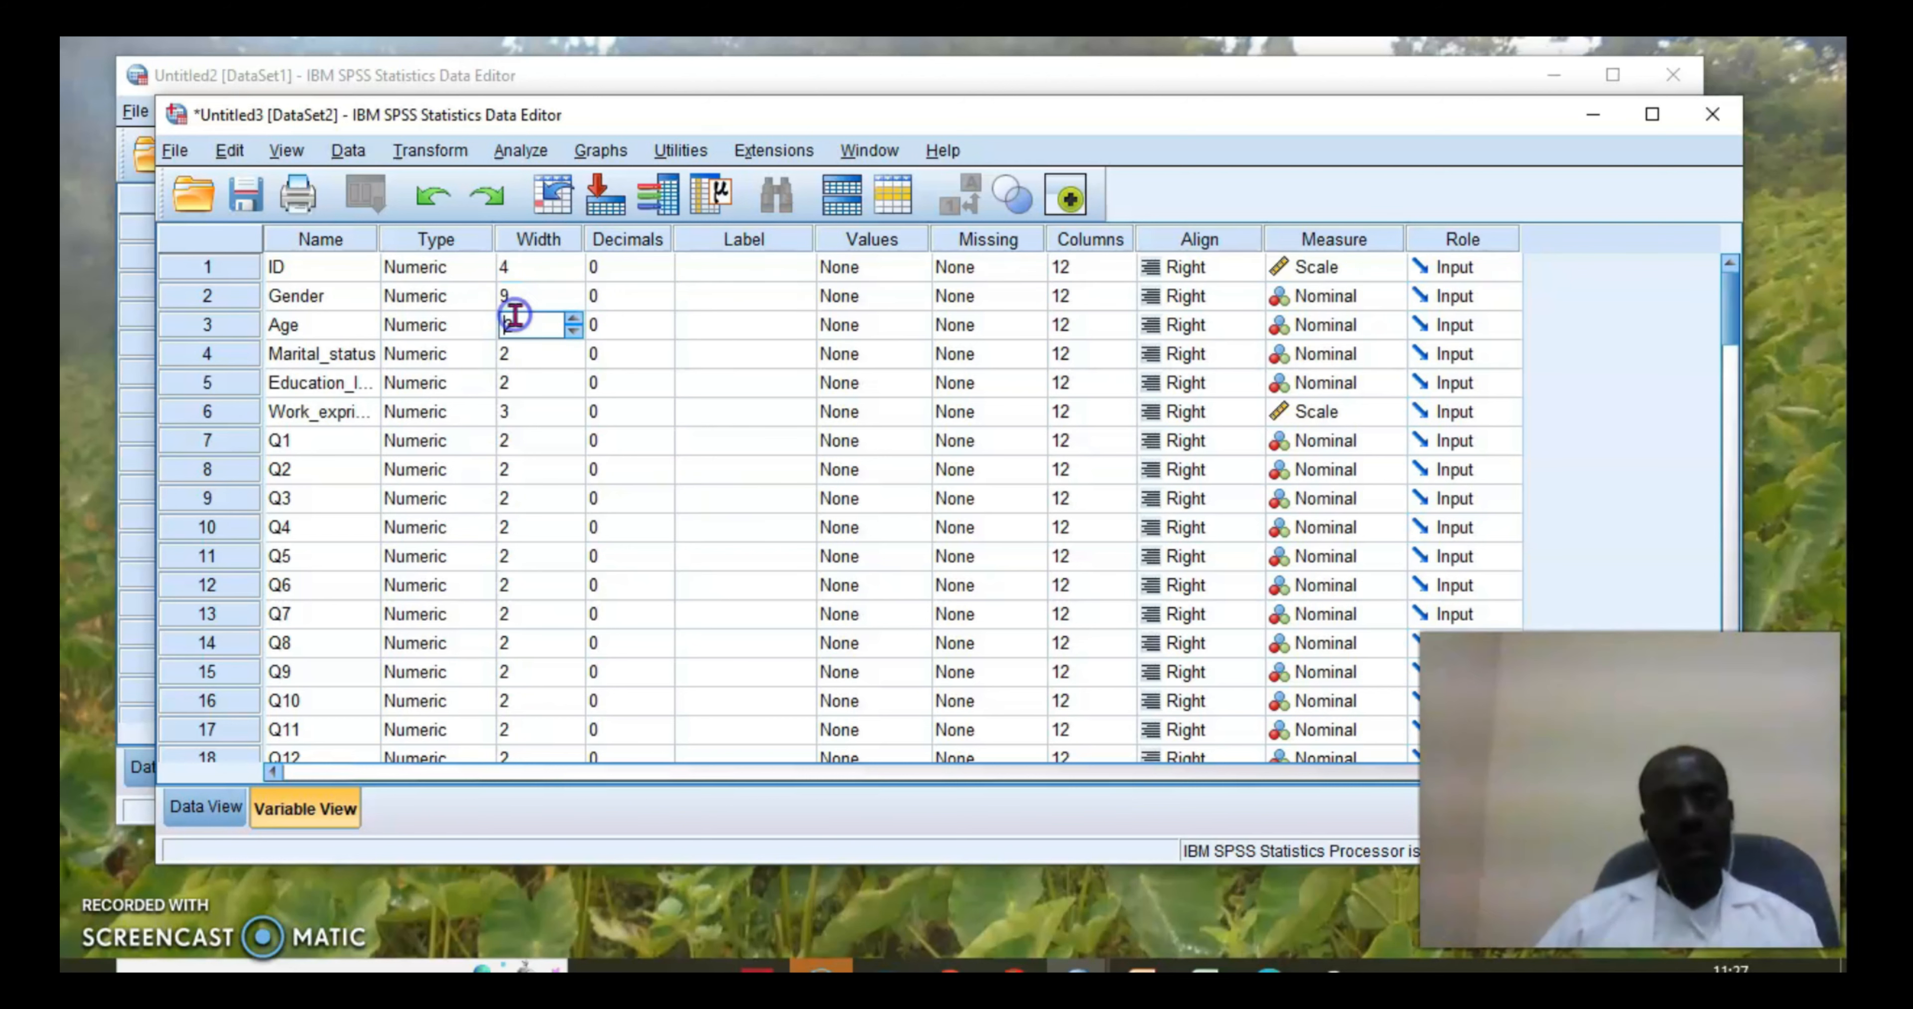
left_click(530, 386)
left_click(535, 445)
Inspect the Decimals settings of the imported variables, including Marital_status and Q3
left_click(628, 239)
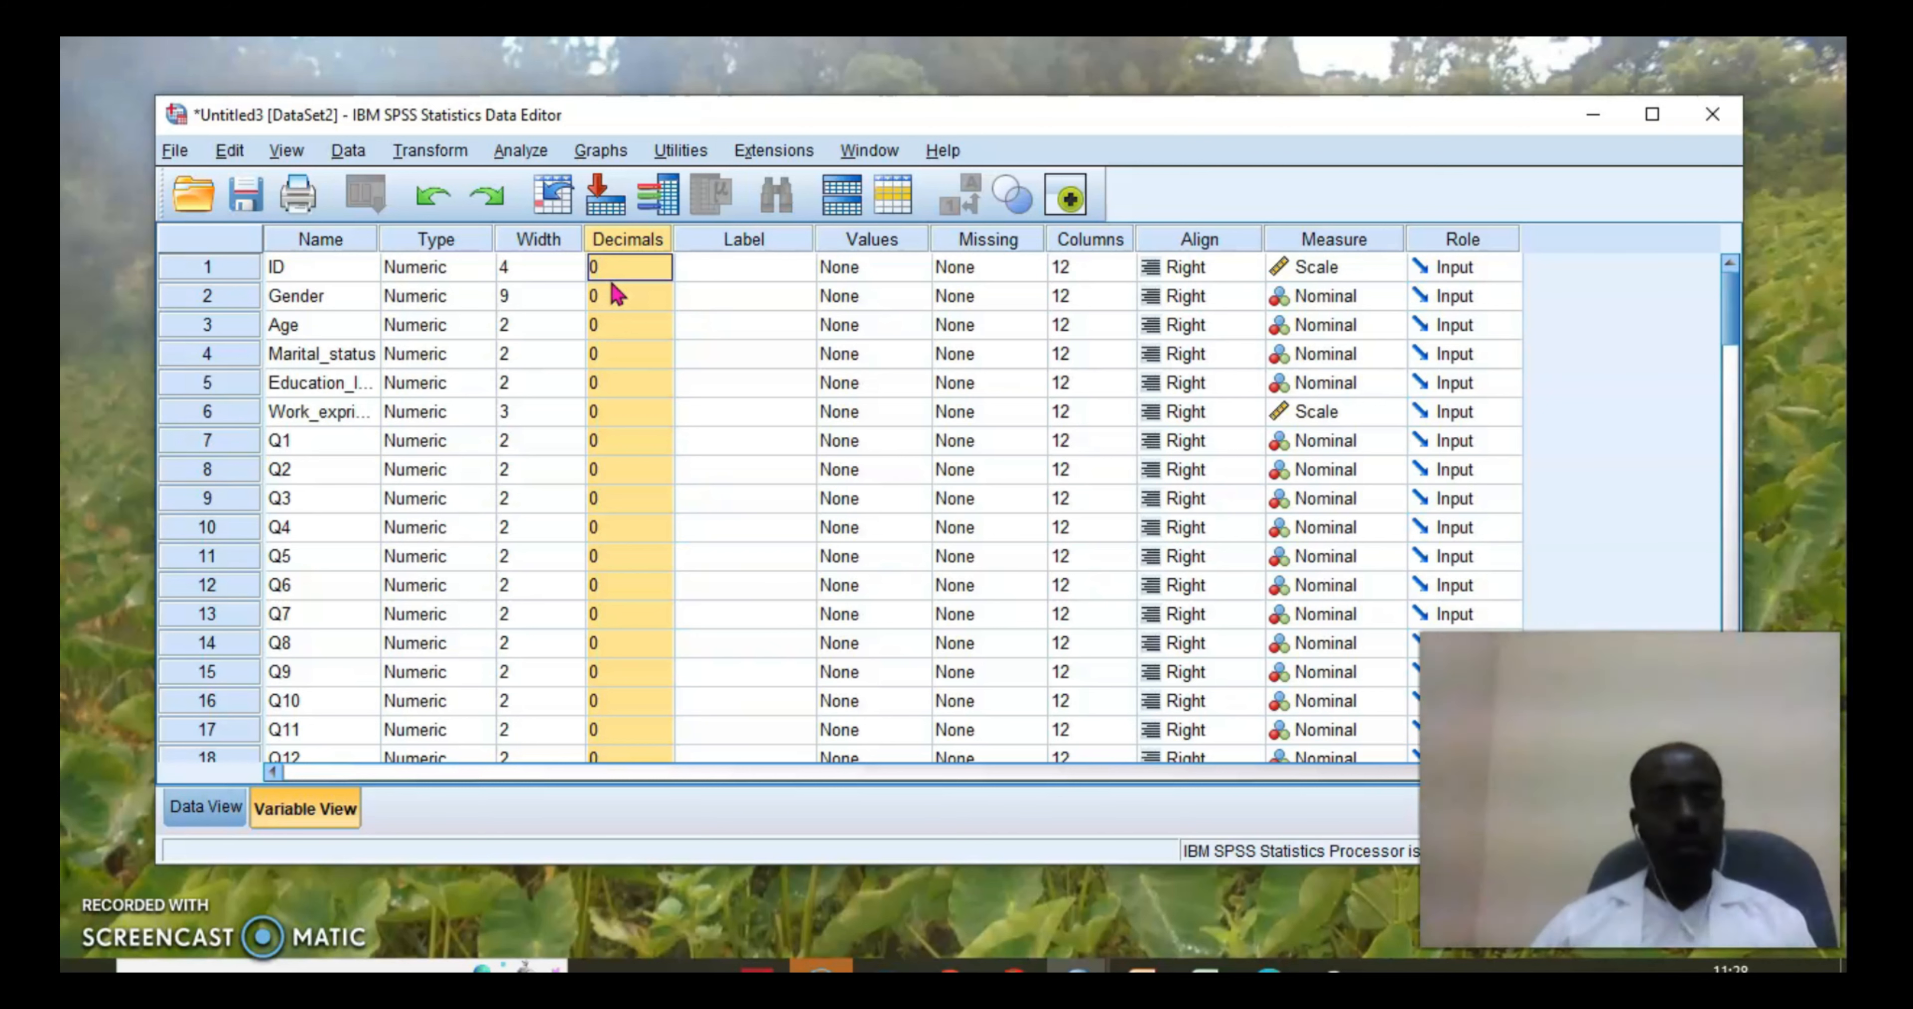
left_click(615, 296)
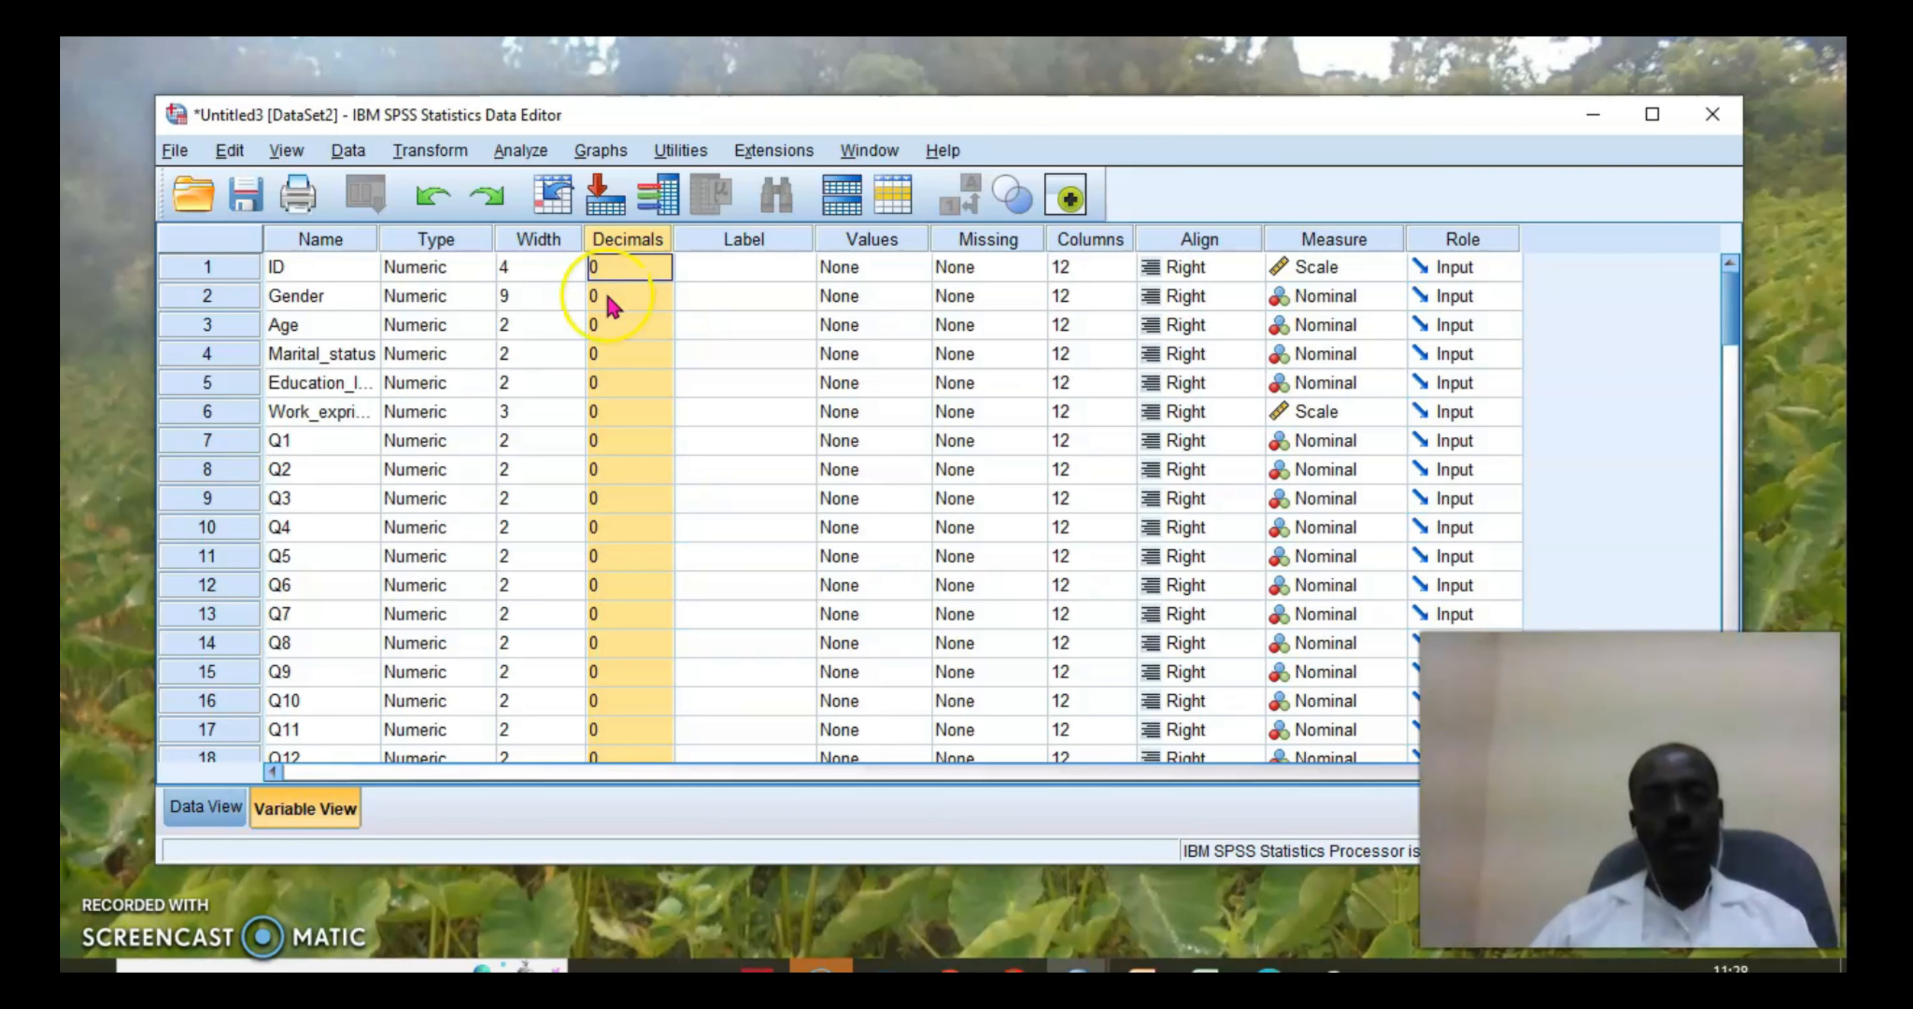
left_click(621, 357)
left_click(621, 499)
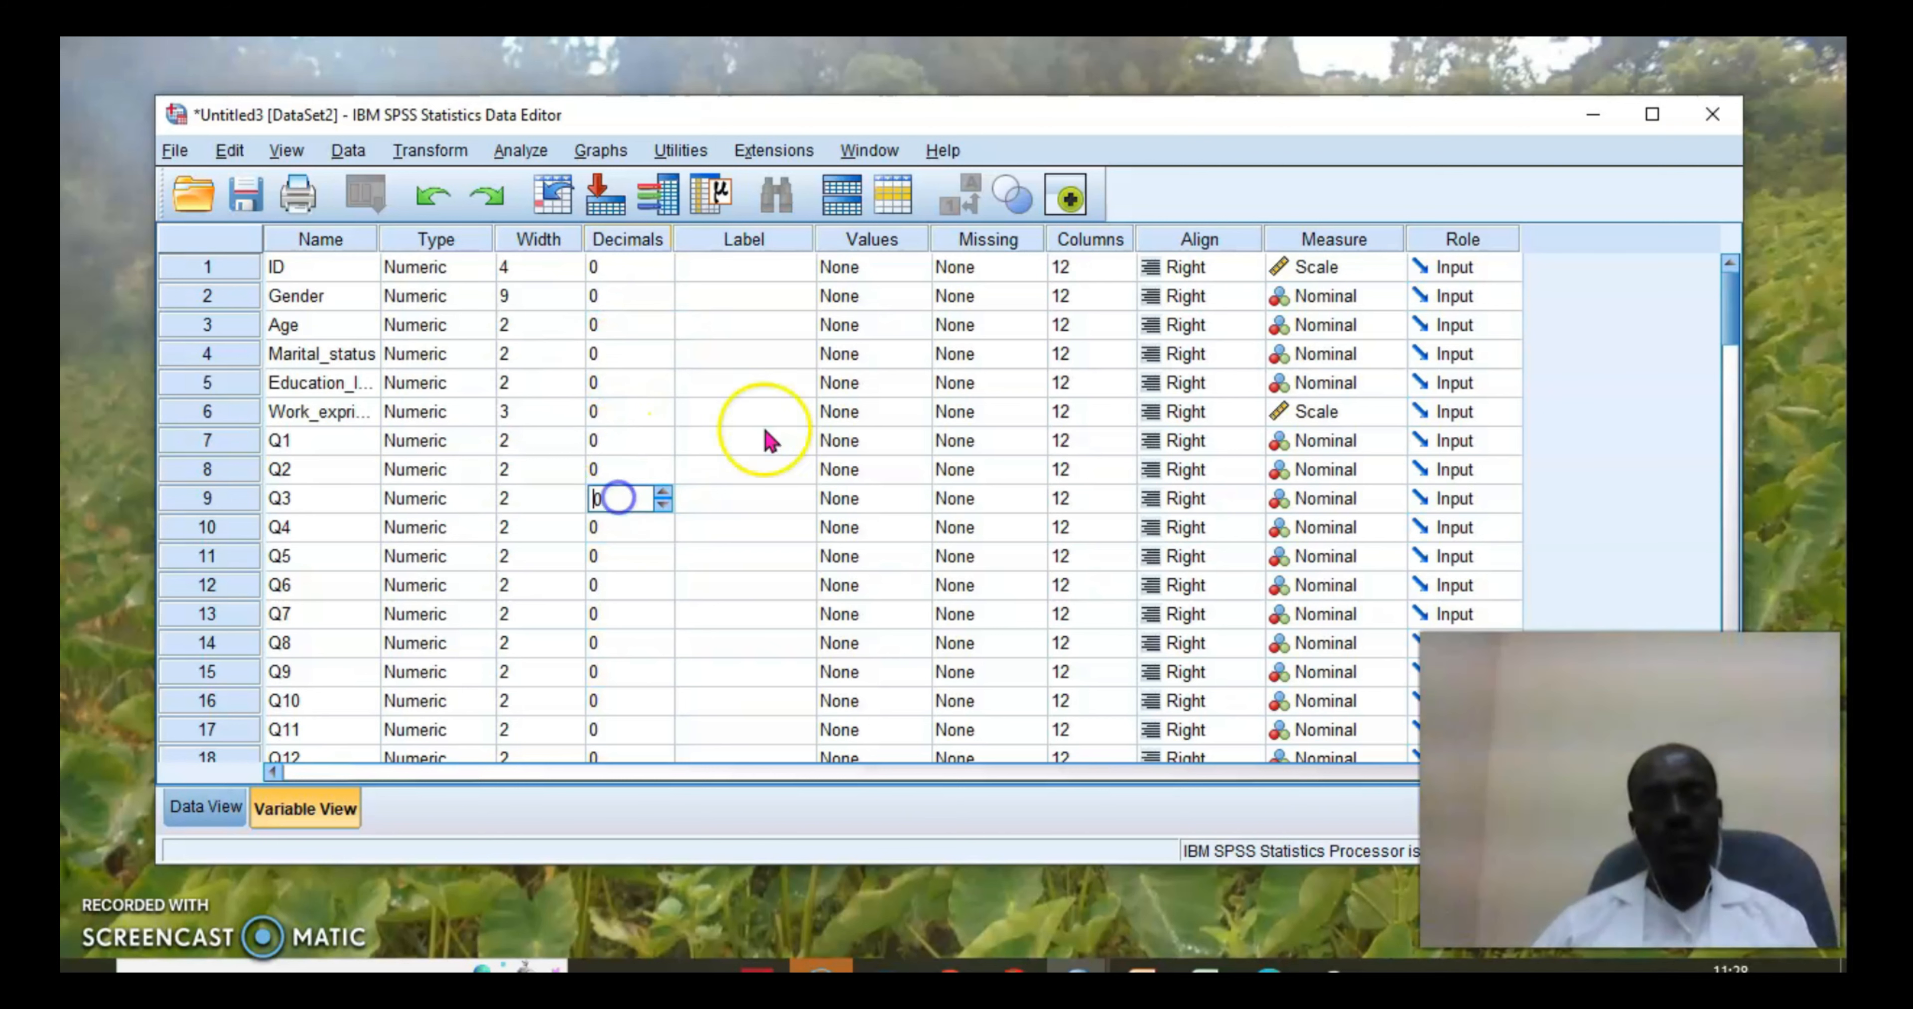
Look through the Label cells of the imported variables, including ID, Gender and Marital_status
left_click(774, 273)
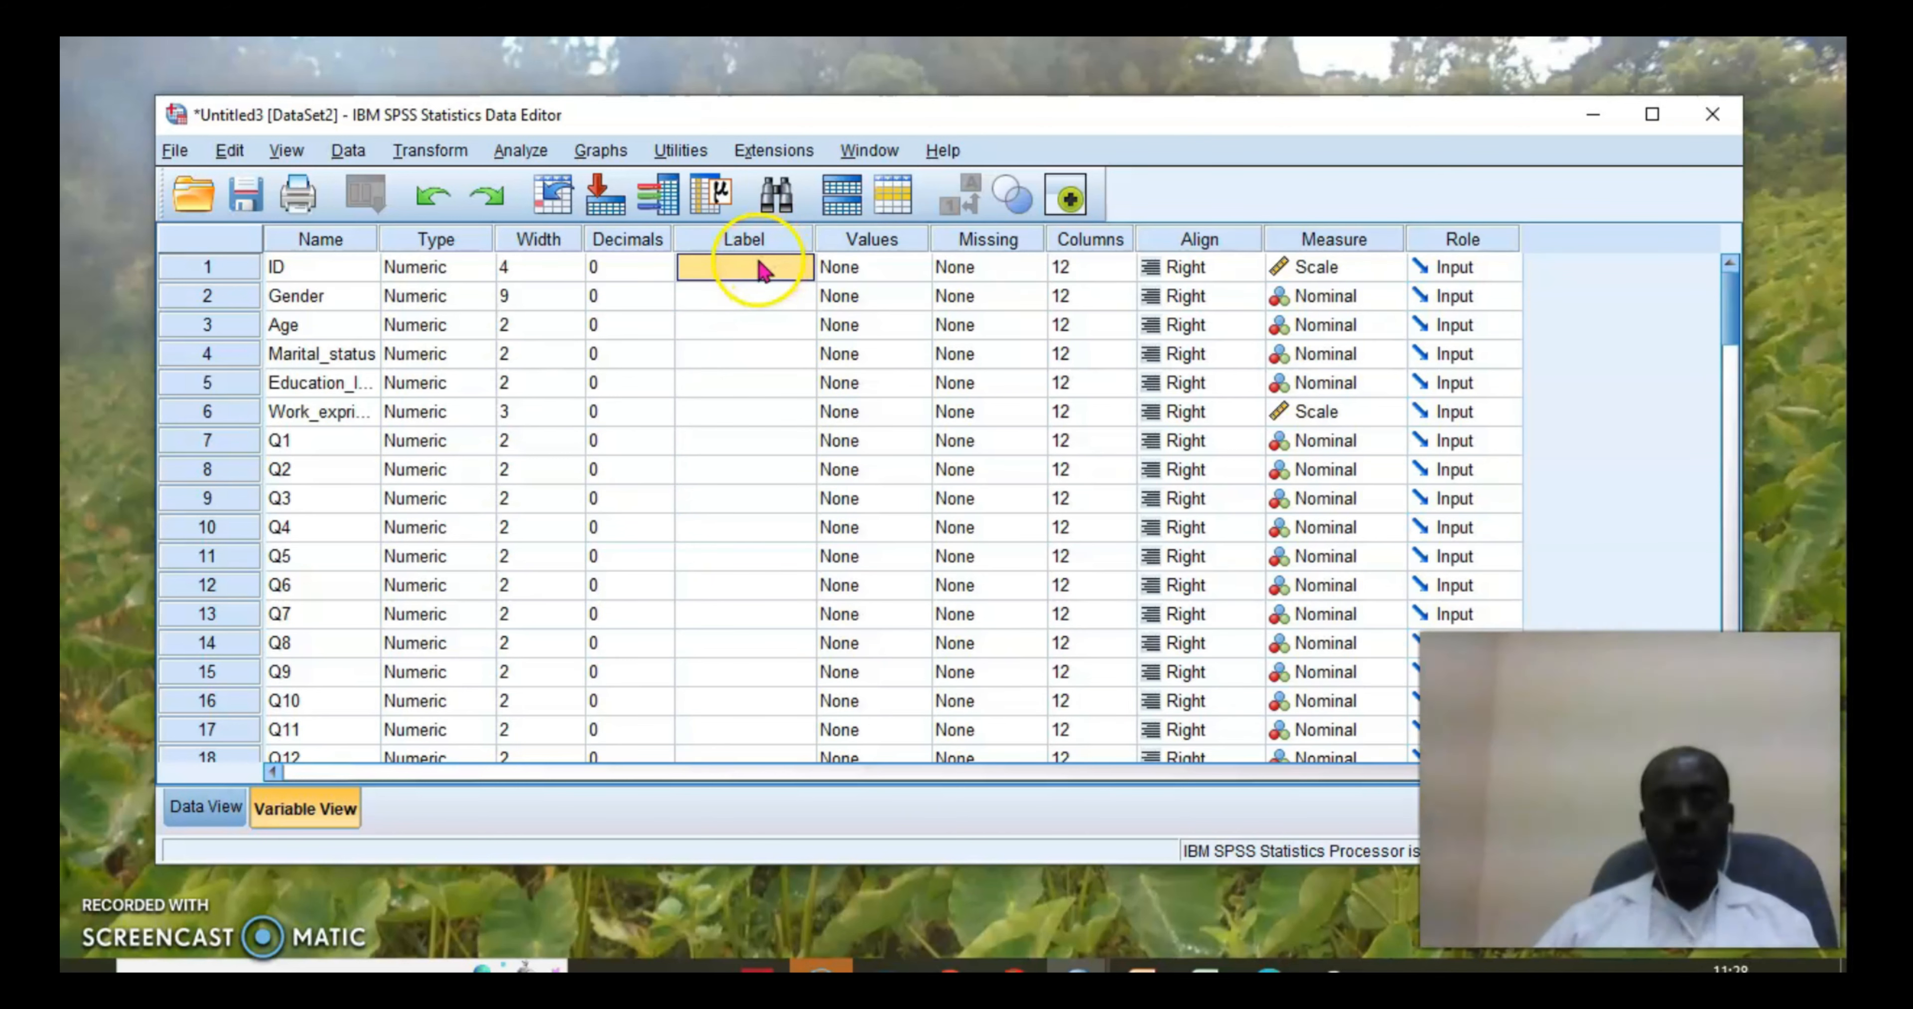
scroll(764, 392, "down", 7)
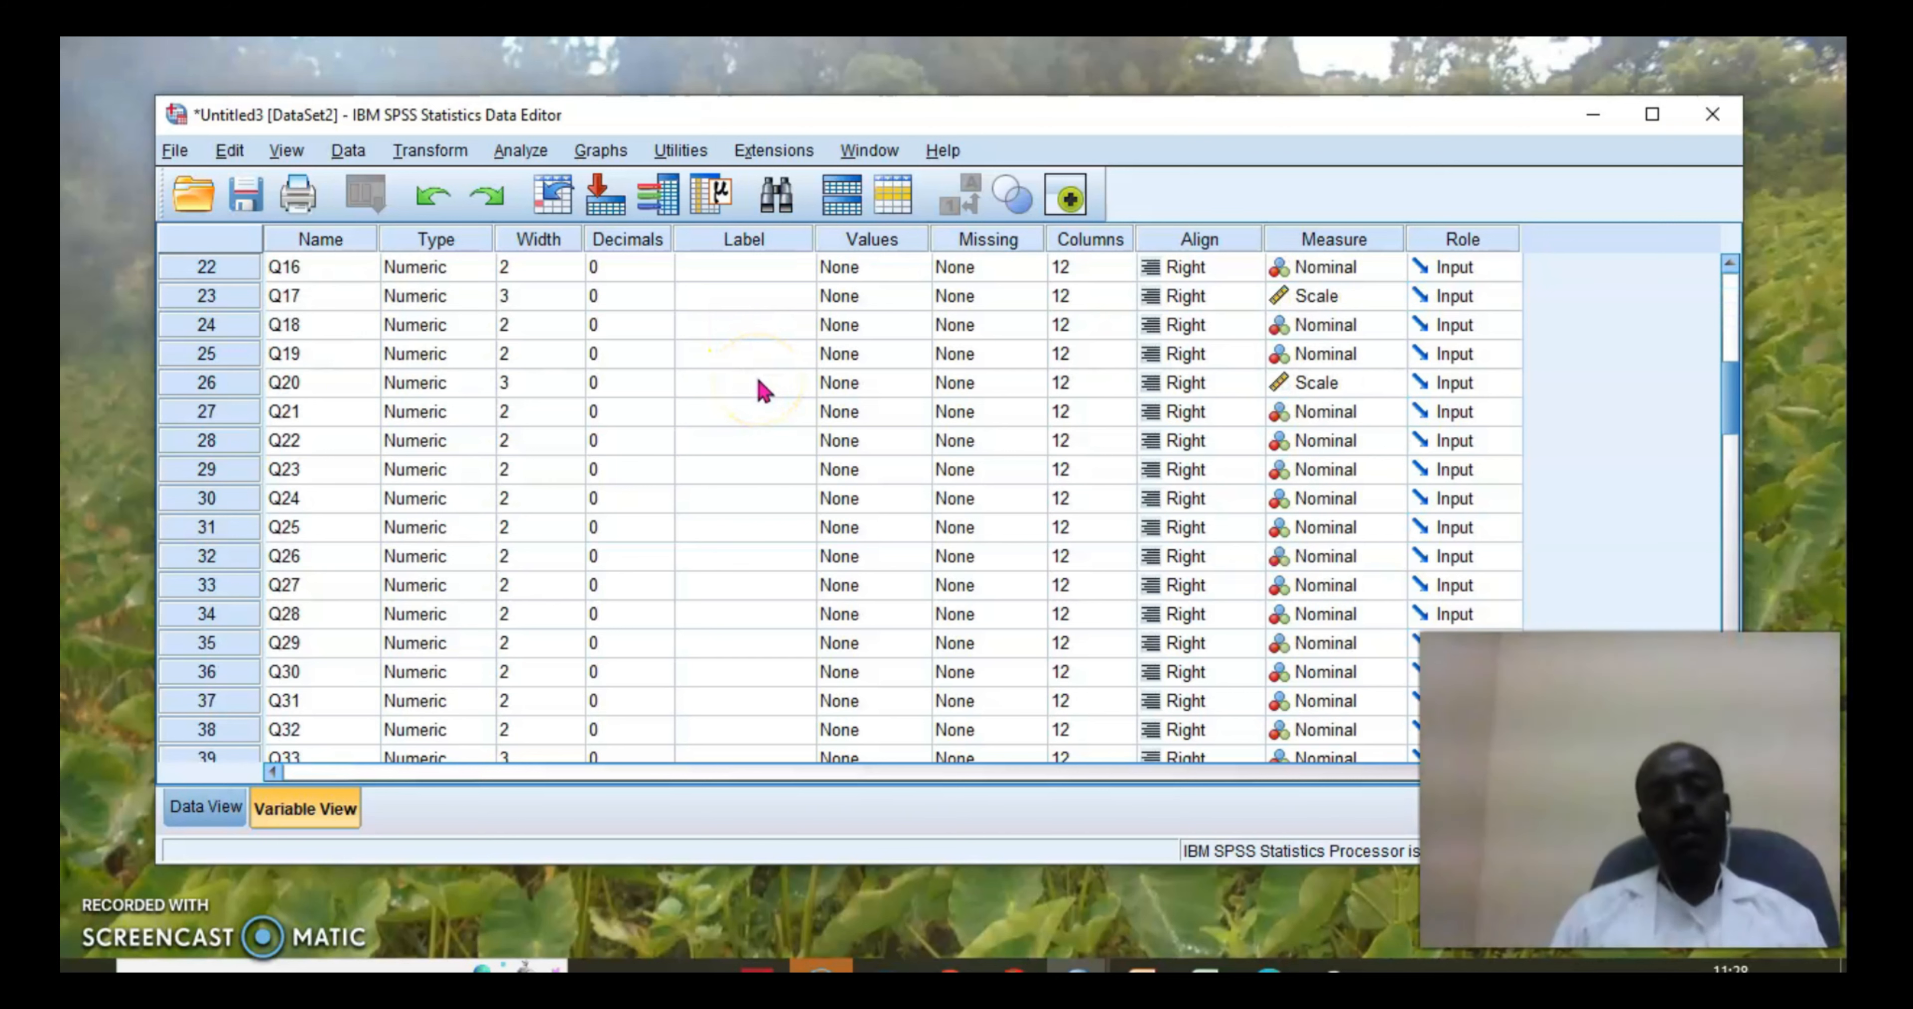
scroll(765, 392, "up", 4)
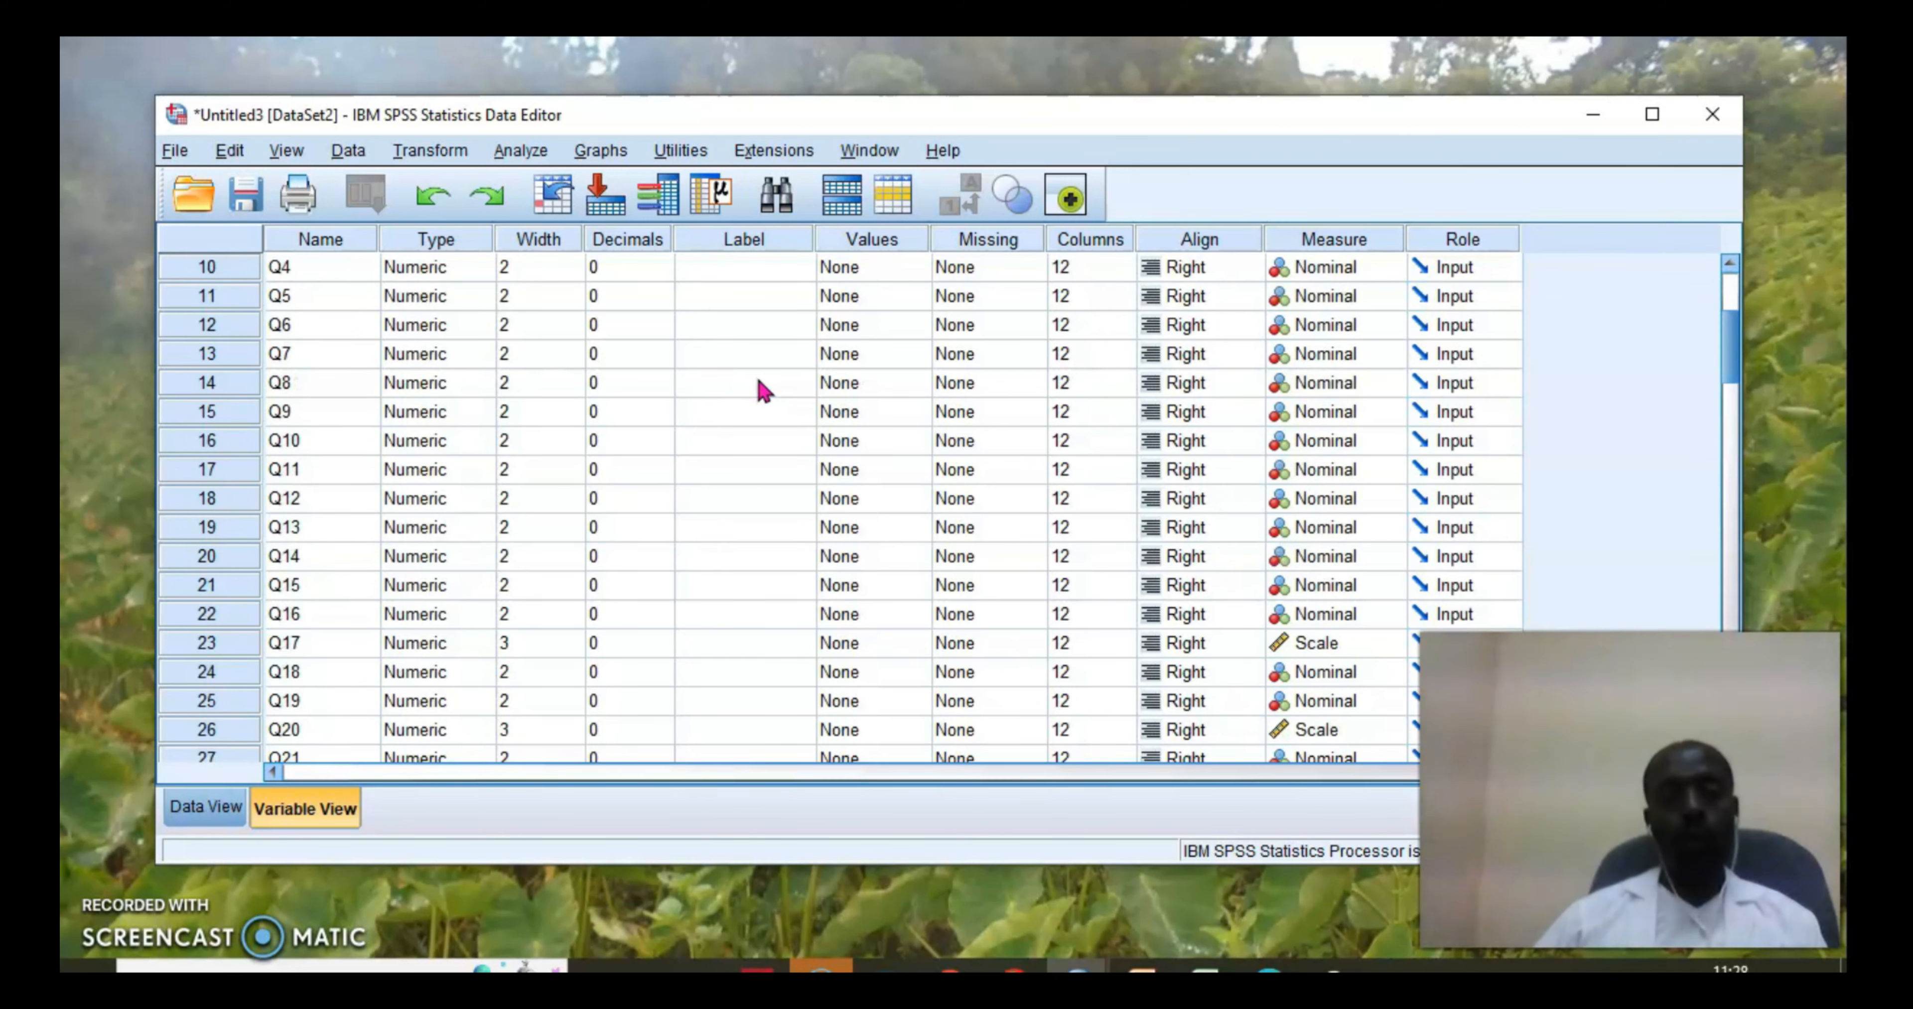
scroll(765, 392, "up", 3)
left_click(743, 300)
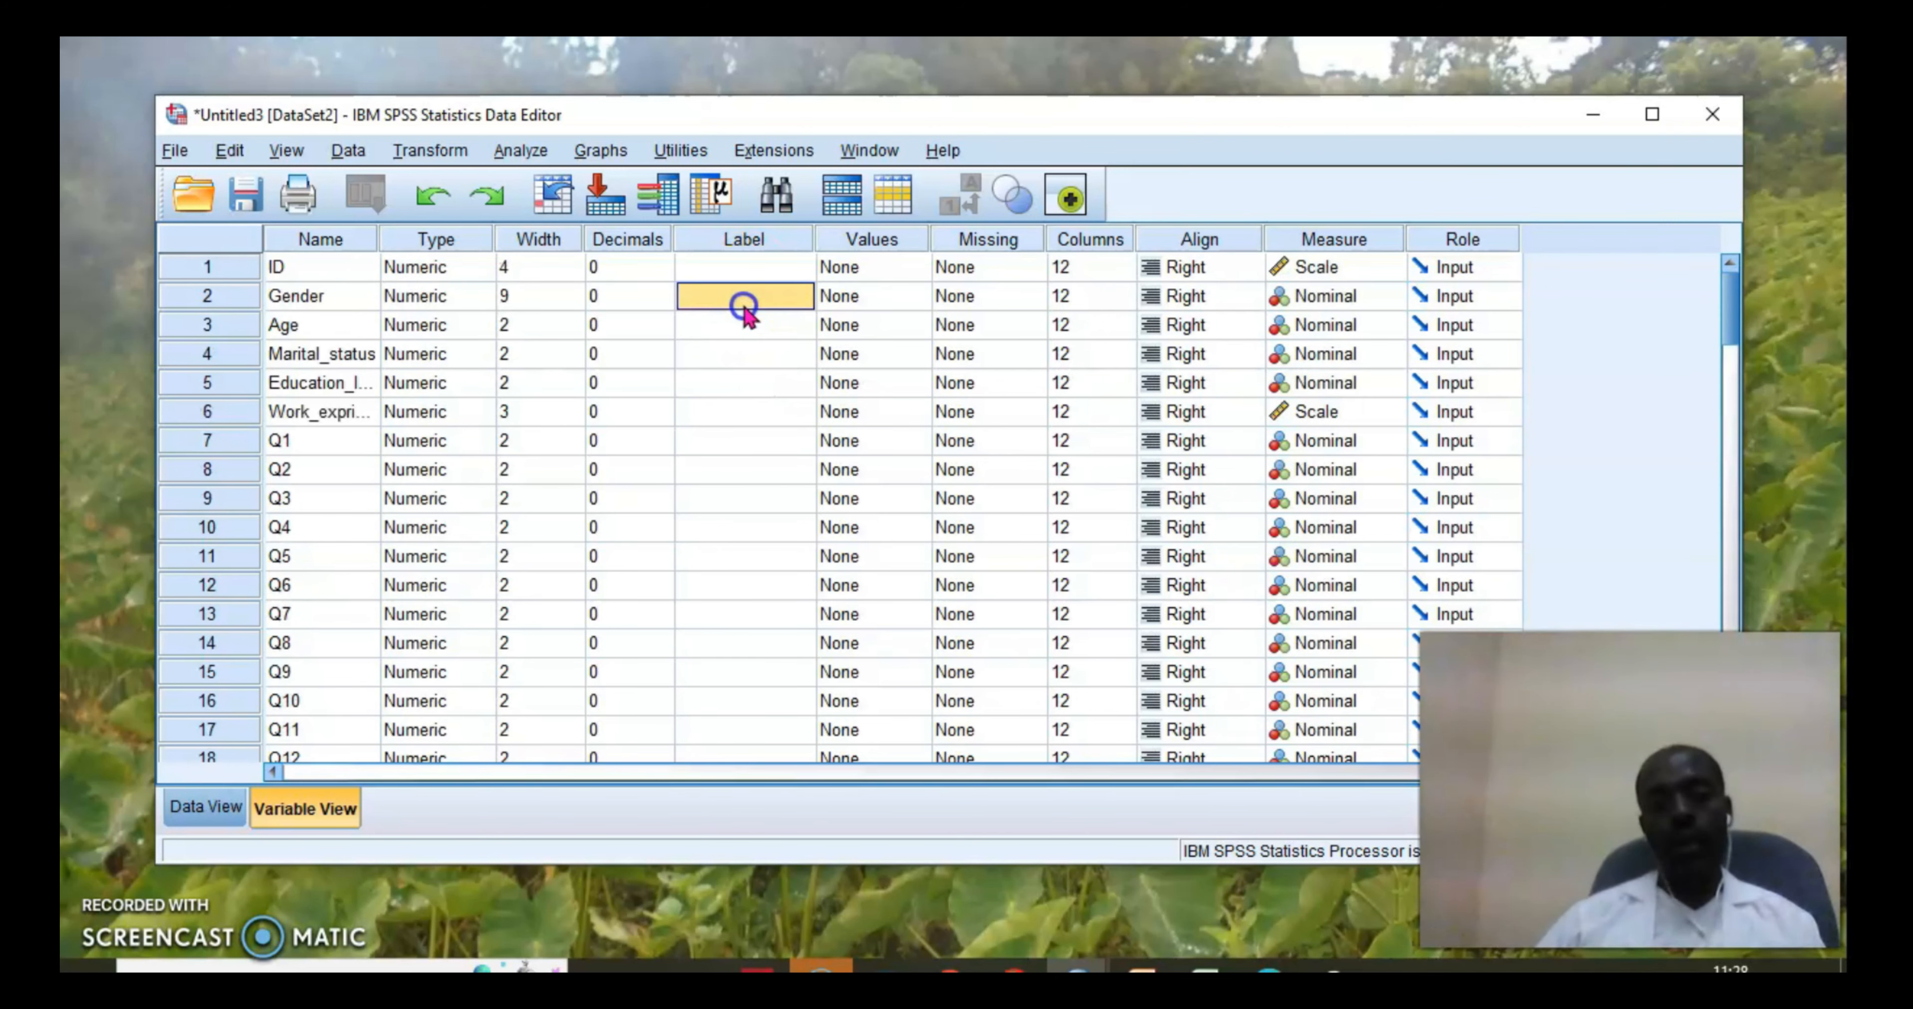
left_click(777, 365)
Check the Values cell of ID, and switch to the dataEntry_fromExcel.sav dataset to compare its labels and value codes
left_click(860, 268)
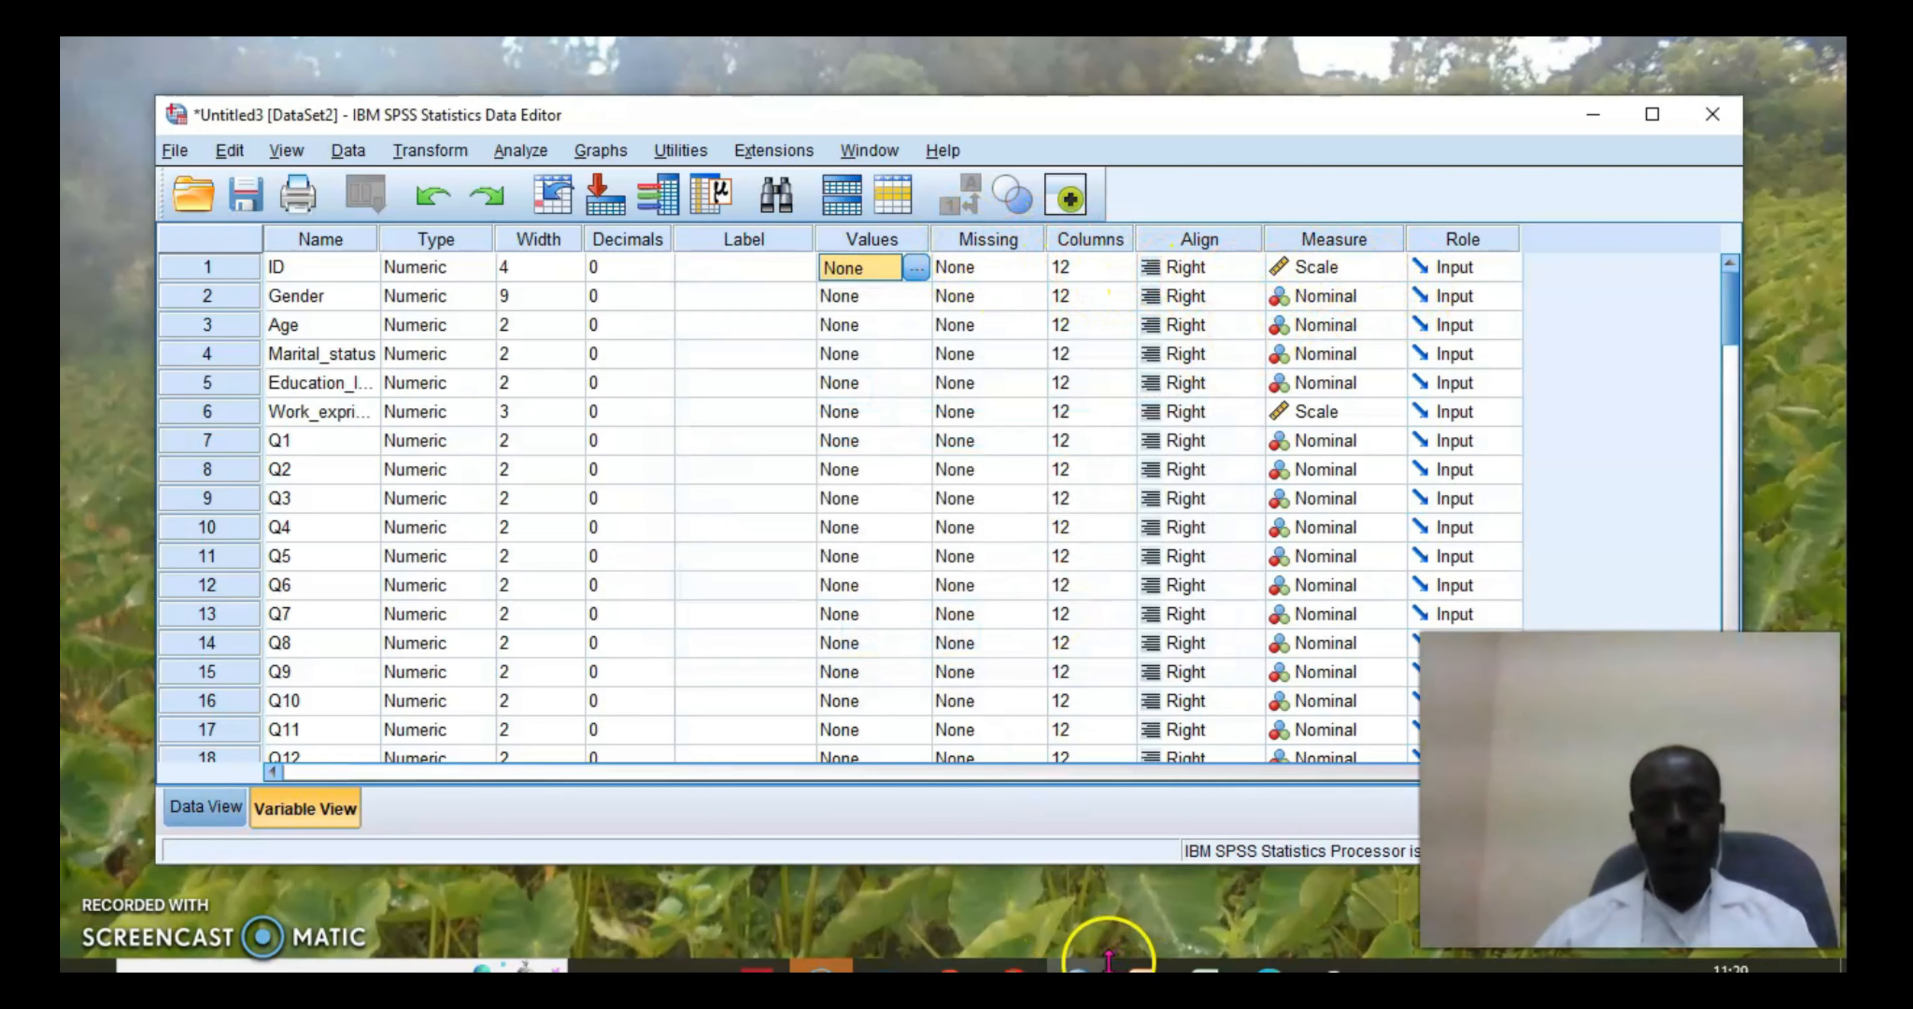
left_click(1076, 968)
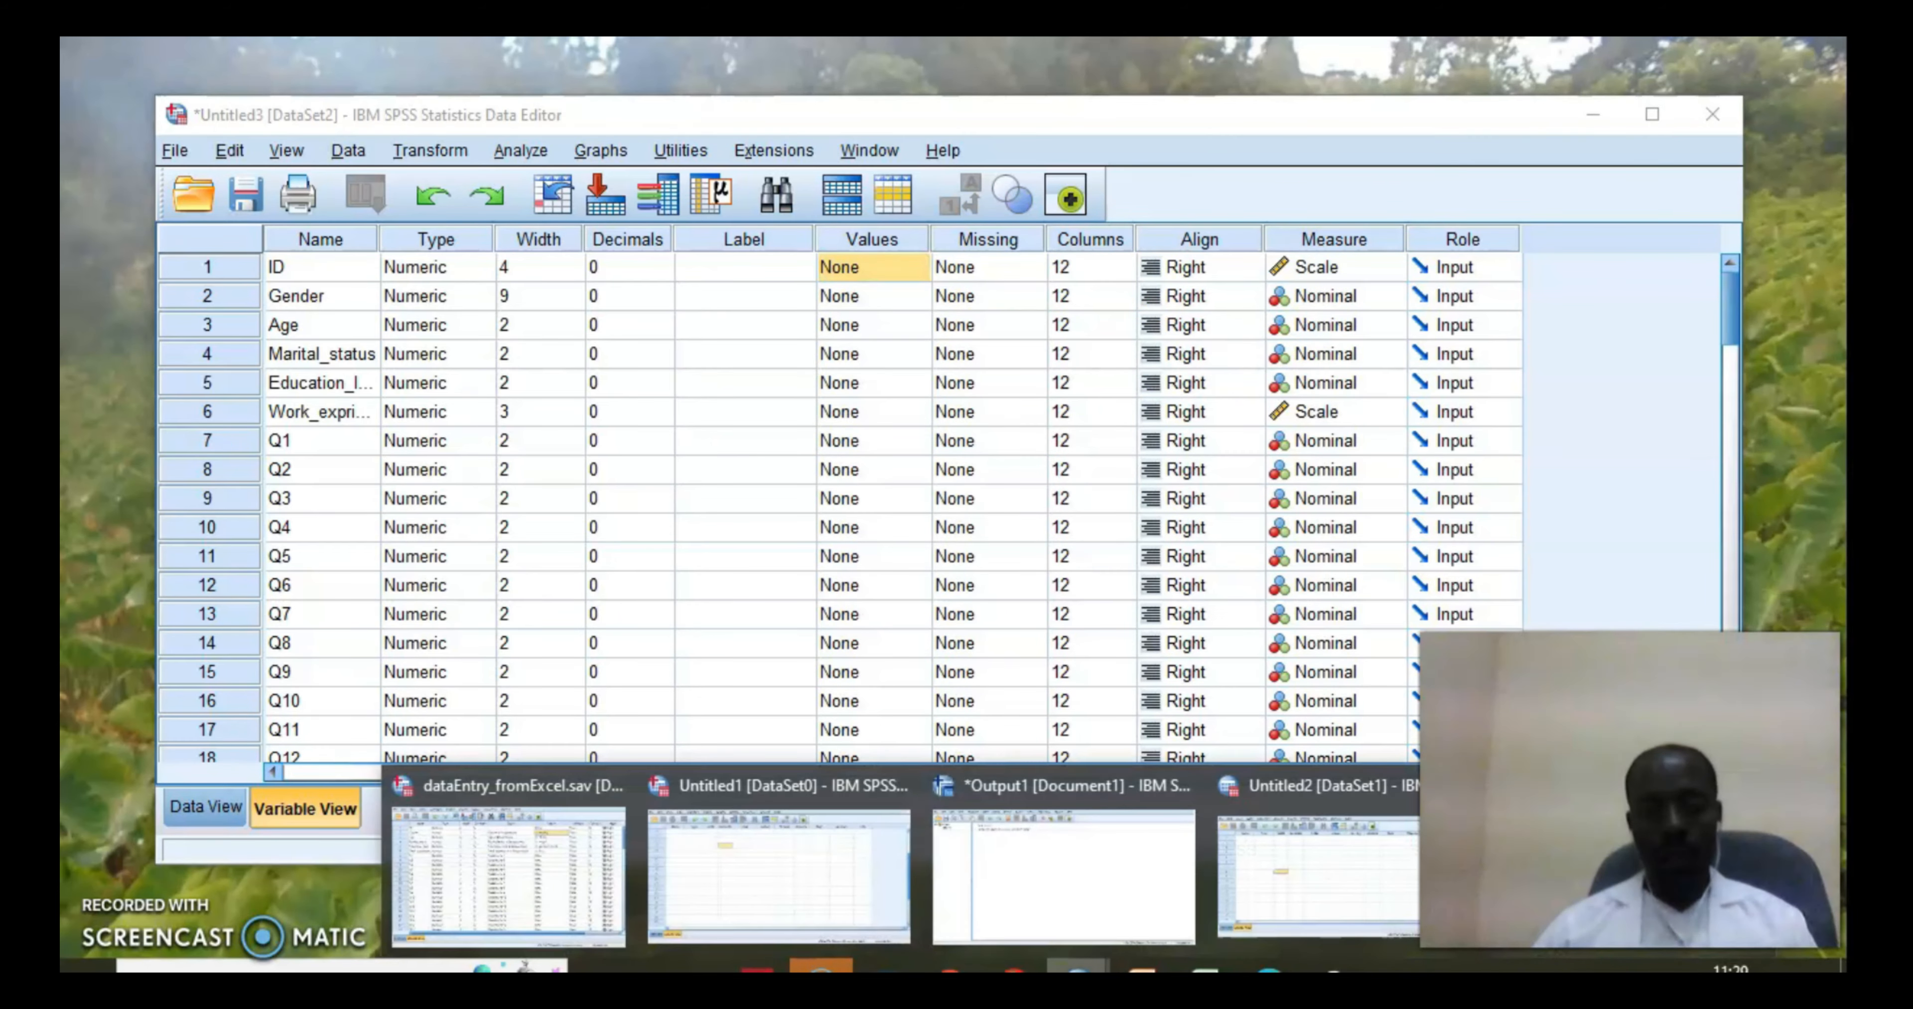
left_click(578, 850)
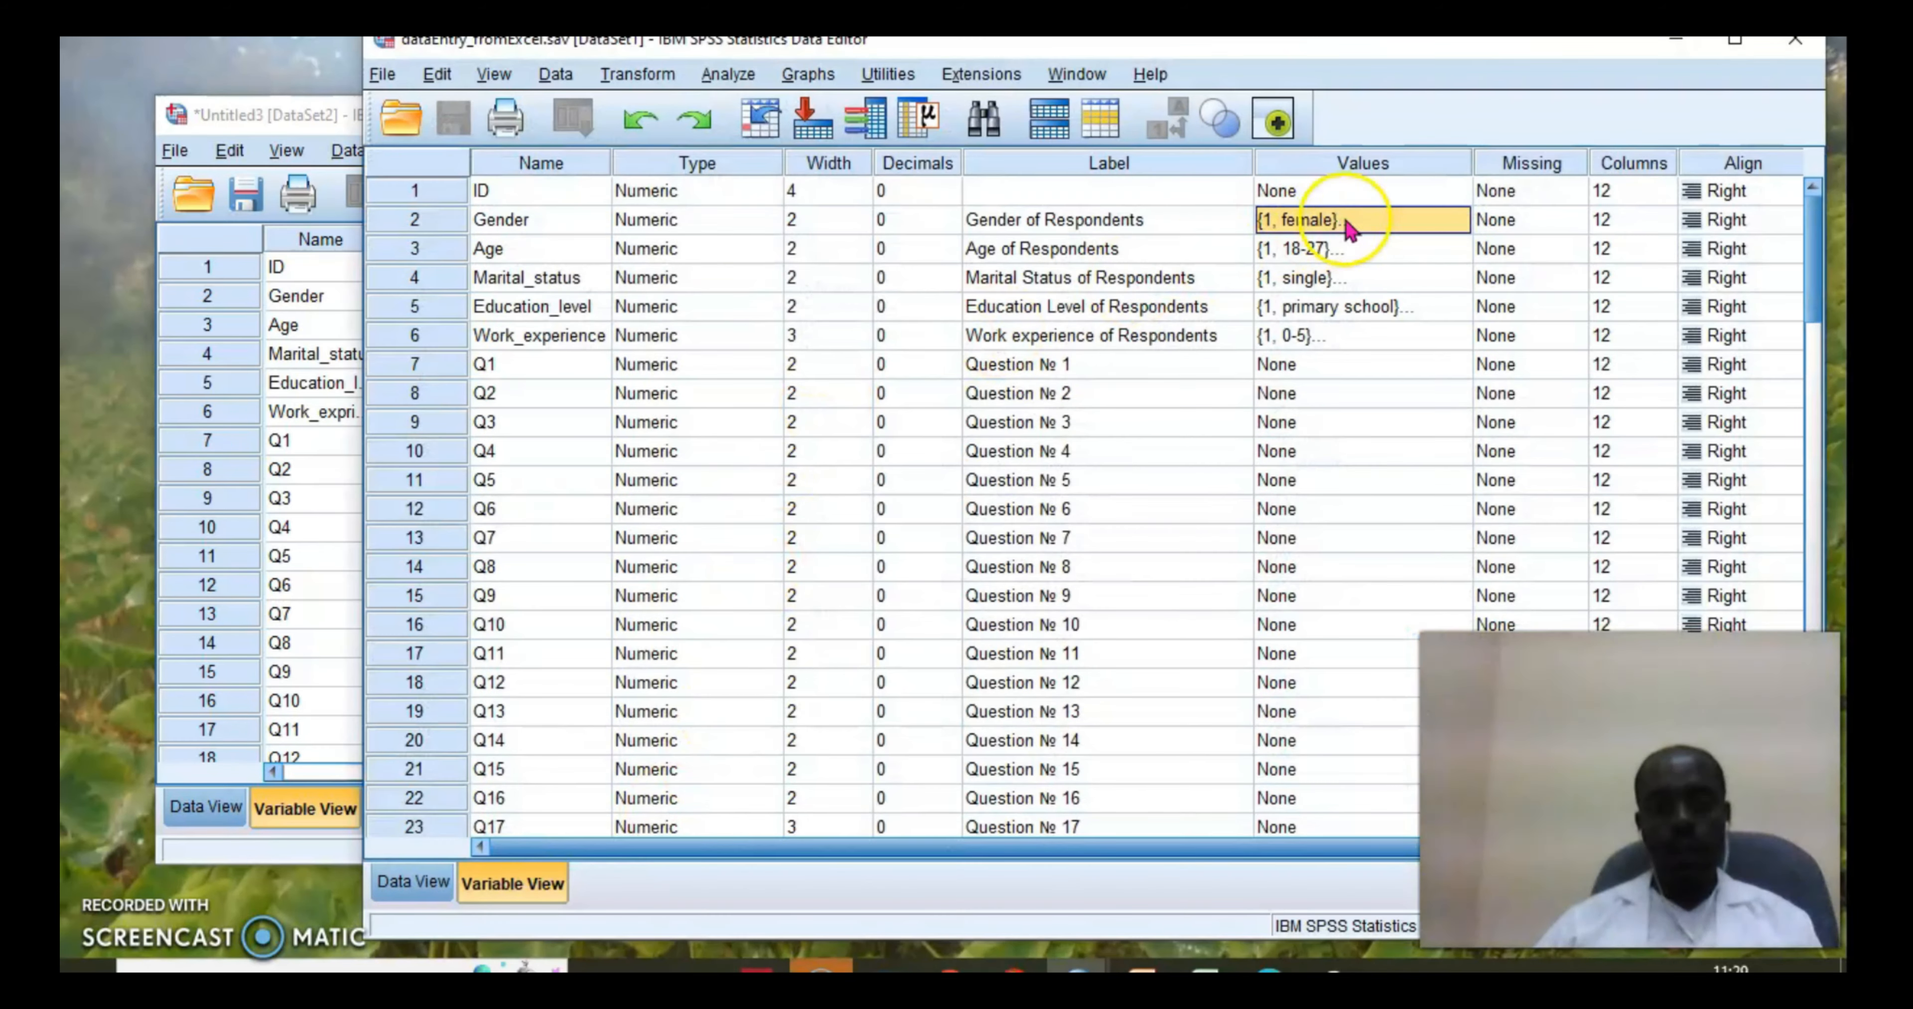